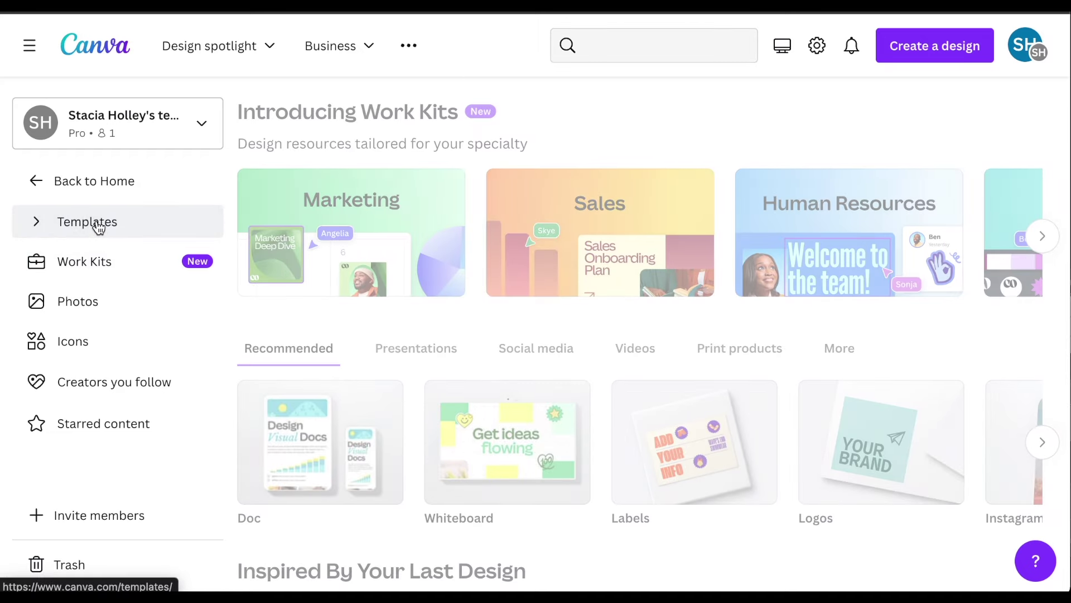
- Search the templates for "juice product label" and browse the resulting label designs
left_click(596, 44)
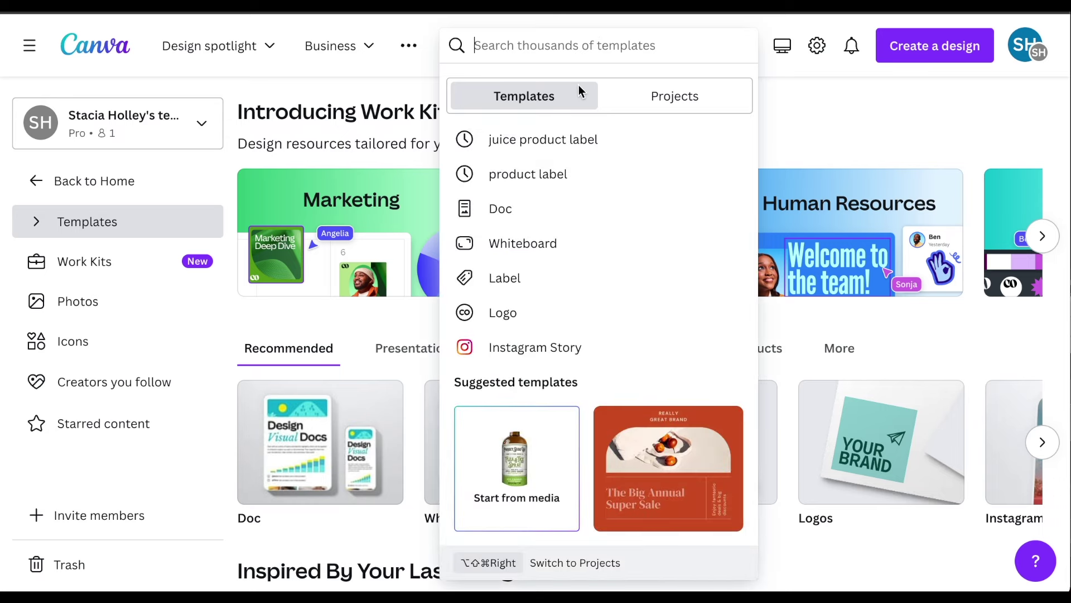
left_click(556, 139)
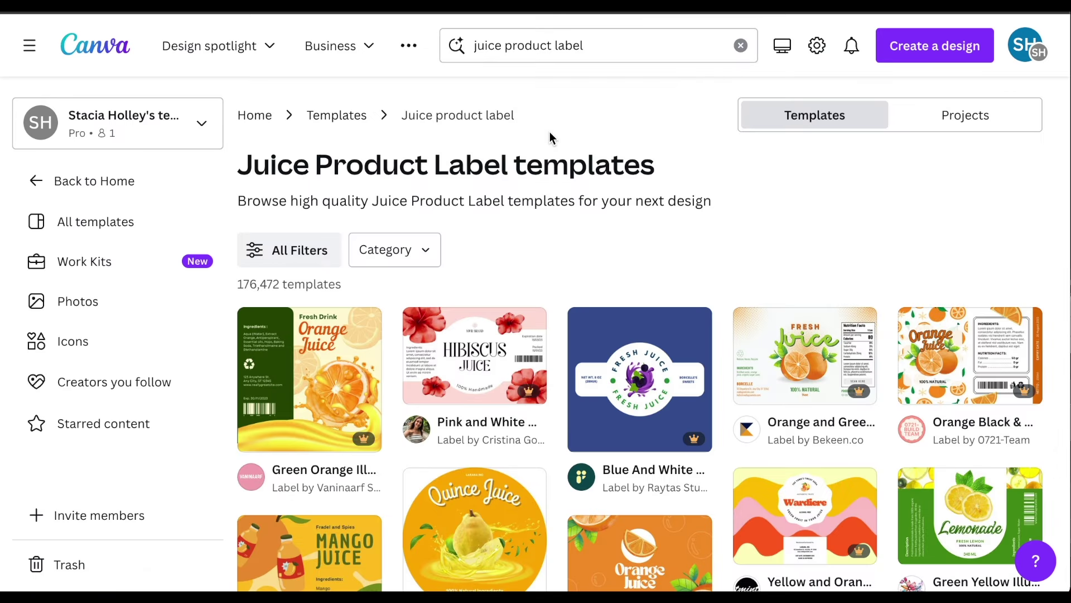
scroll(551, 137, "down", 3)
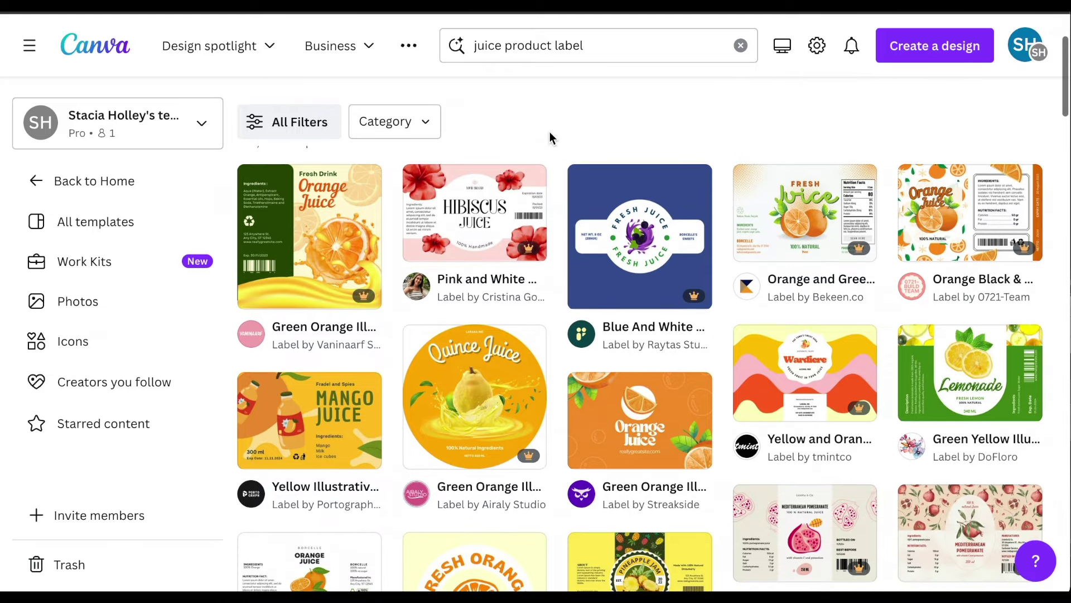
scroll(549, 134, "down", 7)
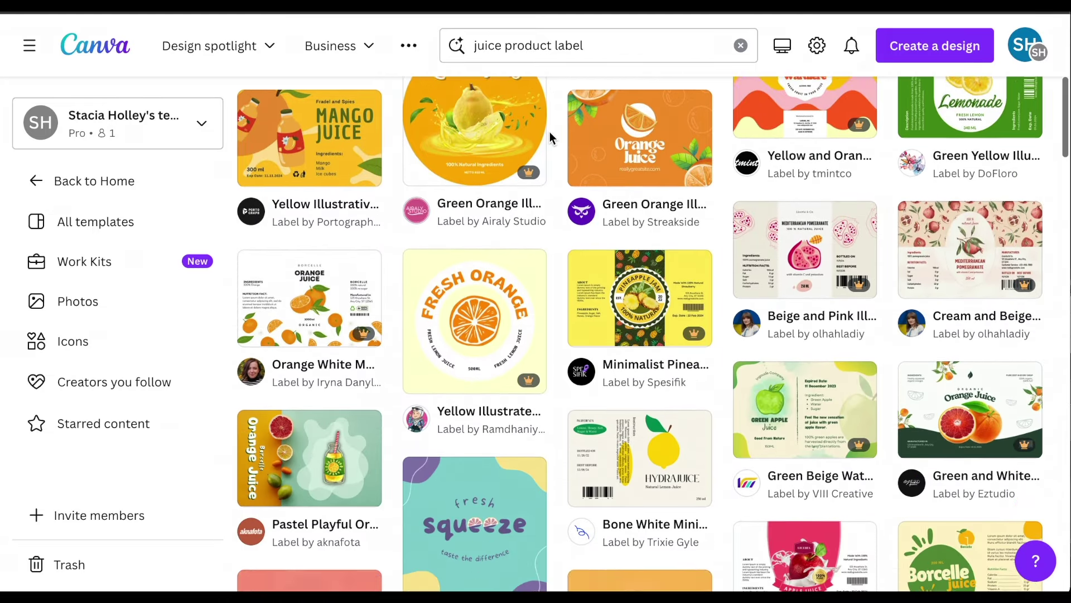
scroll(550, 134, "down", 7)
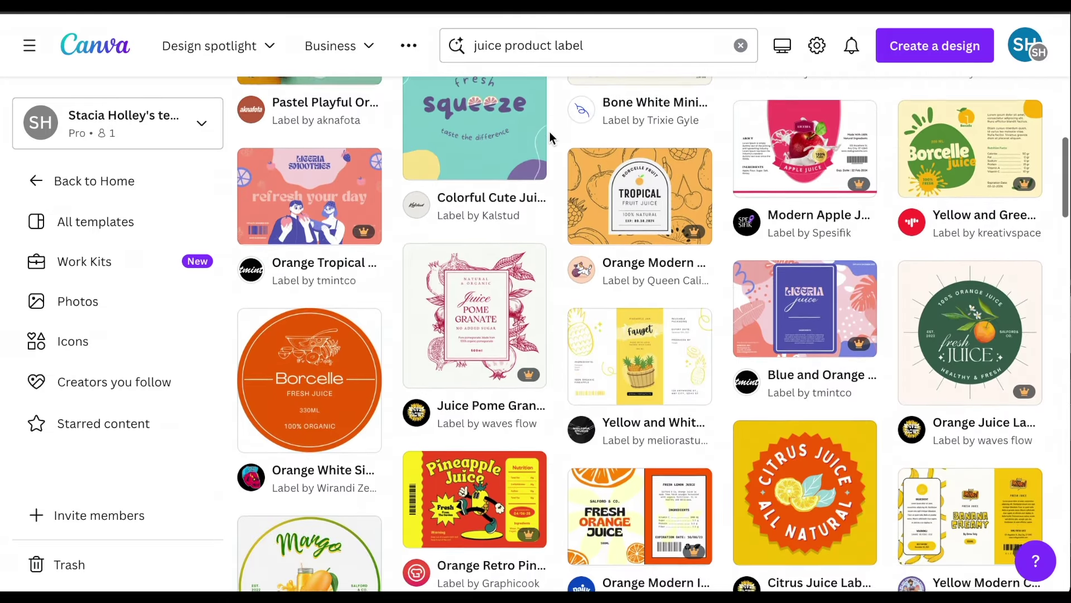
scroll(550, 134, "down", 5)
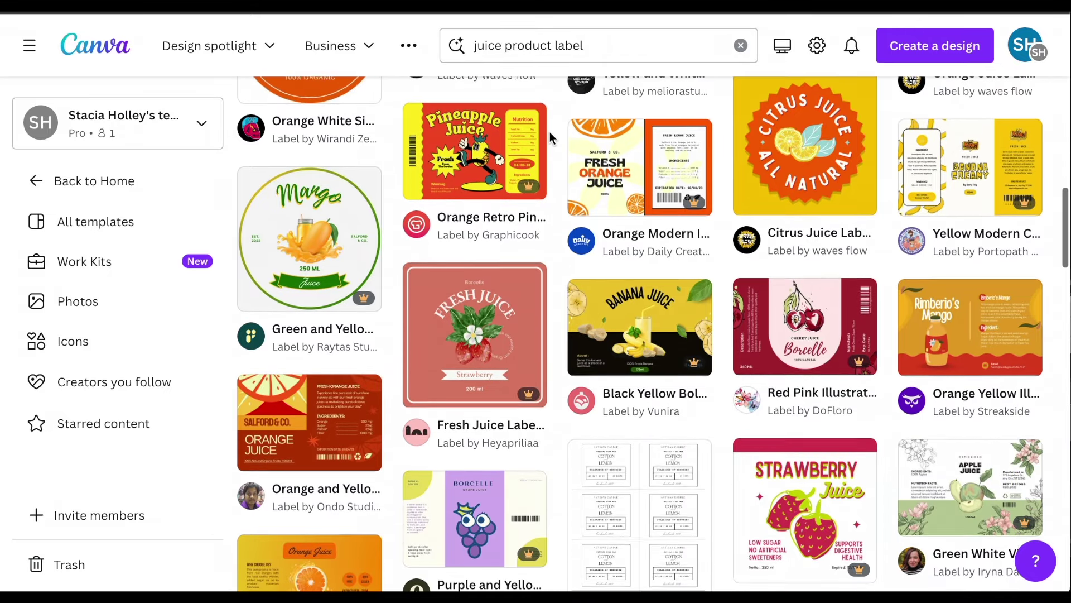
scroll(550, 131, "down", 2)
scroll(551, 131, "up", 3)
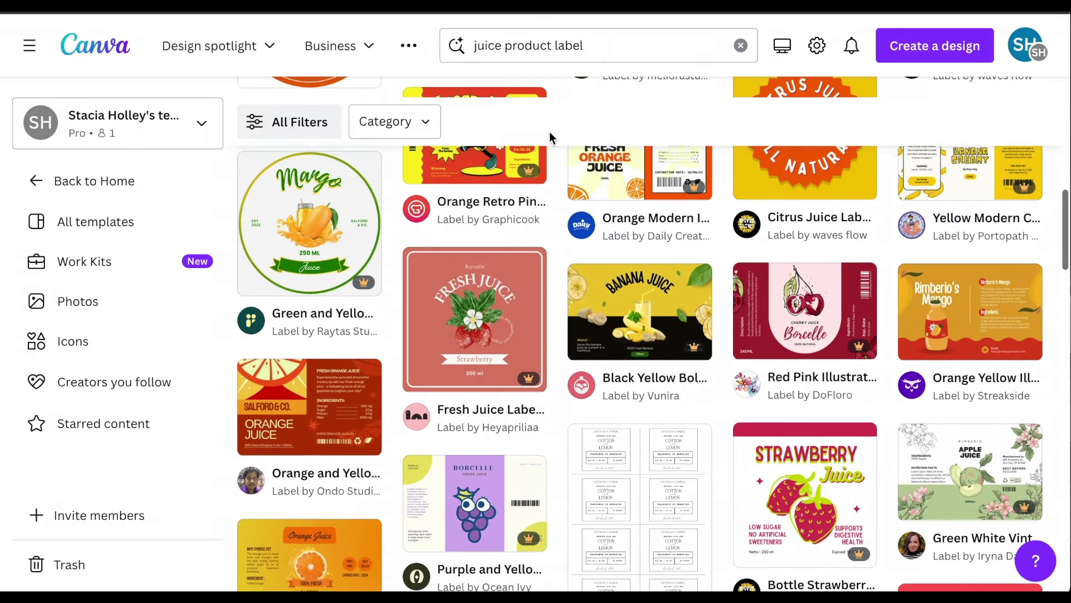
- Preview the Orange Modern Illustration Juice Label template, followed by the similar Yellow Simple Clean Pineapple Jam Label
left_click(620, 179)
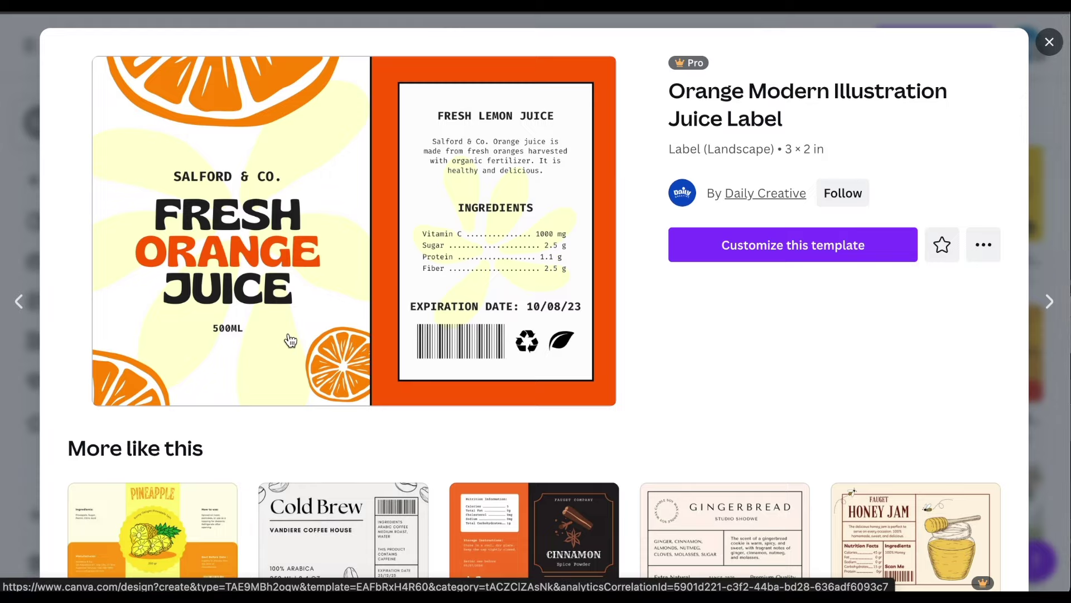
scroll(290, 337, "down", 3)
left_click(180, 422)
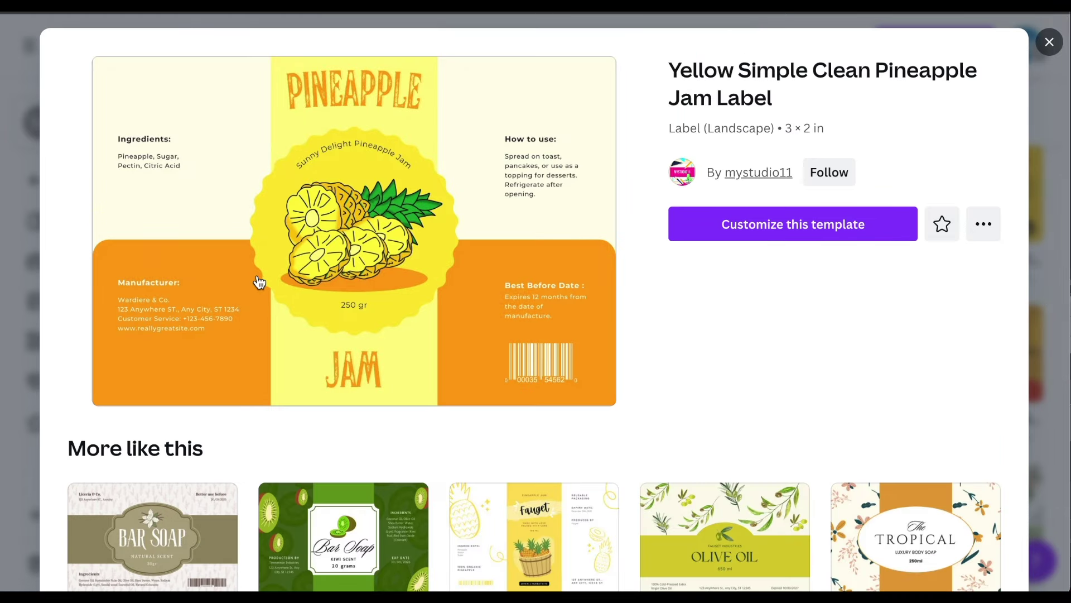
- Look through the templates similar to the pineapple jam label and close its preview
scroll(450, 341, "down", 5)
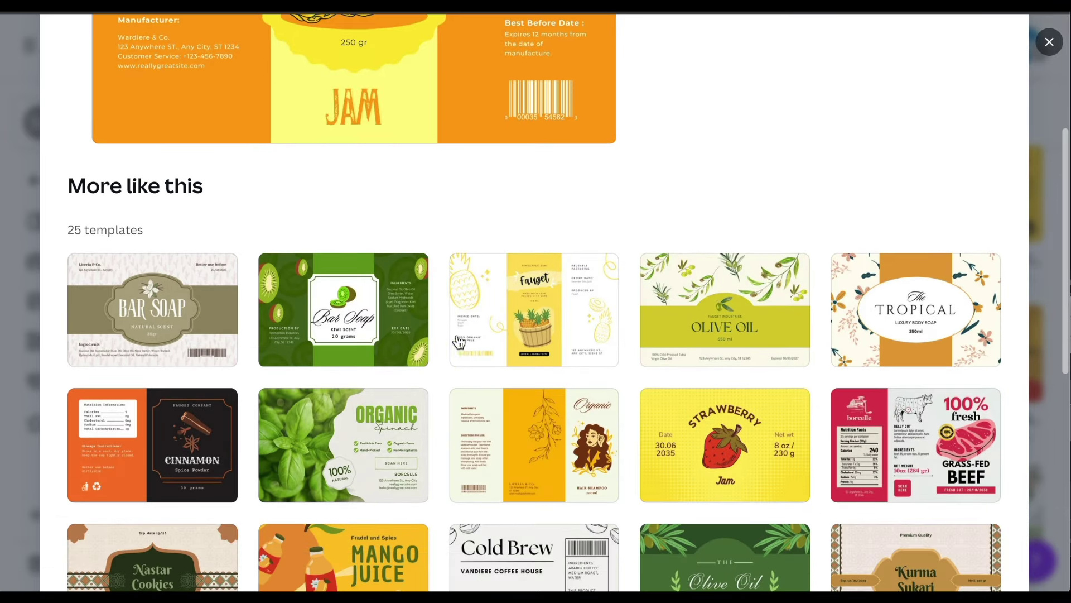
scroll(473, 442, "down", 2)
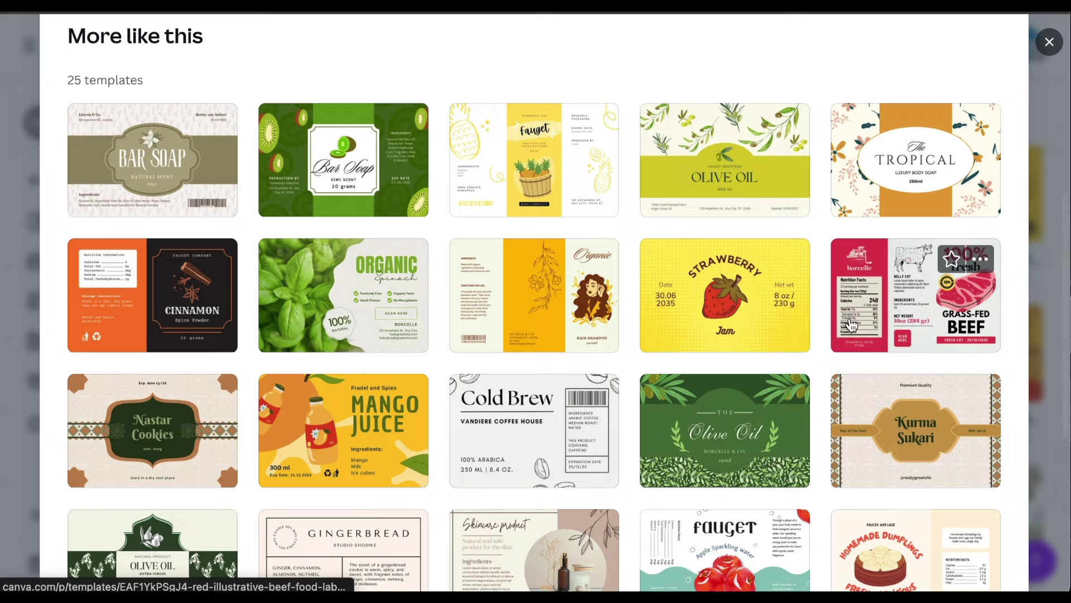
scroll(795, 389, "down", 6)
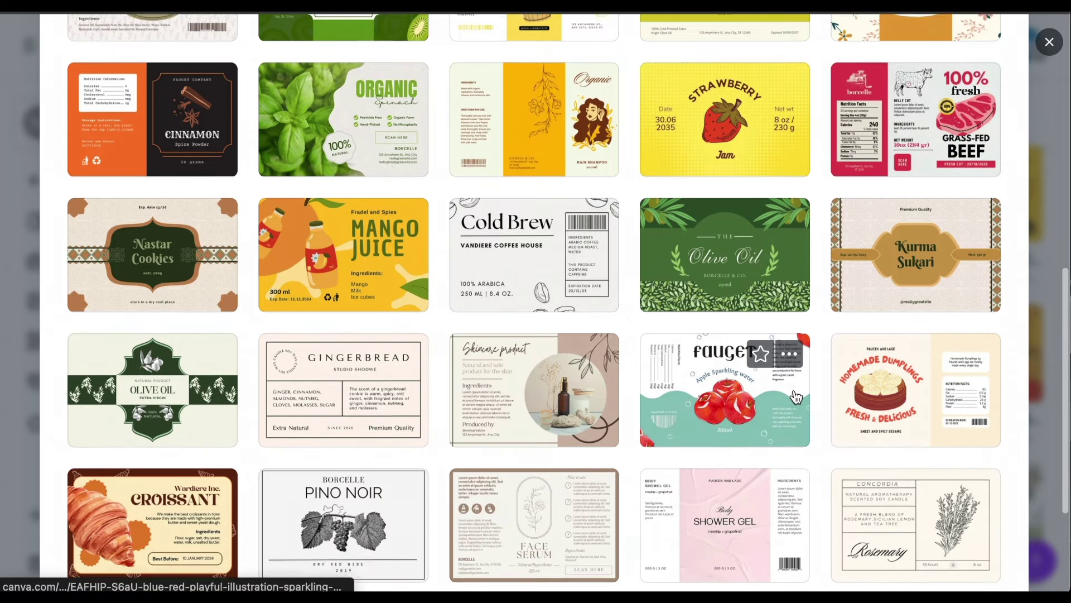
scroll(794, 396, "up", 6)
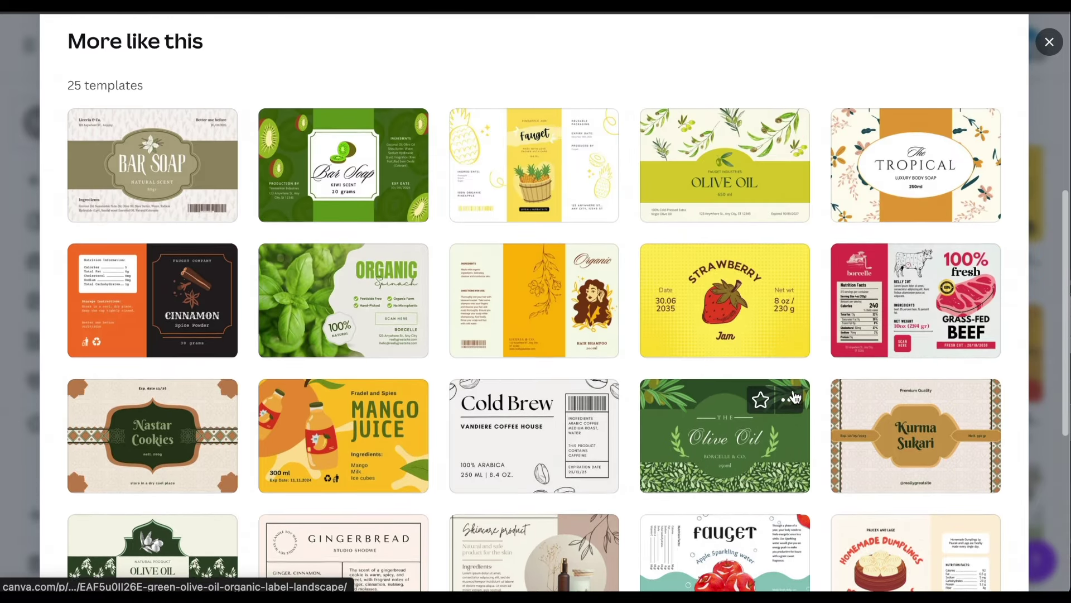
scroll(794, 396, "down", 2)
scroll(721, 557, "down", 1)
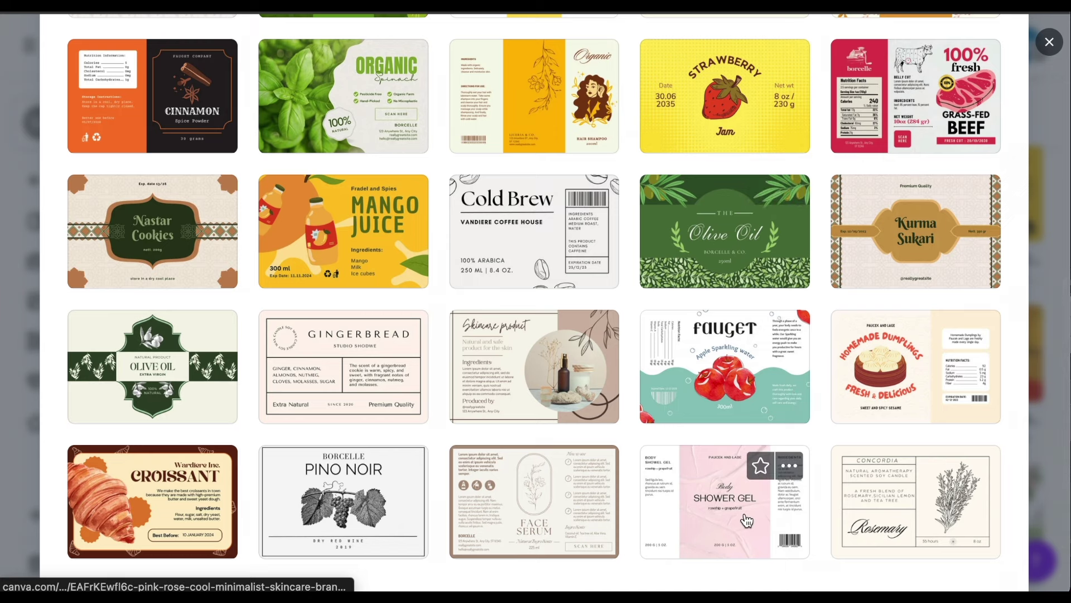
scroll(906, 328, "up", 8)
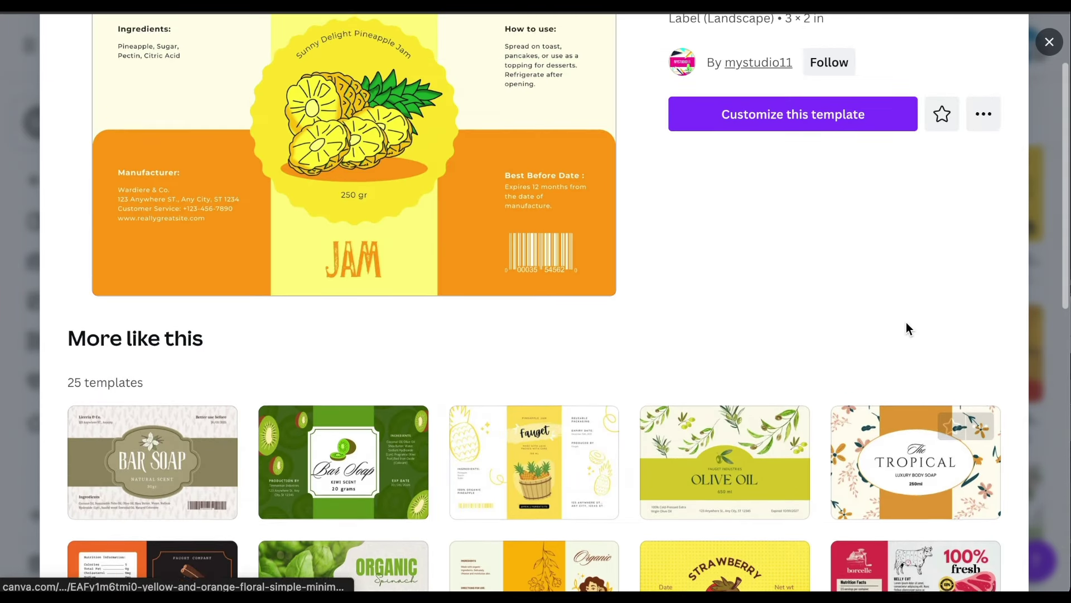
scroll(907, 323, "up", 2)
left_click(1049, 47)
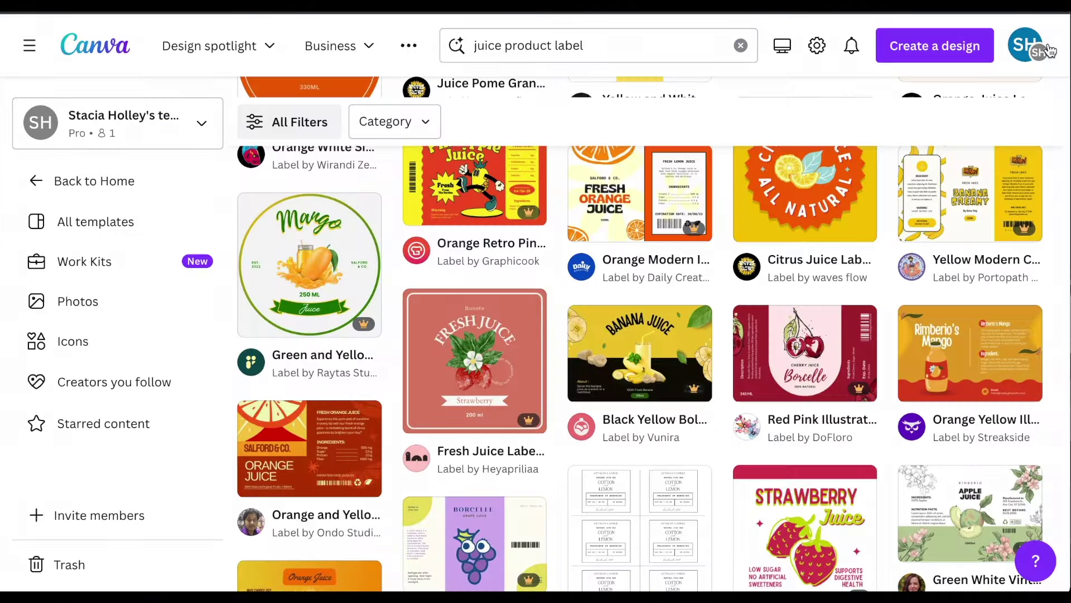
- Examine more of the juice product label results to compare layouts and styles
scroll(830, 240, "down", 15)
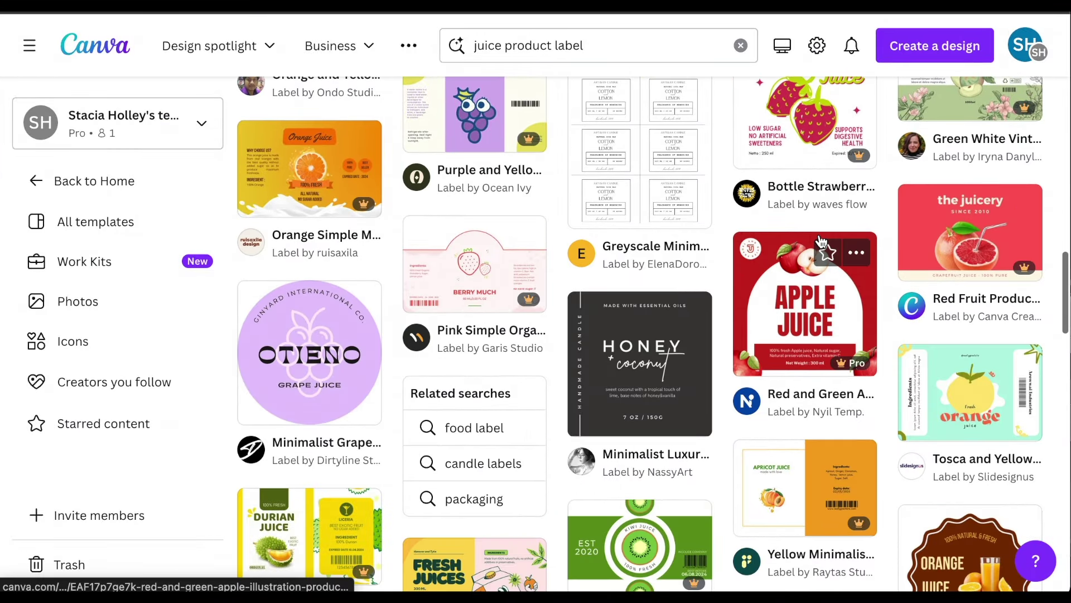
scroll(820, 240, "down", 2)
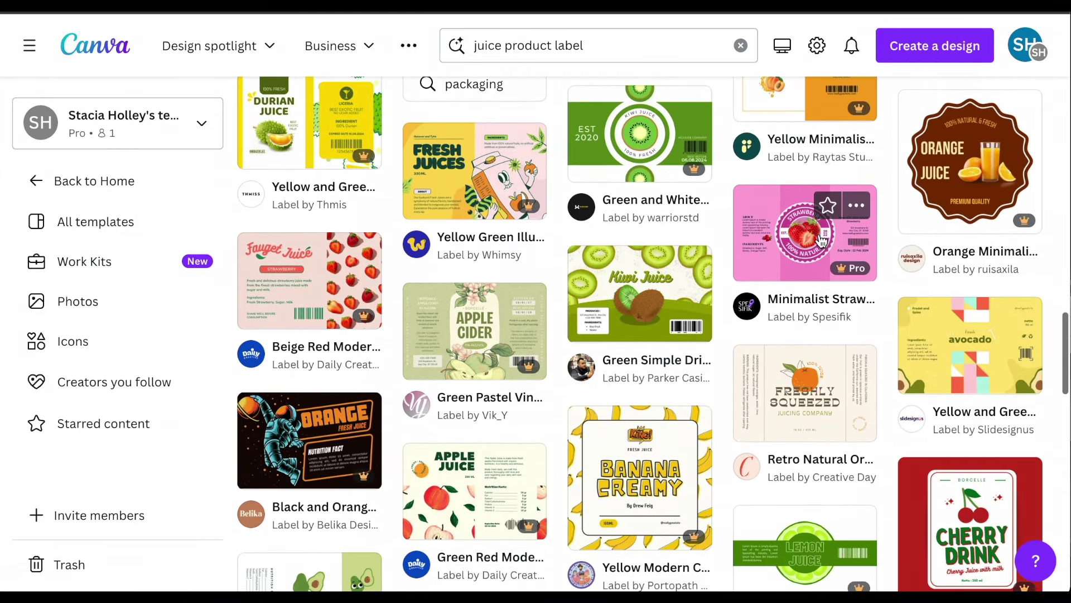
scroll(821, 240, "down", 5)
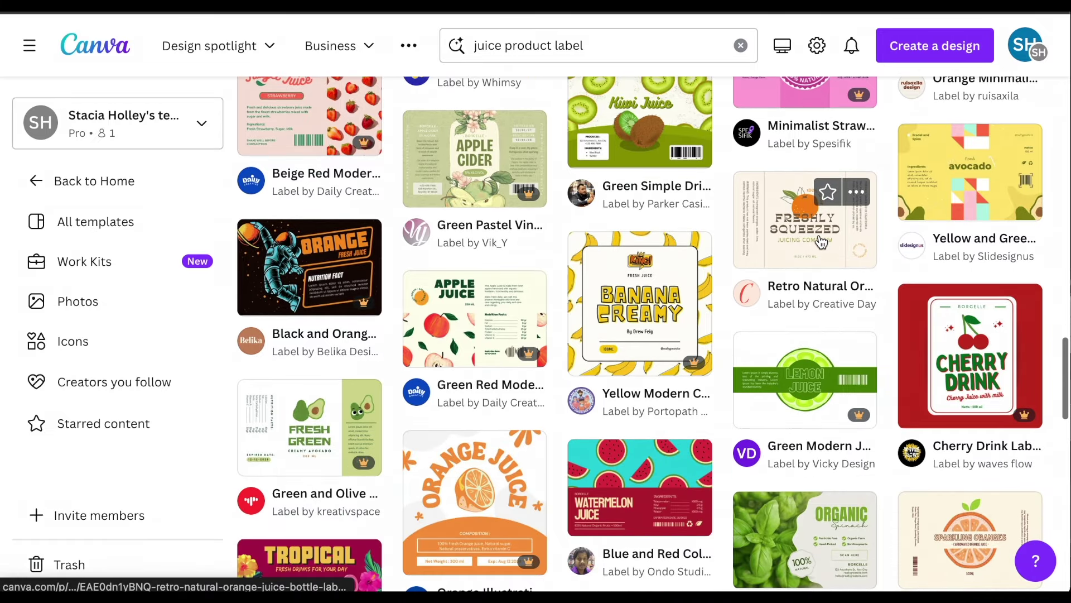
scroll(820, 241, "down", 2)
scroll(821, 241, "up", 8)
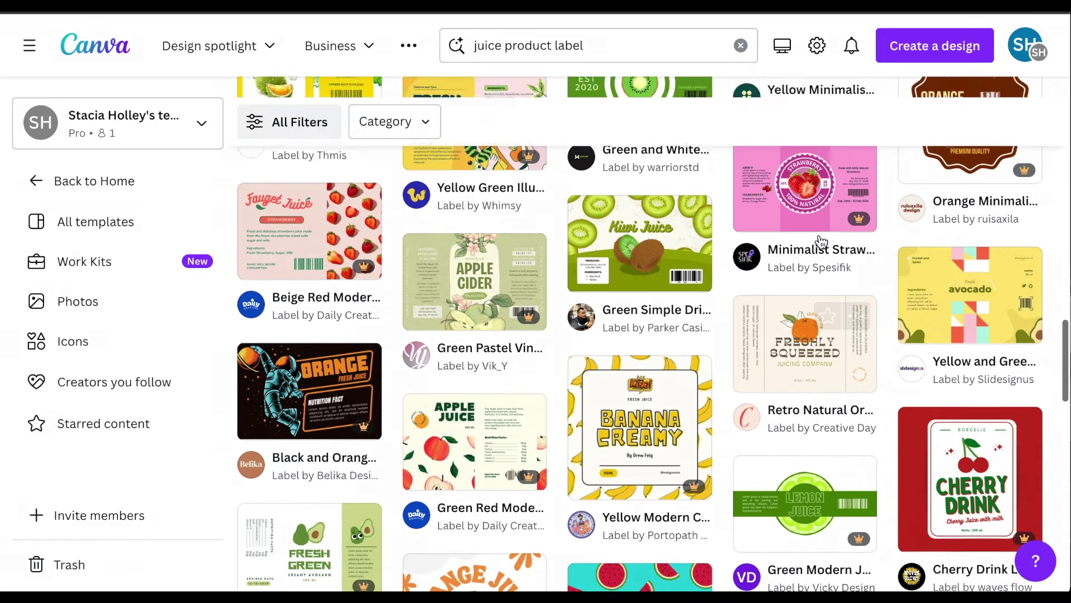
scroll(820, 241, "up", 9)
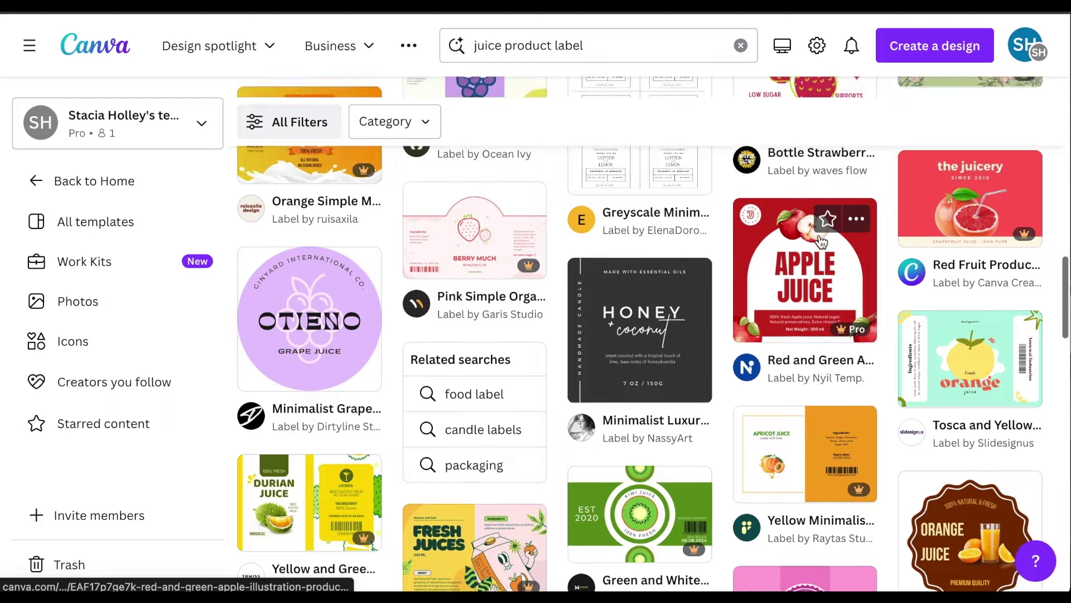
scroll(821, 242, "up", 5)
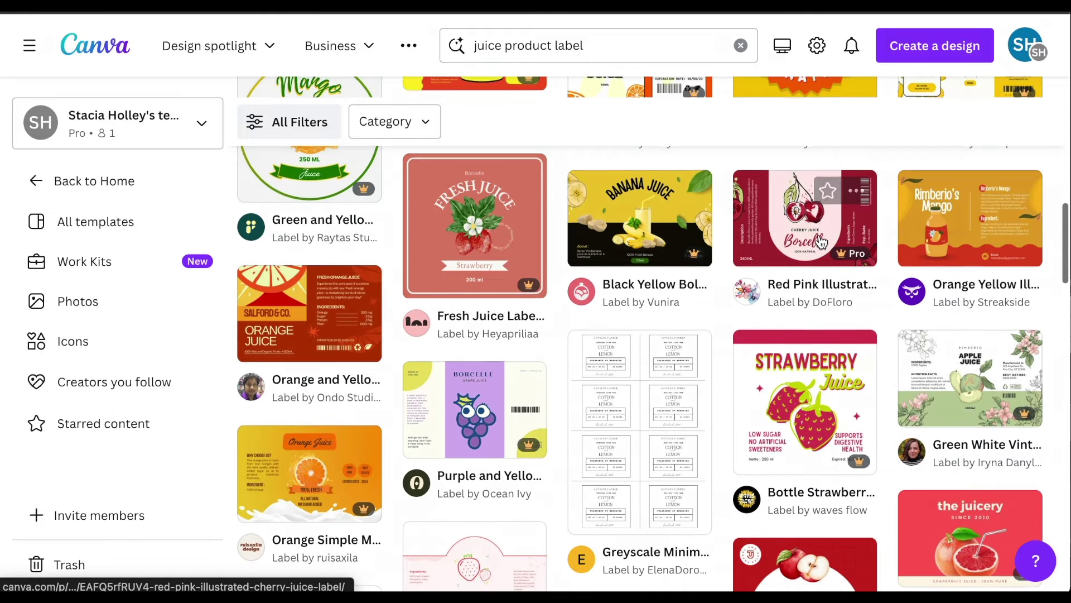
scroll(821, 241, "up", 7)
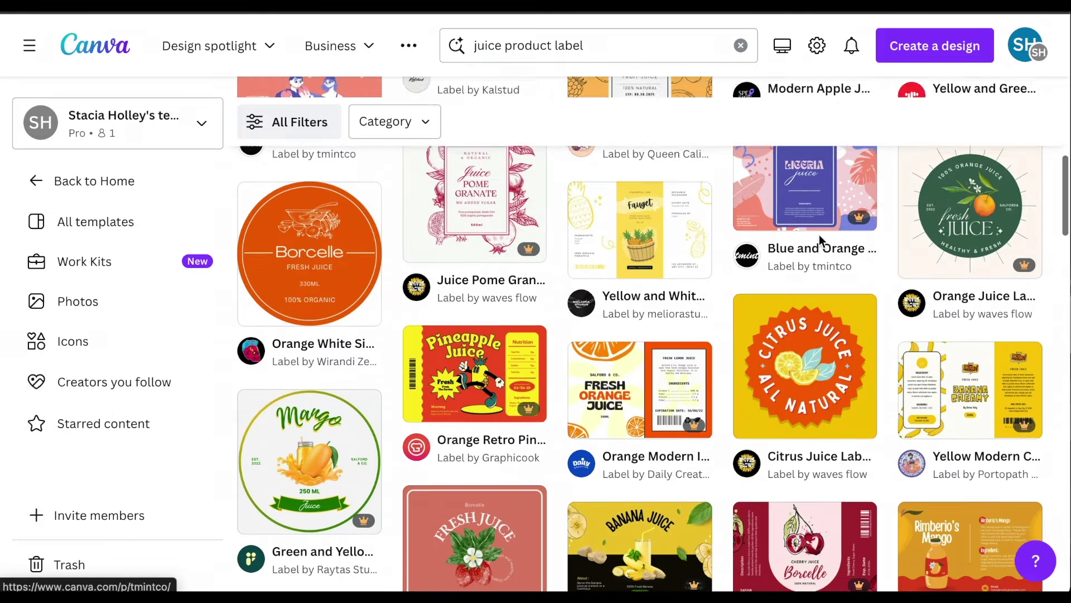
scroll(820, 241, "up", 8)
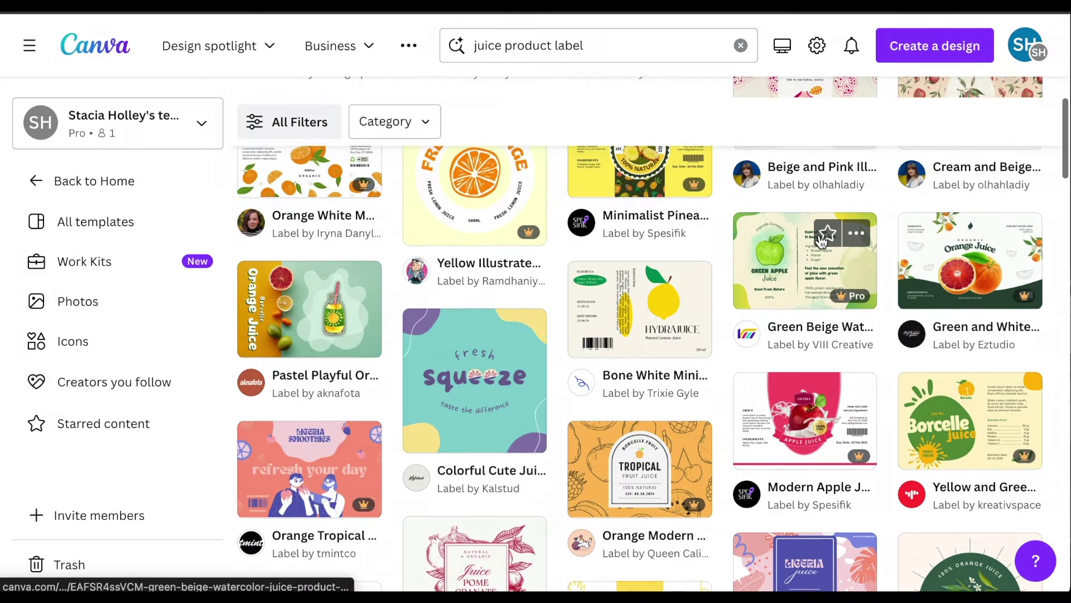
scroll(821, 241, "up", 4)
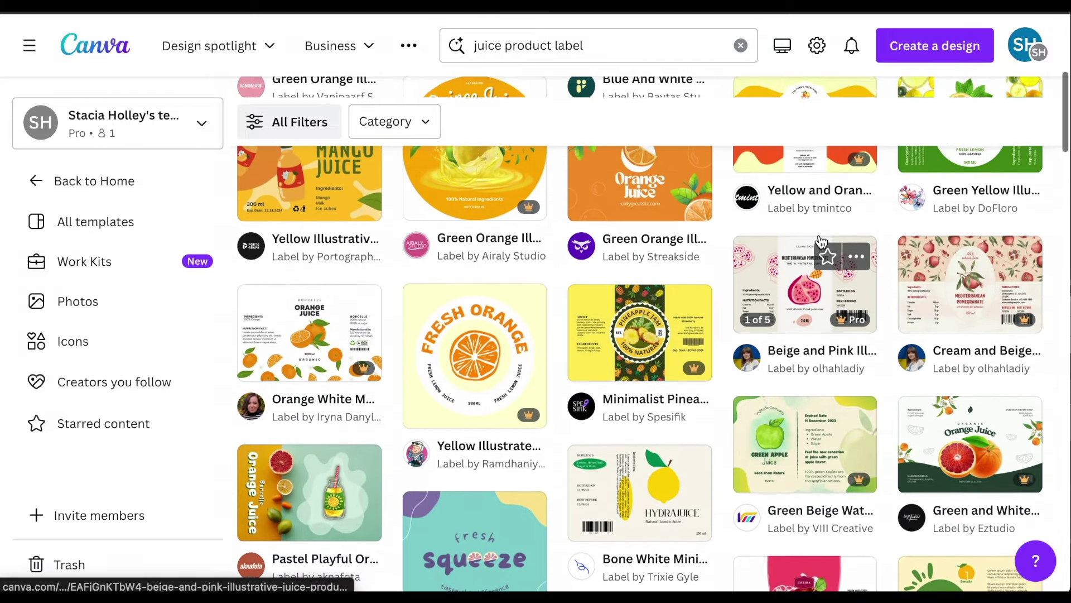
scroll(820, 241, "up", 5)
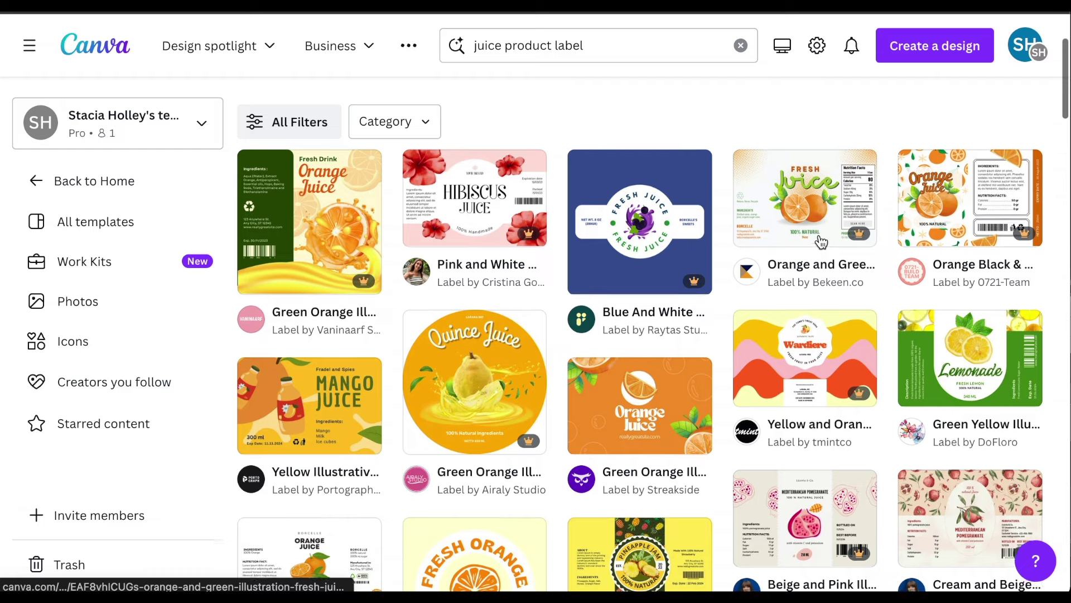
scroll(820, 241, "up", 2)
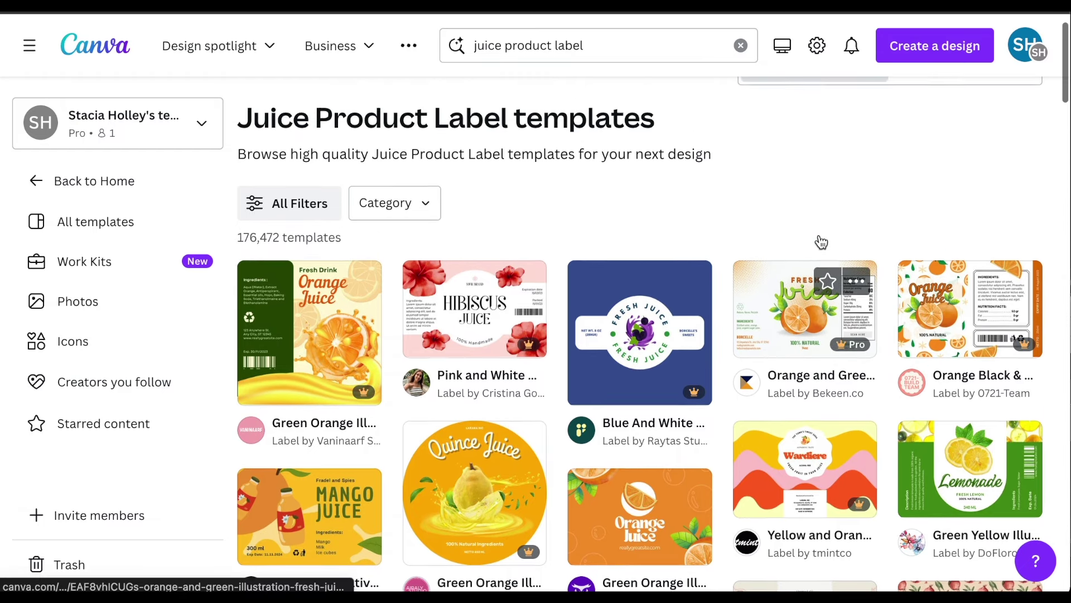
scroll(820, 241, "down", 9)
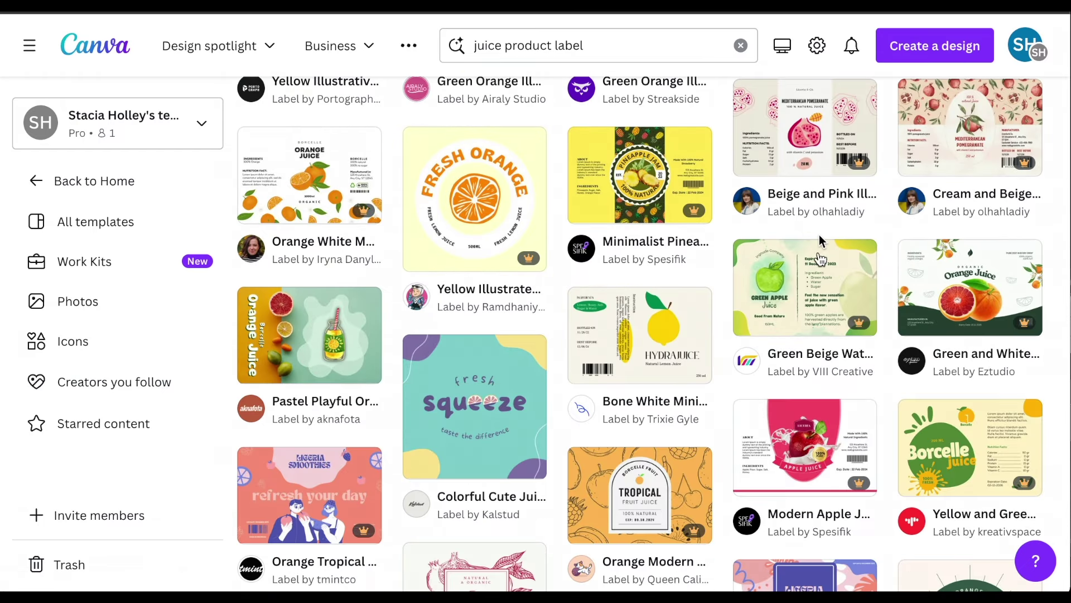
- Preview the Modern Apple Juice Label and the Yellow and Green Playful Juice Bar Product Label, closing each preview
left_click(778, 471)
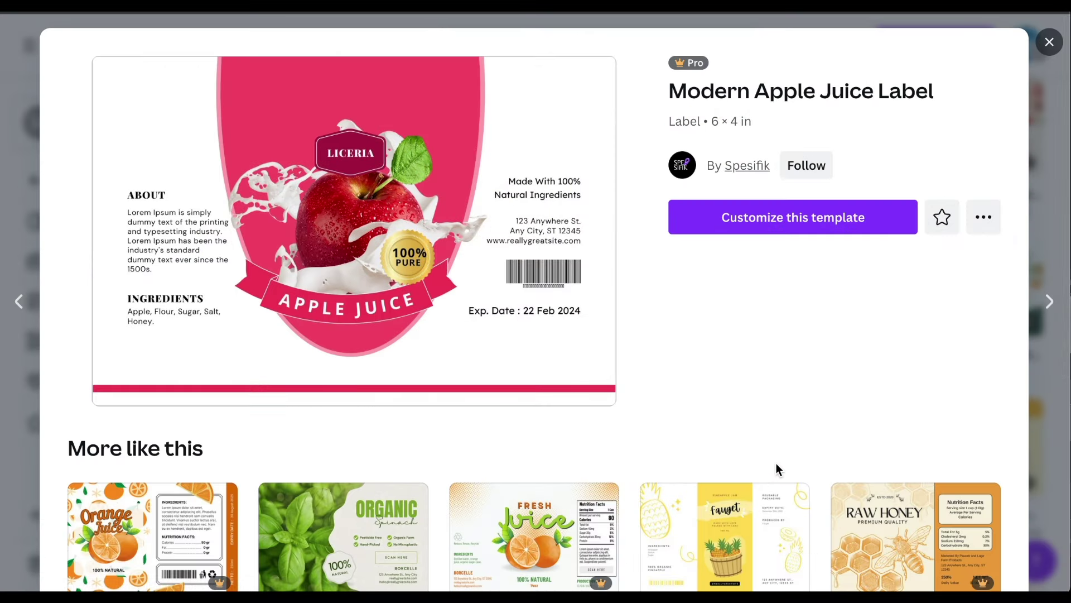
left_click(1043, 56)
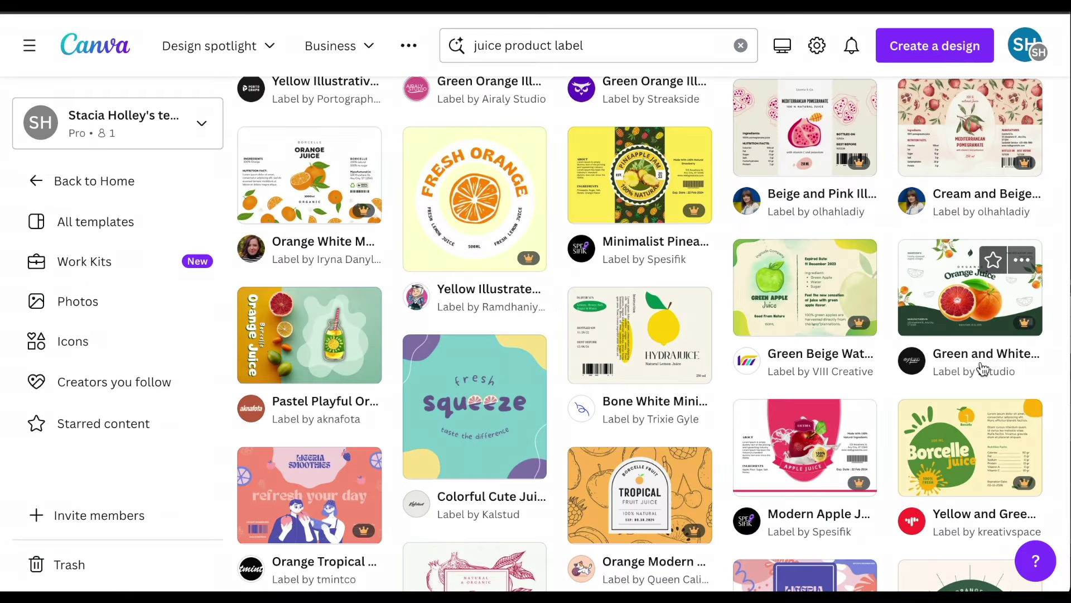
left_click(960, 420)
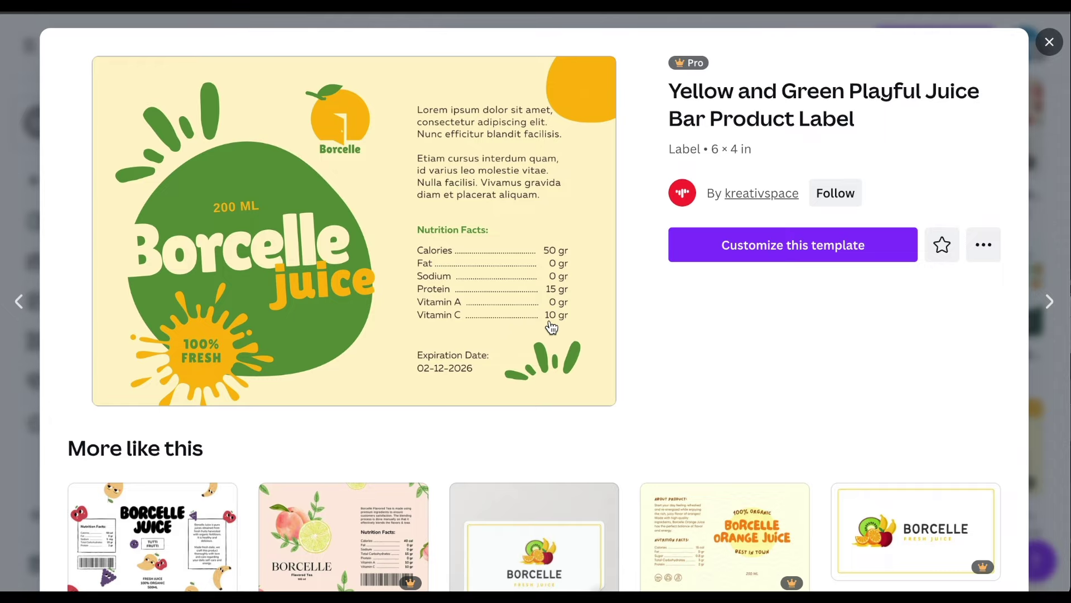
left_click(1050, 43)
- From the Modern Apple Juice Label preview, open the similar Orange and Green Illustration Fresh Juice Label, and from there the watercolor Strawberry Organic Jam label
left_click(818, 476)
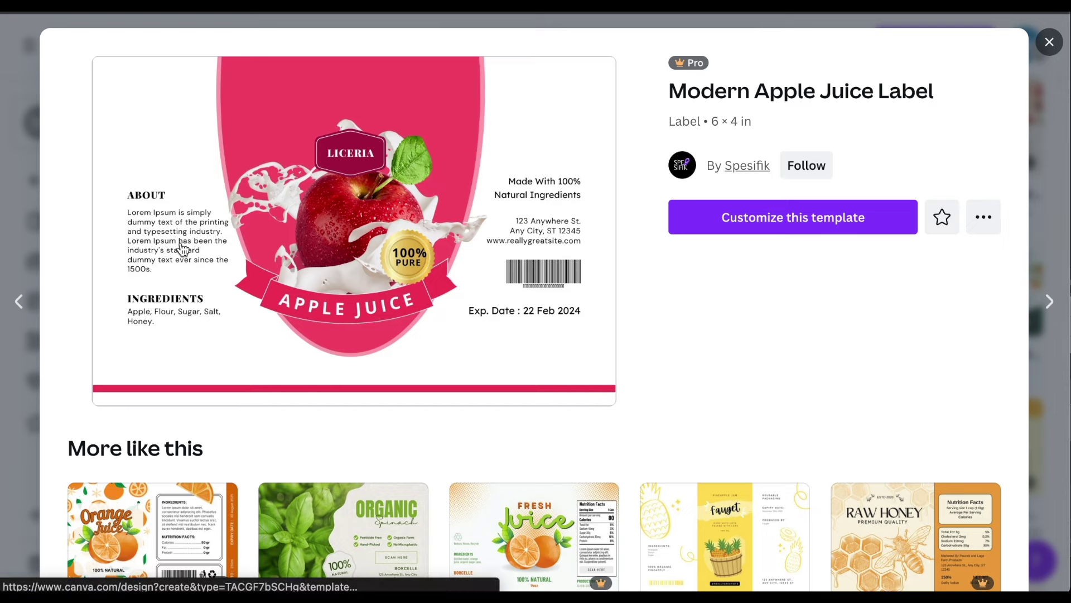
scroll(533, 408, "down", 2)
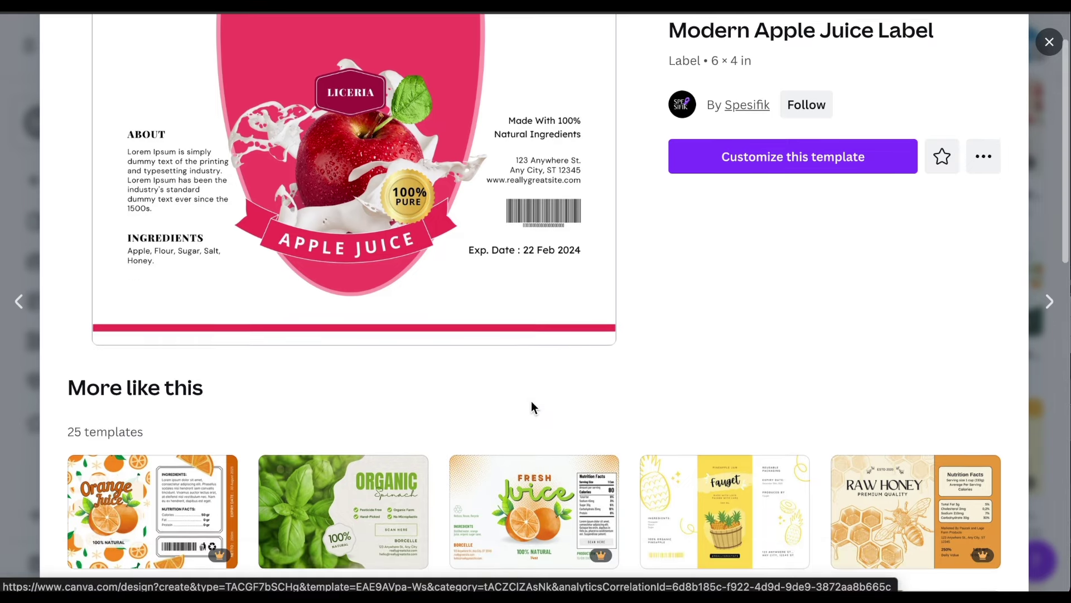
left_click(529, 468)
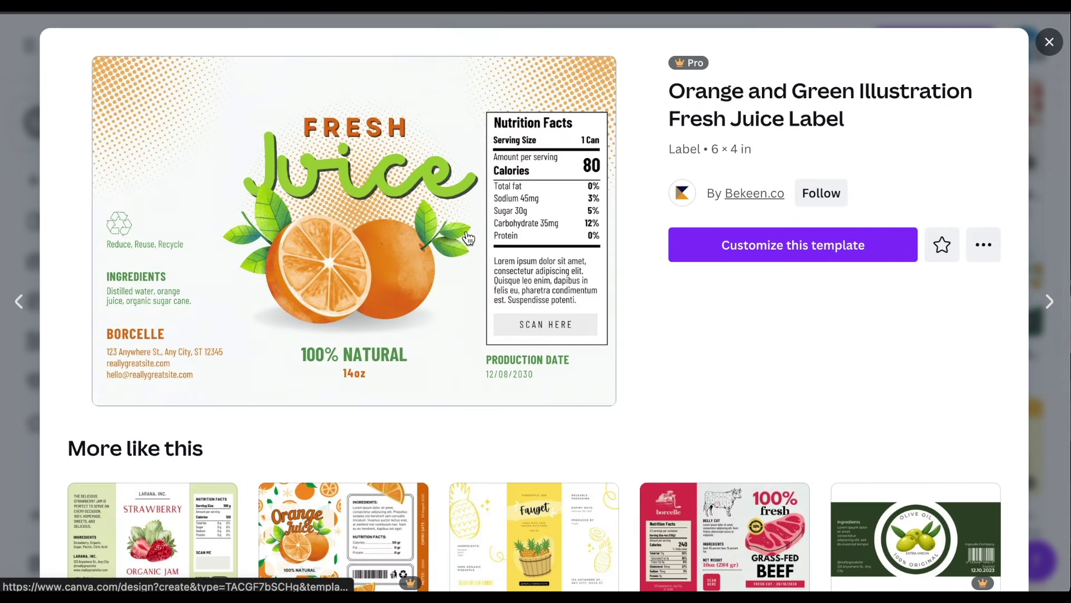
left_click(151, 527)
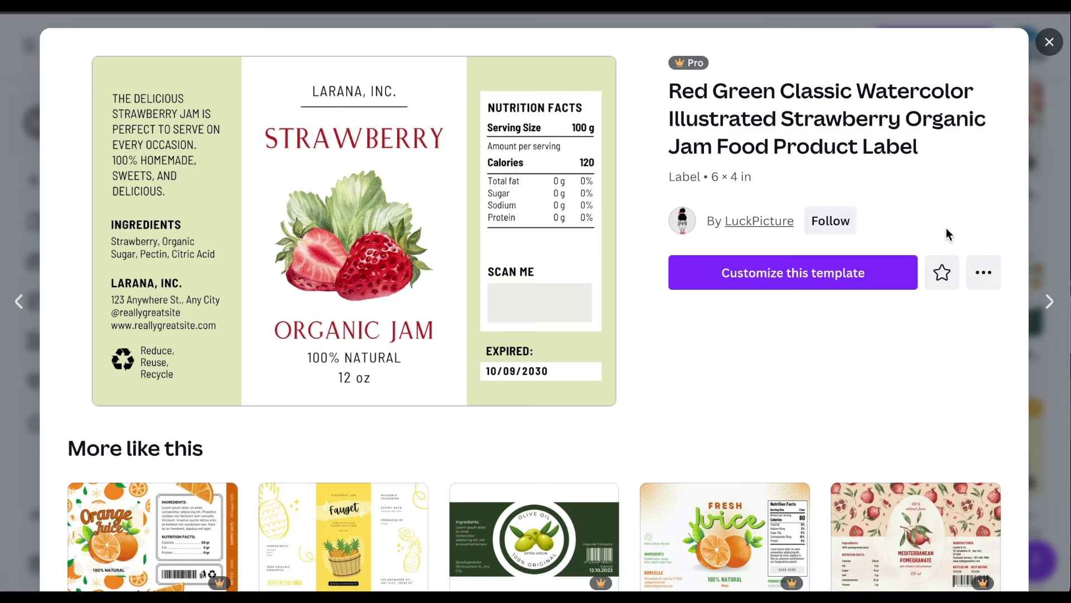
- Check the templates similar to the watercolor Strawberry Organic Jam label and close its preview
scroll(947, 229, "down", 2)
scroll(947, 234, "up", 2)
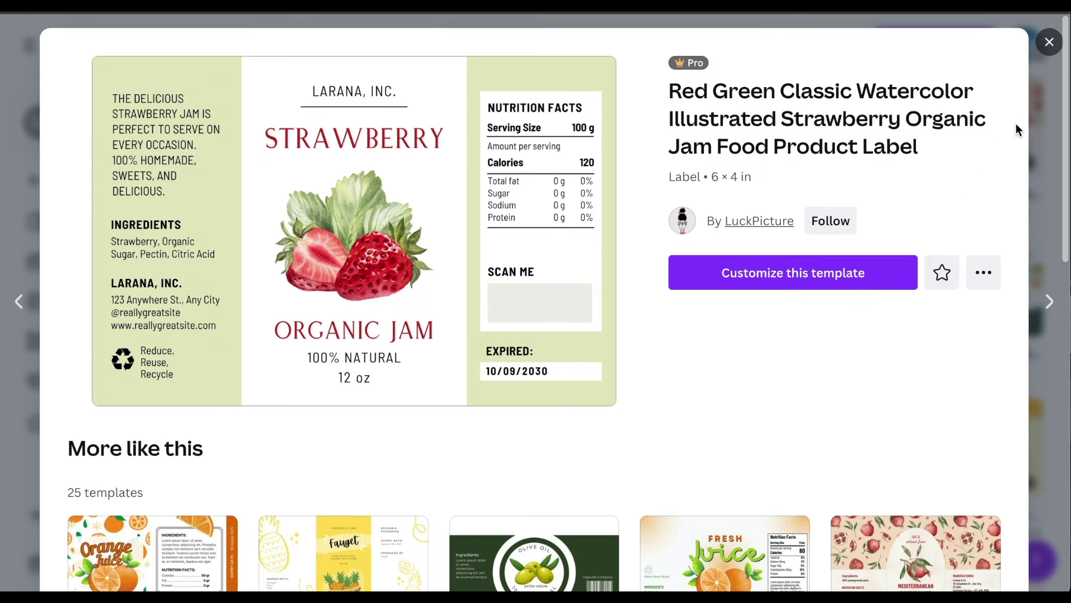
left_click(1048, 42)
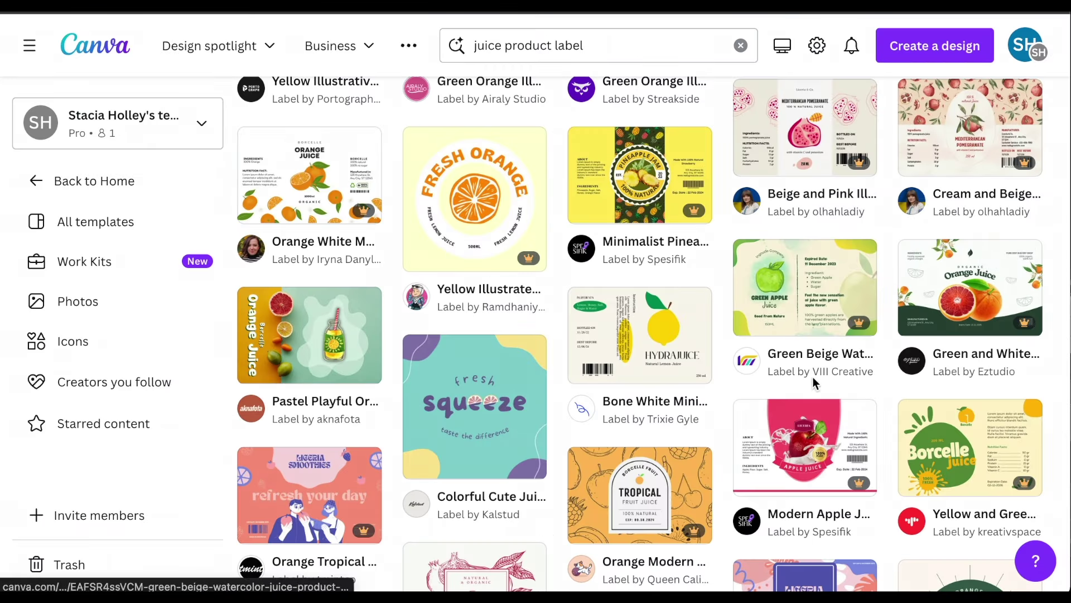
- Choose the Yellow and Green Playful Juice Bar Product Label from the results and open it for customizing
scroll(848, 438, "down", 3)
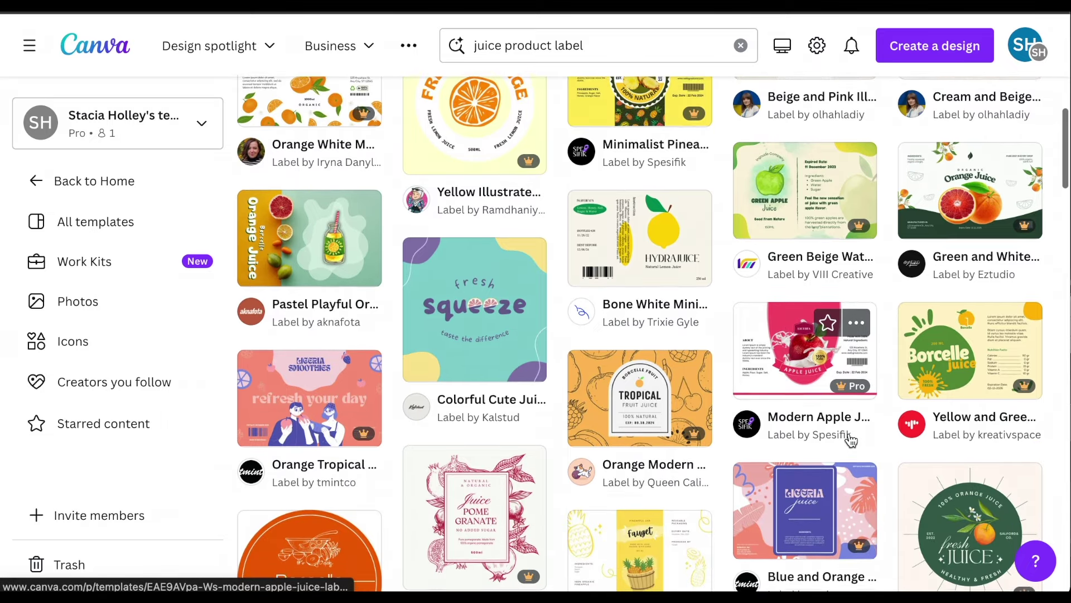
scroll(851, 438, "up", 2)
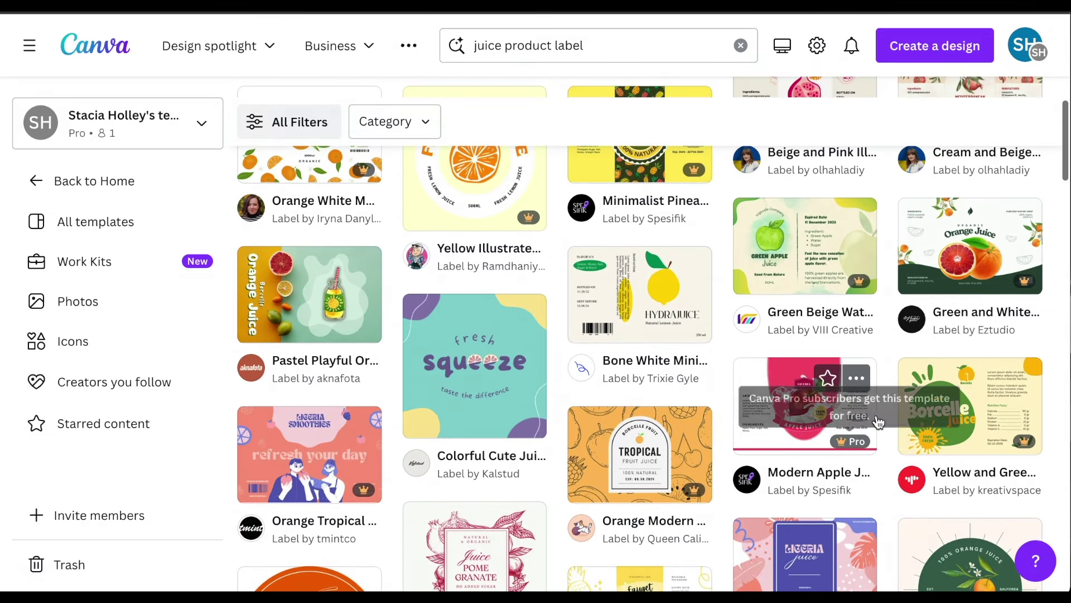
left_click(967, 412)
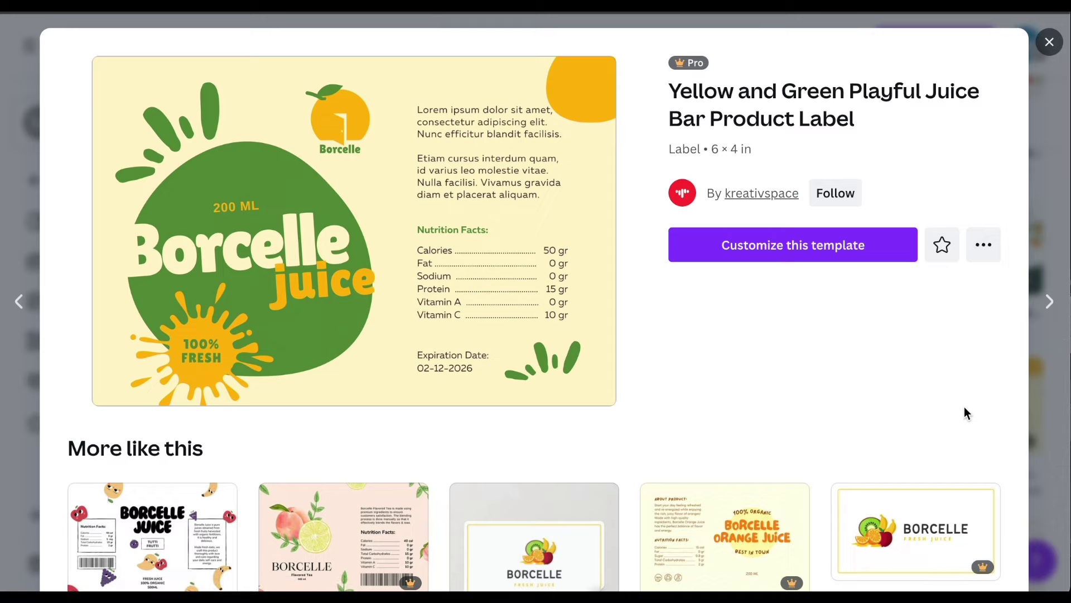
left_click(823, 245)
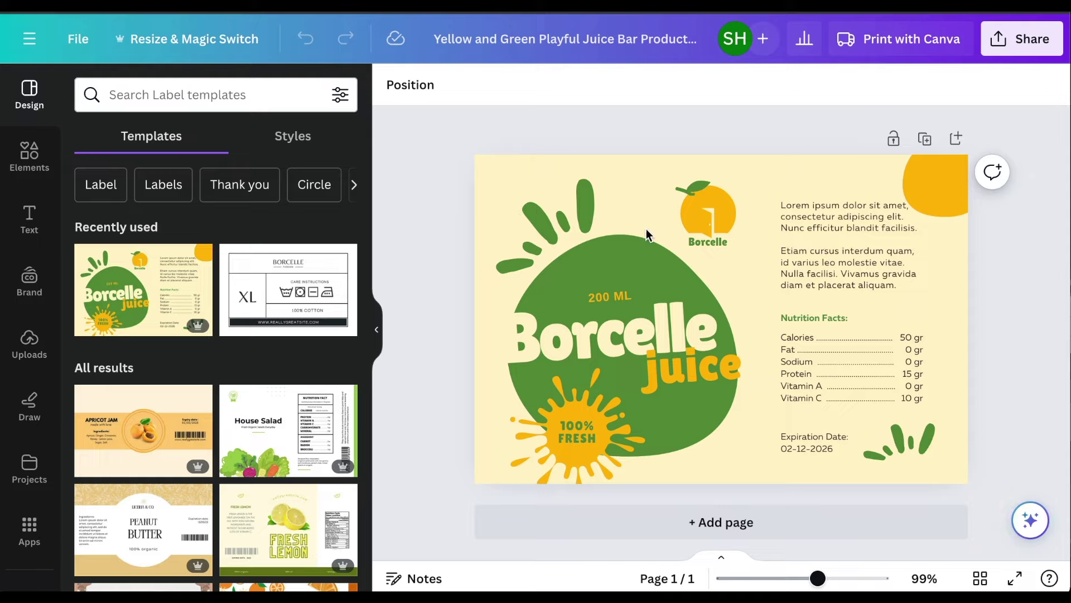
- Look through the label templates offered inside the editor, then collapse the template list to enlarge the canvas
scroll(136, 396, "down", 6)
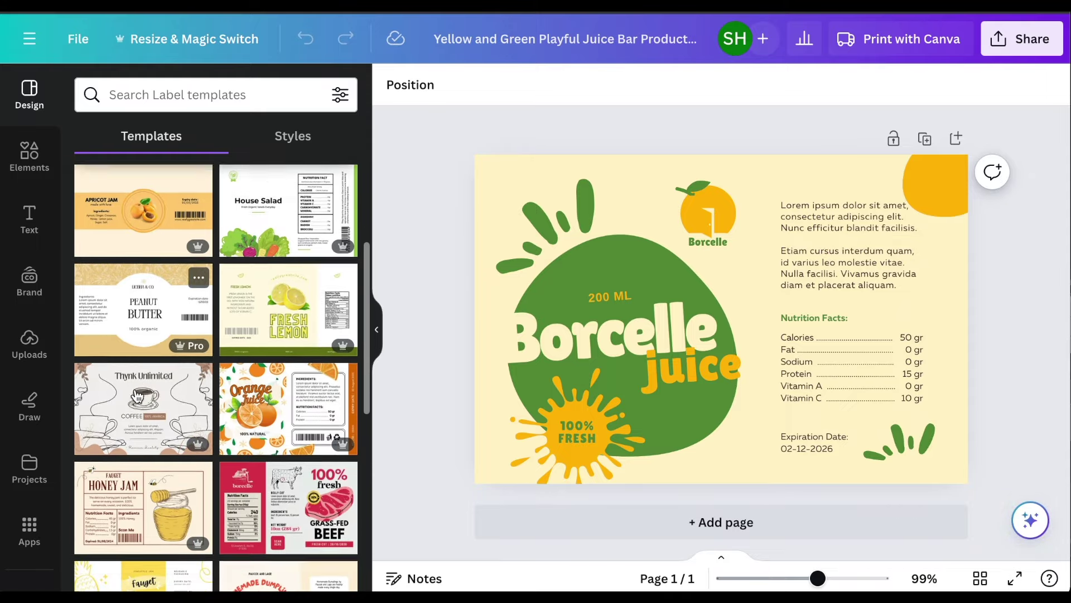
scroll(153, 382, "down", 5)
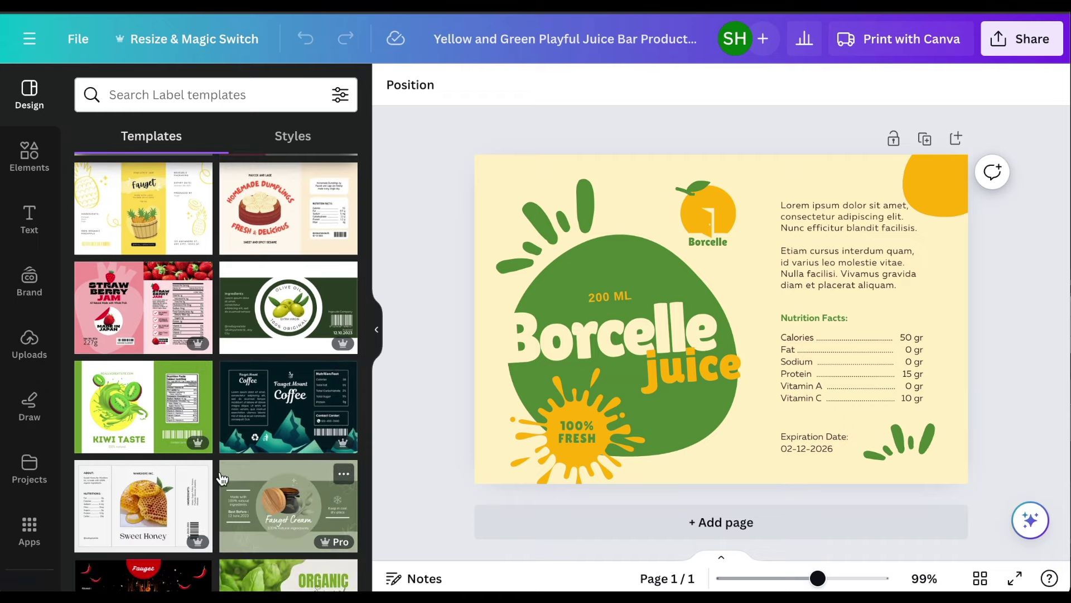
scroll(222, 478, "down", 5)
scroll(221, 478, "up", 15)
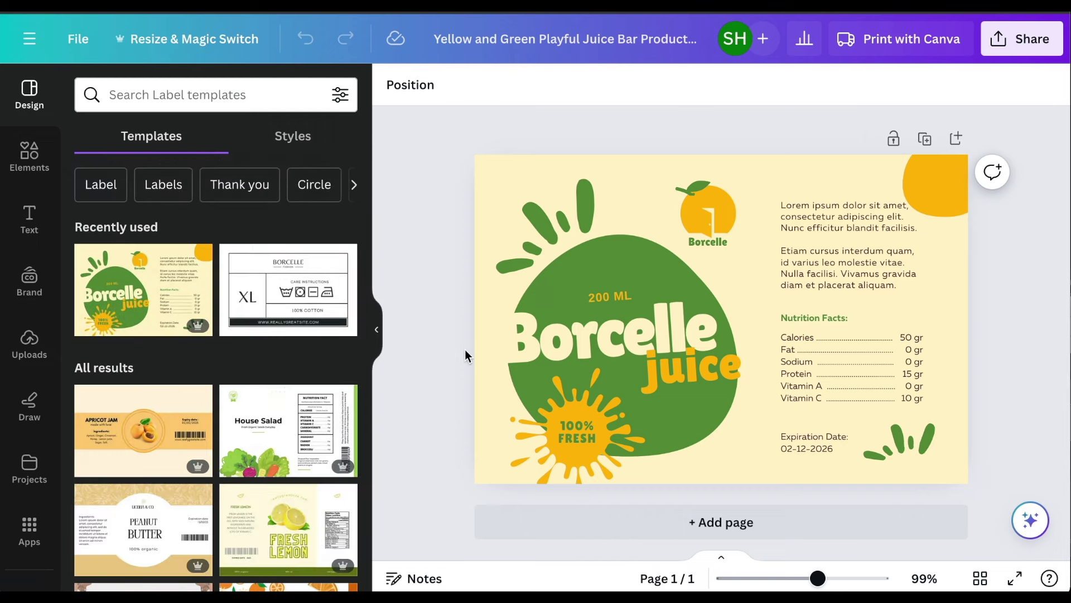
left_click(375, 330)
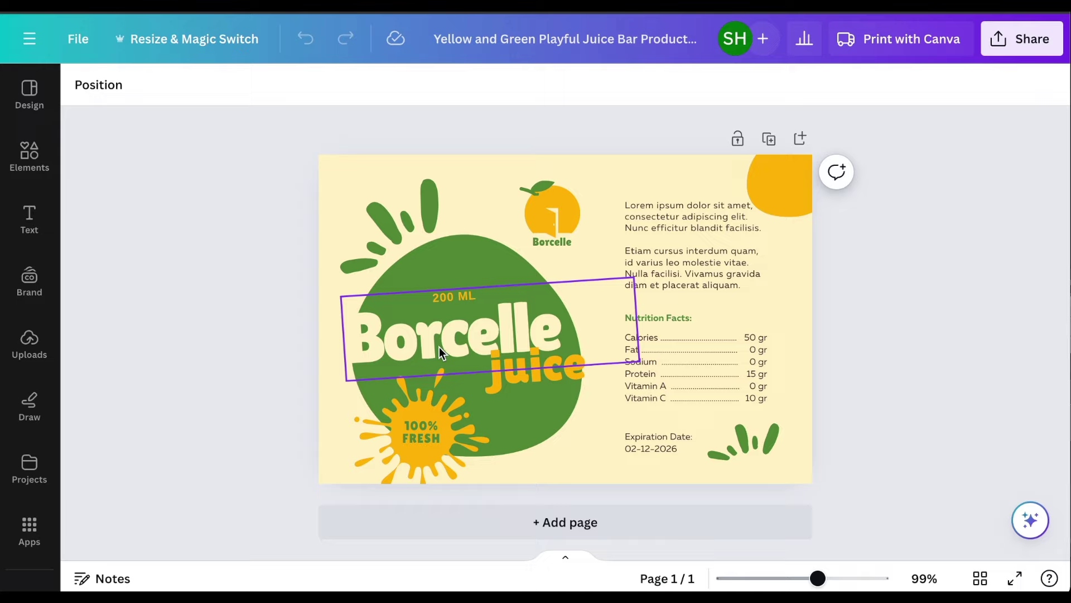
- Change the label's background to a custom solid soft pink, #F1C5C5
left_click(463, 175)
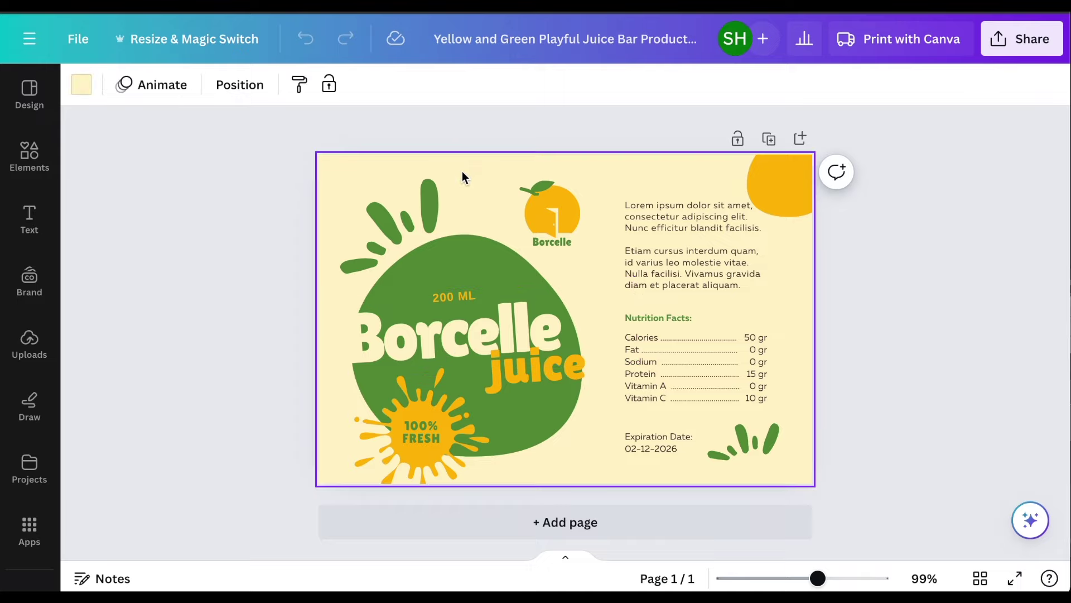
left_click(81, 84)
scroll(146, 346, "down", 5)
scroll(148, 352, "up", 2)
scroll(148, 352, "up", 3)
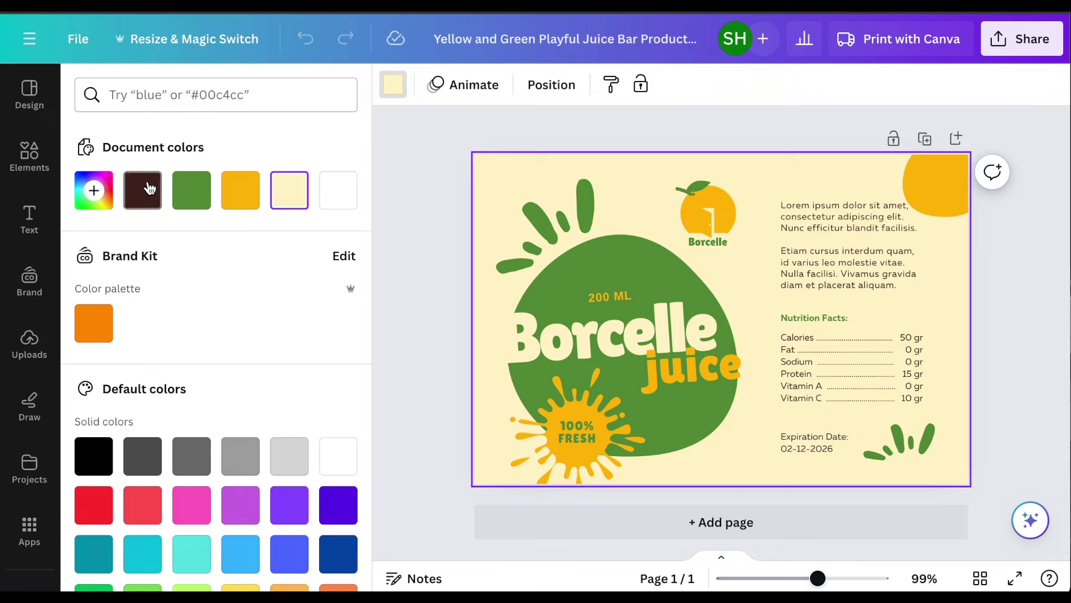
left_click(92, 188)
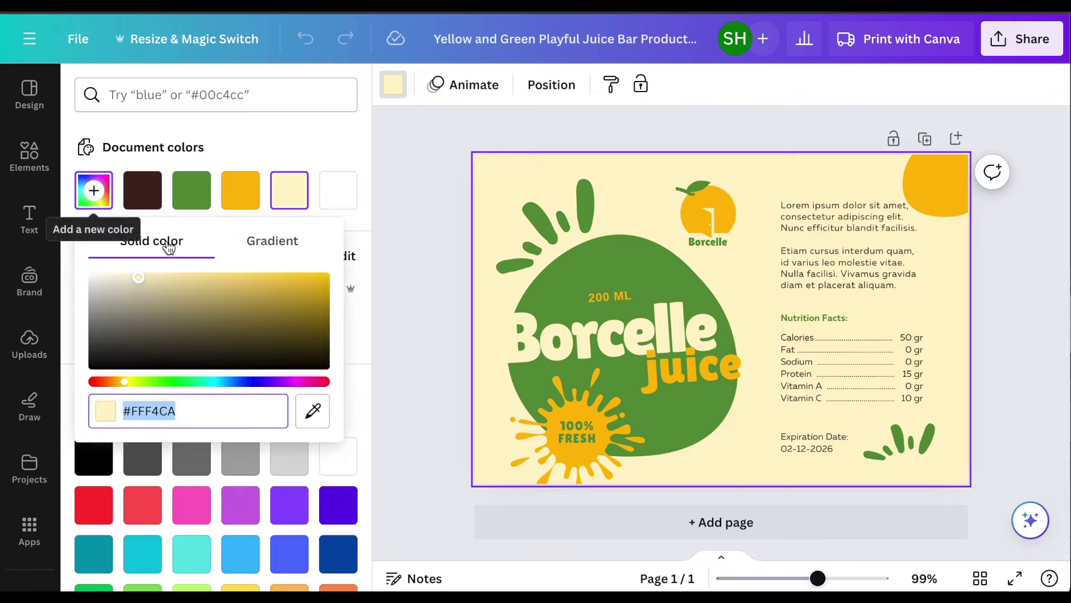
left_click(320, 279)
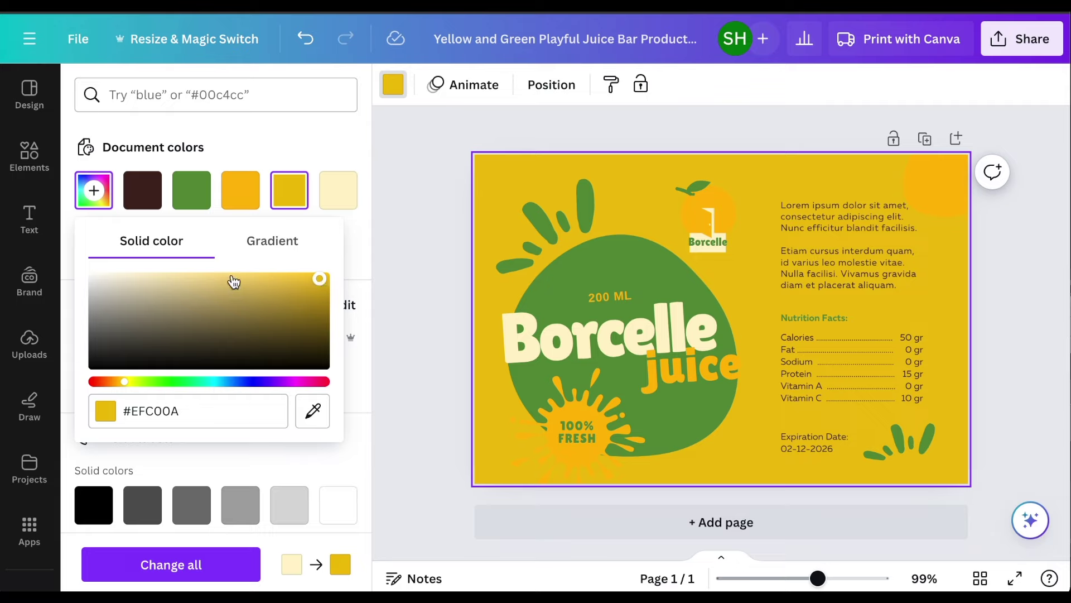
left_click(193, 279)
left_click(303, 382)
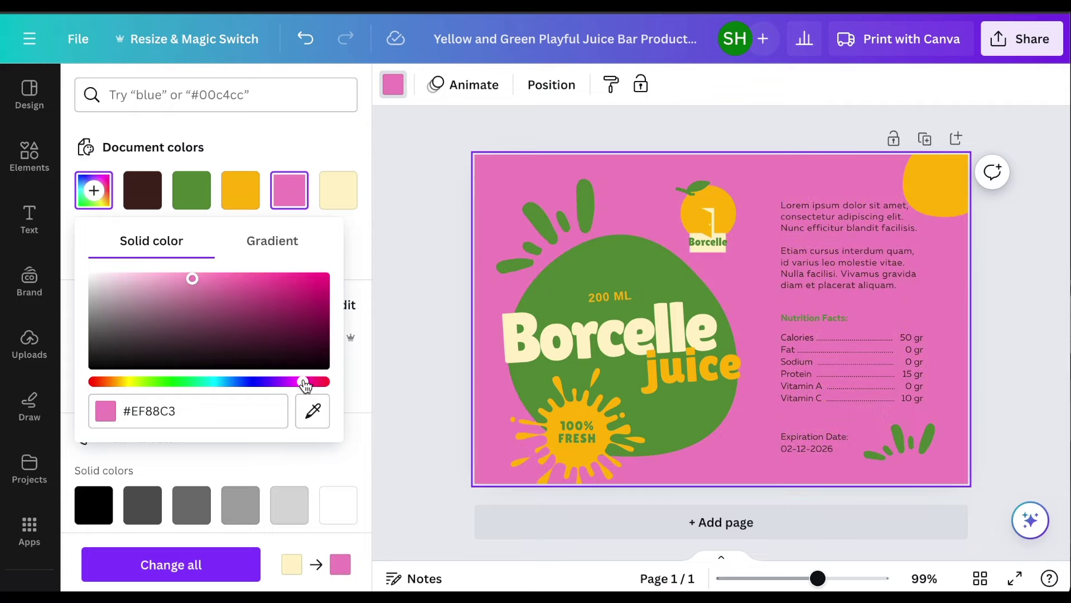
left_click(162, 279)
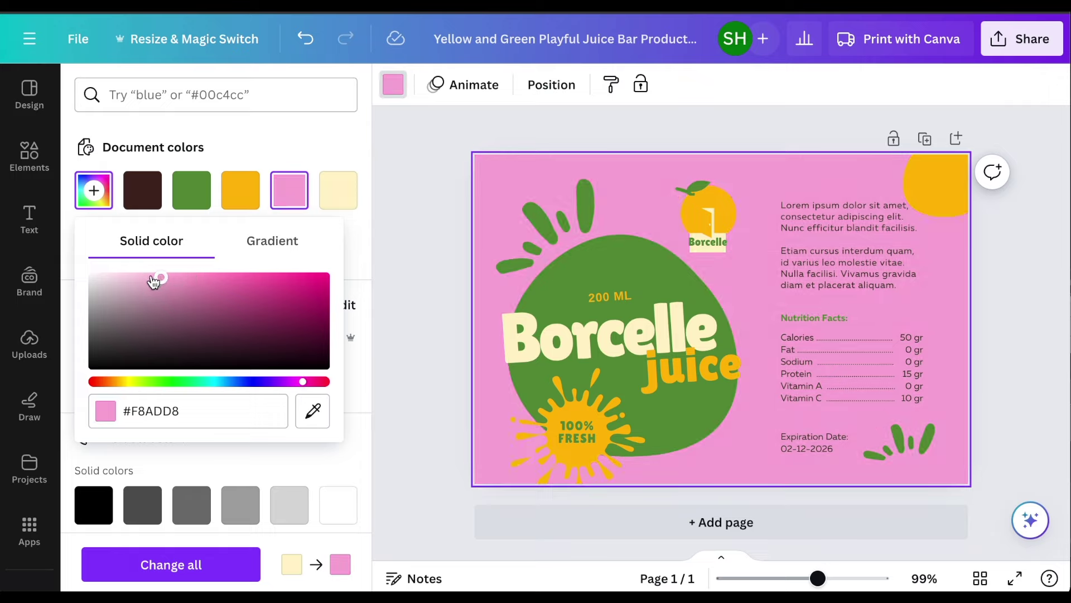
left_click_drag(154, 281, 149, 283)
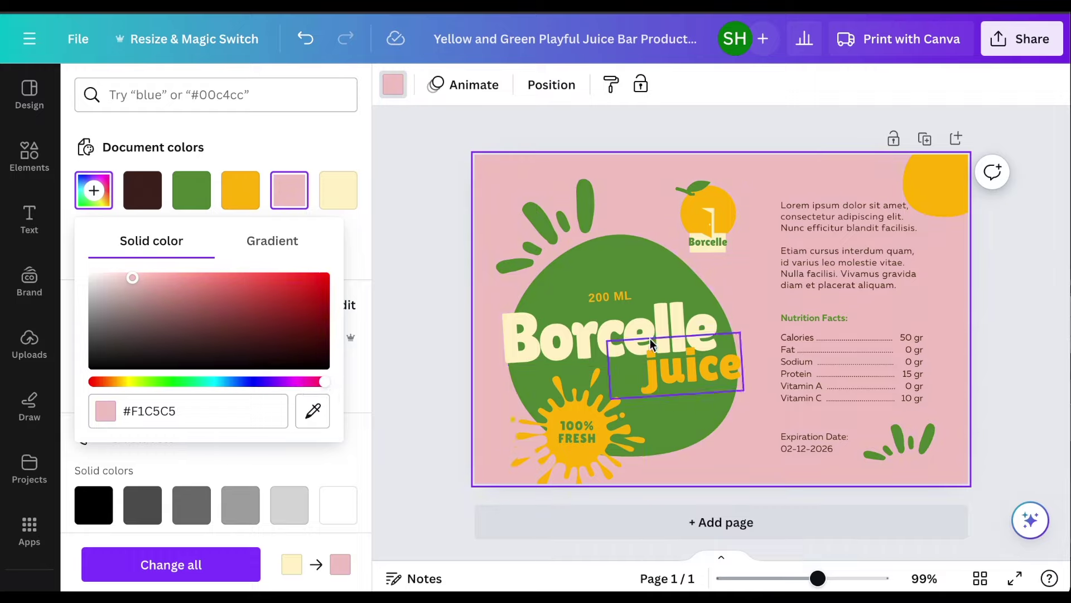
- Select the green leaf strokes and the large green blob in turn to check them as separate elements
left_click(638, 256)
left_click(565, 217)
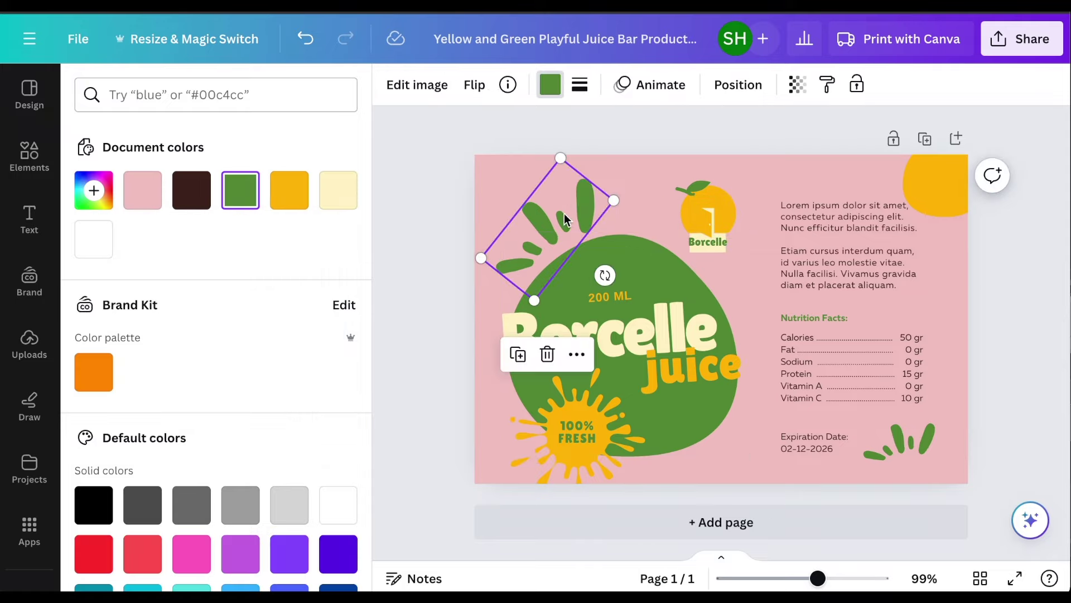
left_click(640, 269)
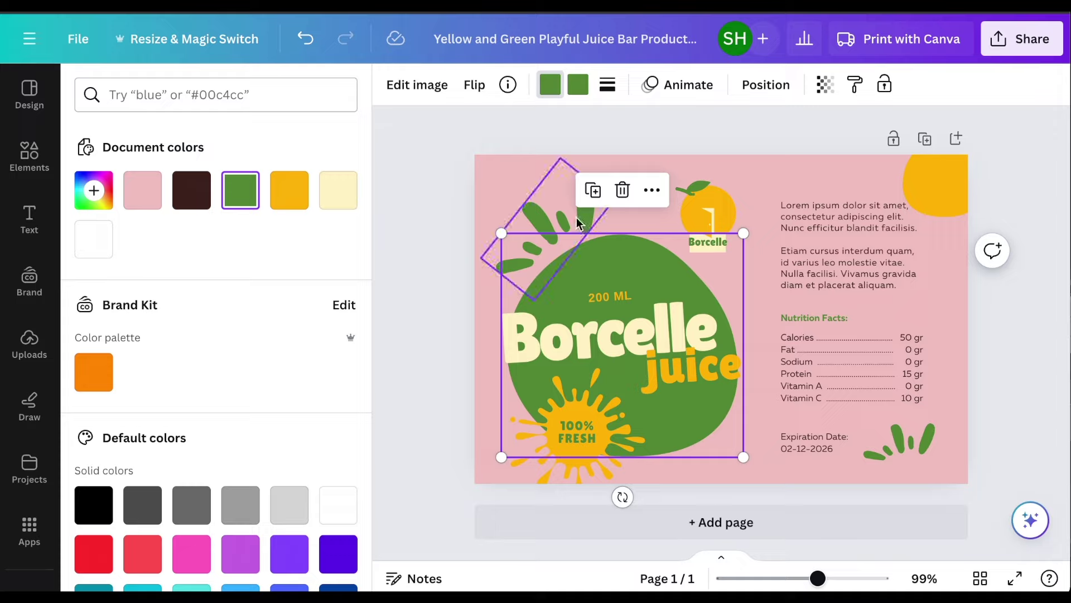
left_click(577, 223)
left_click(616, 257)
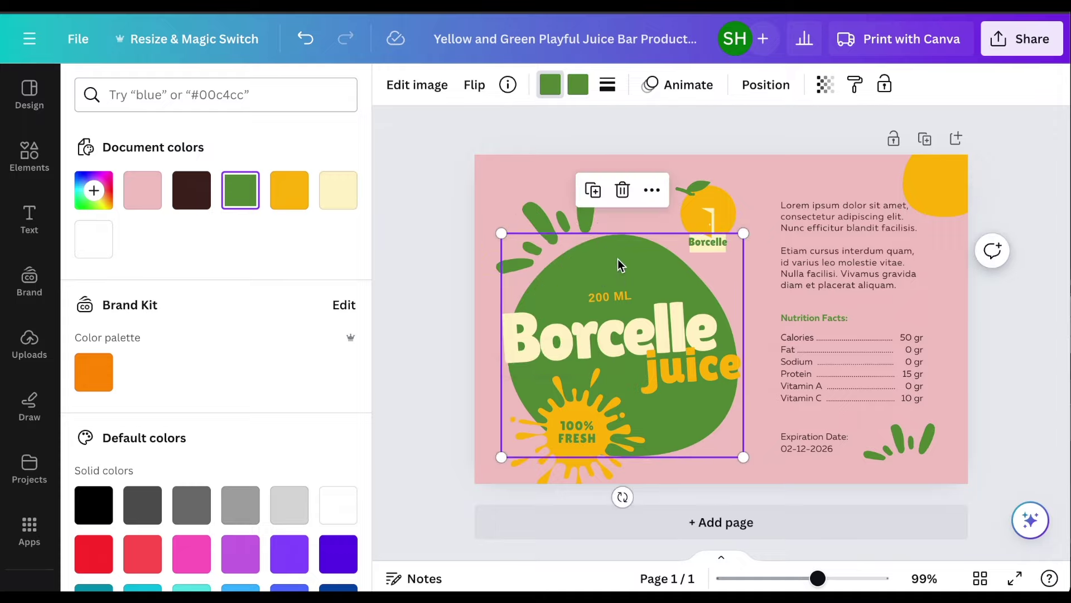
left_click(568, 216)
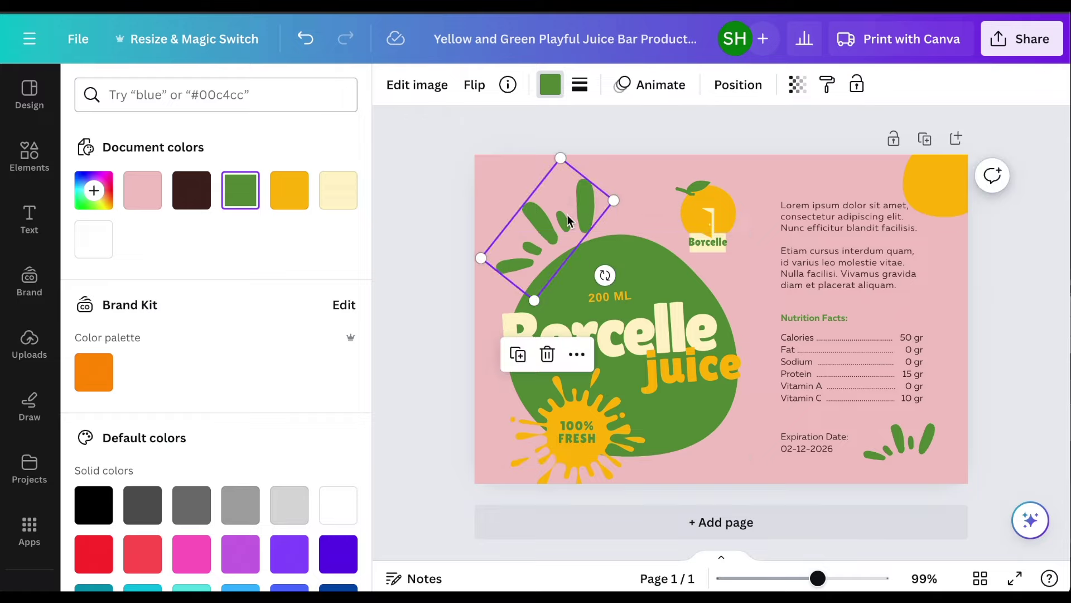
left_click(604, 253)
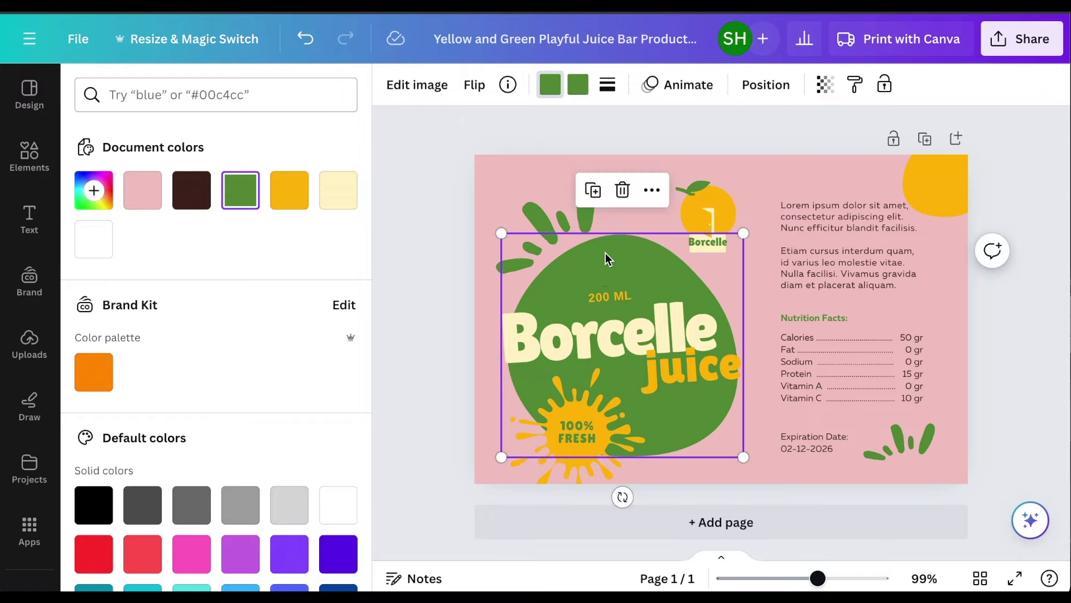
- Search the elements library for strawberry and show all the matching graphics
left_click(31, 162)
left_click(144, 88)
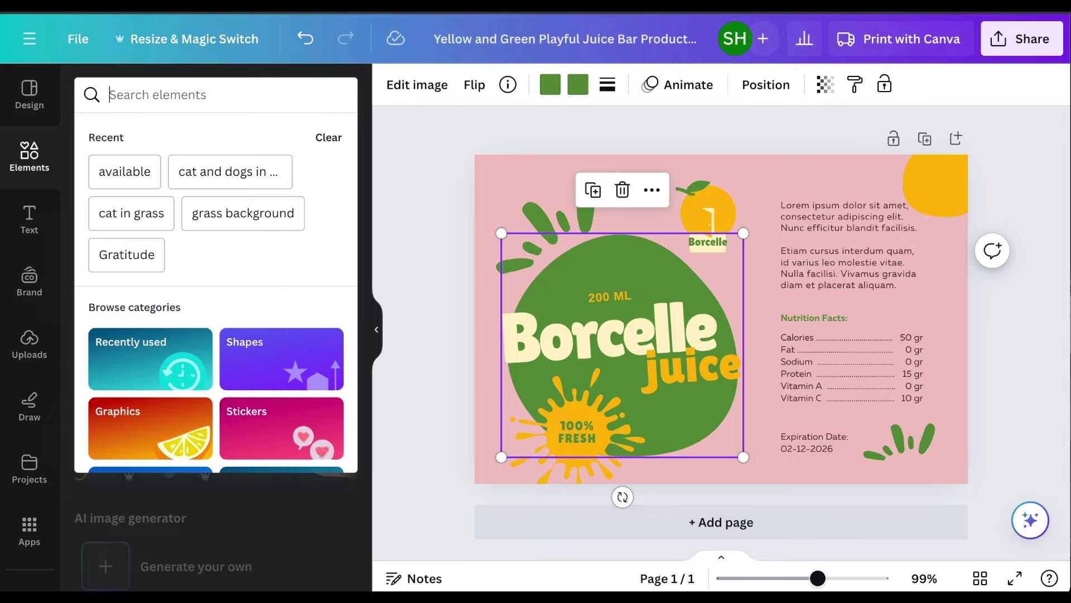
type("star")
key("BackSpace")
key("BackSpace")
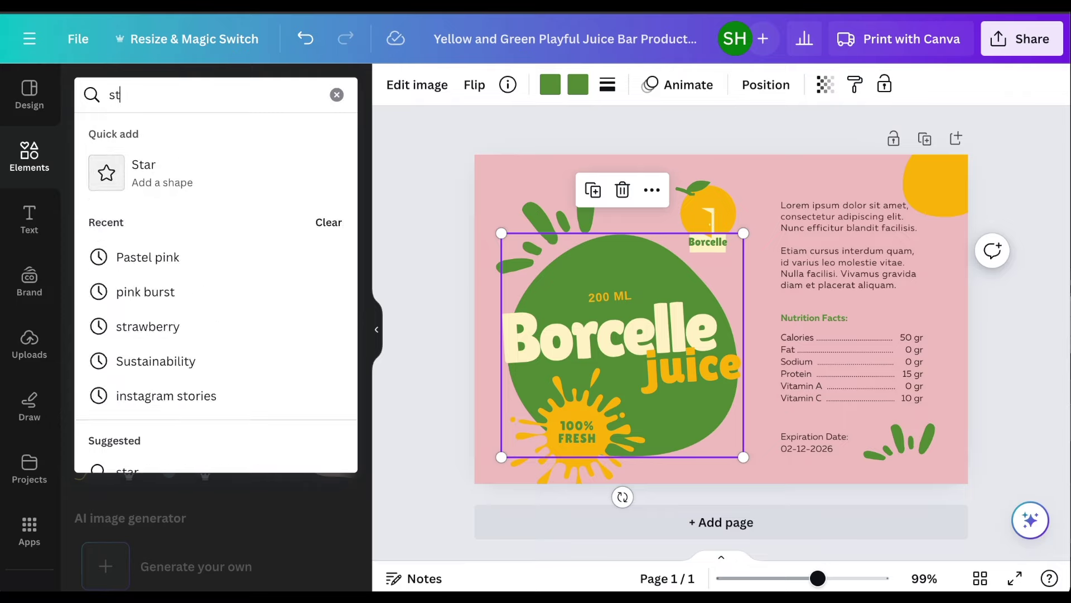
type("rw")
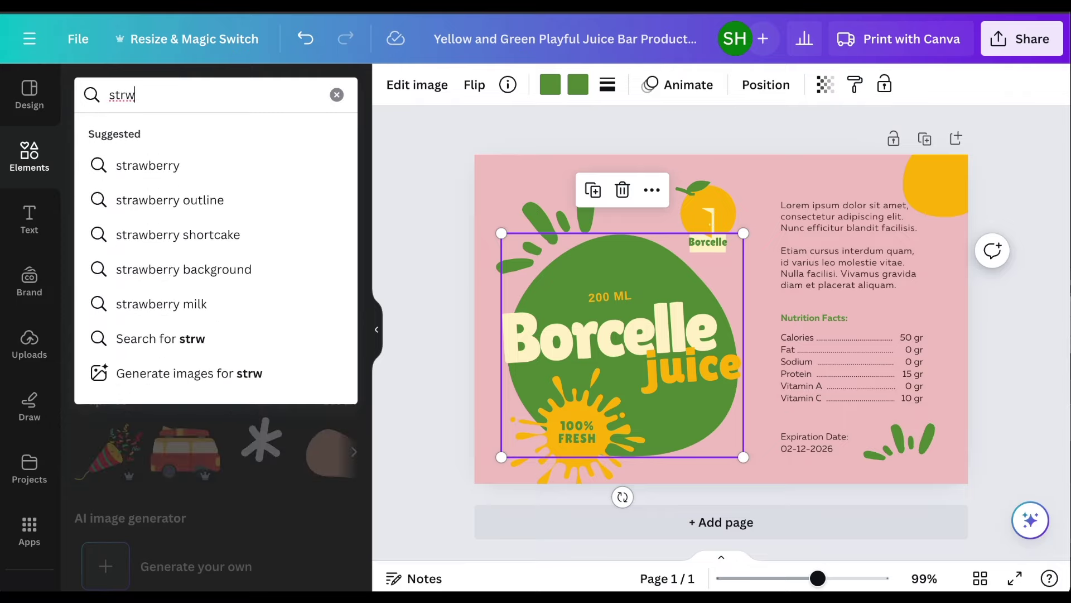
key("BackSpace")
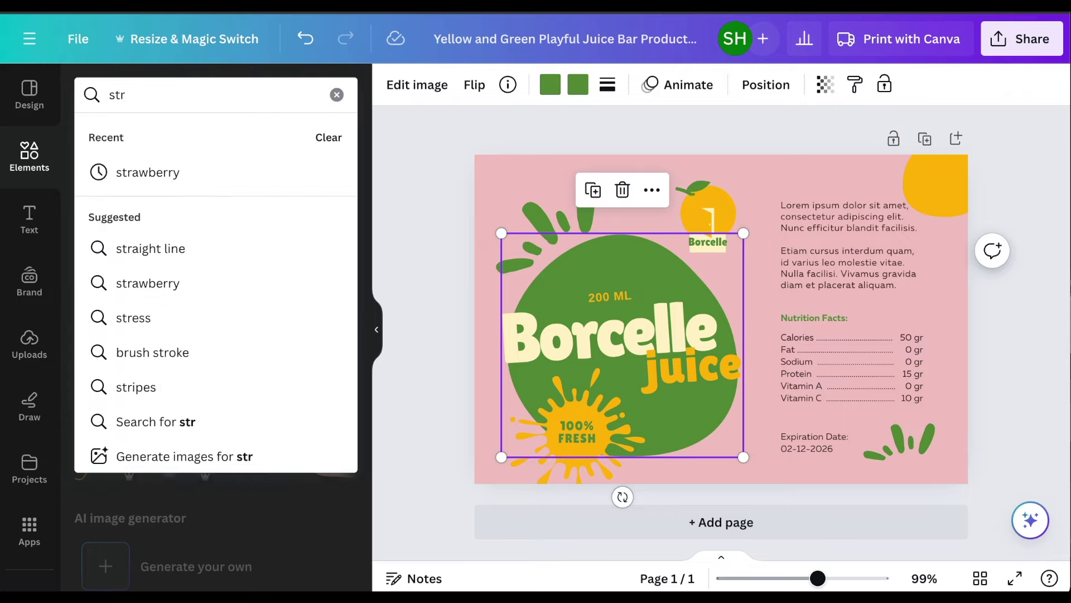
left_click(142, 170)
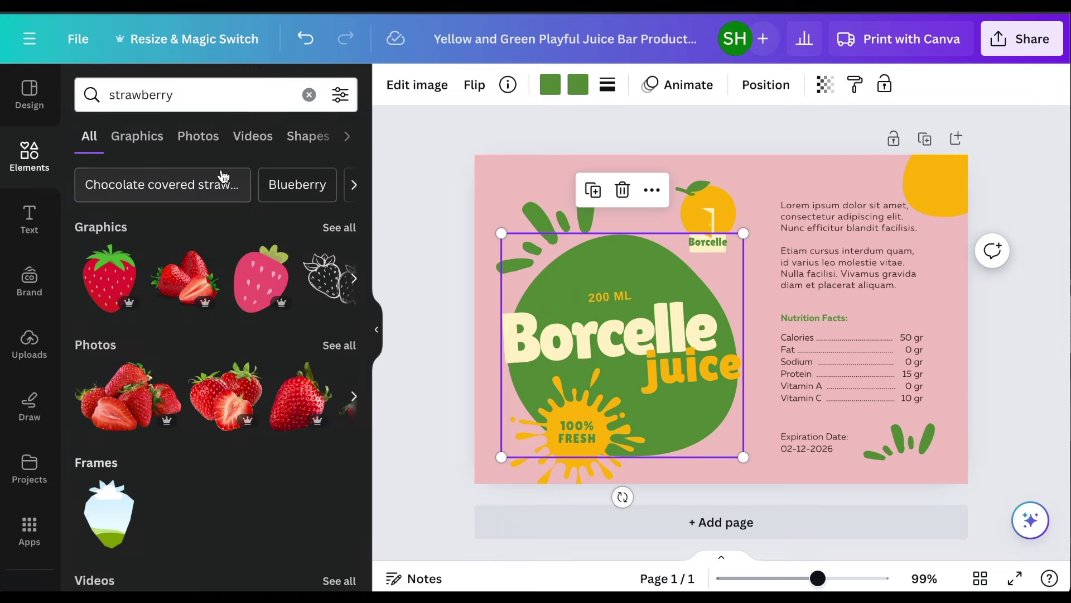
left_click(337, 237)
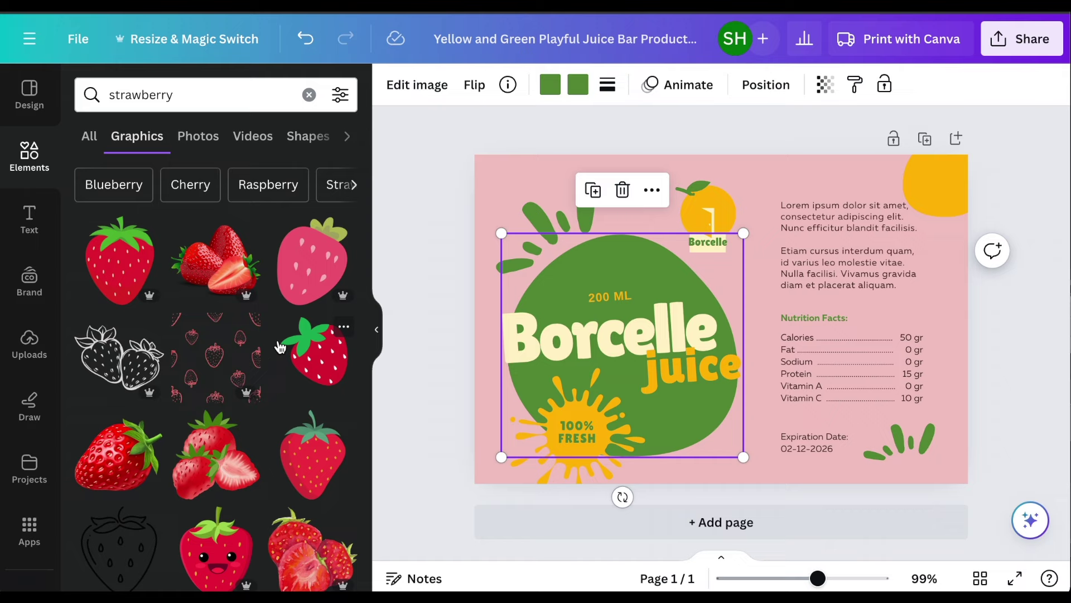
- Add the glossy red strawberry graphic with green leaves to the label, enlarge it and place it over the green blob
scroll(280, 347, "down", 3)
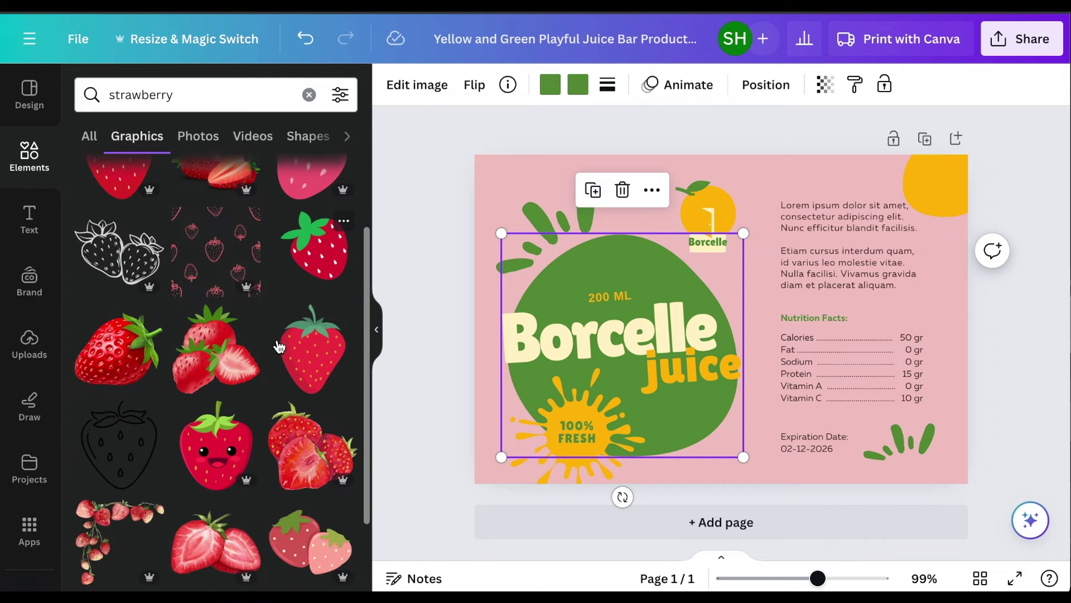
scroll(279, 348, "down", 6)
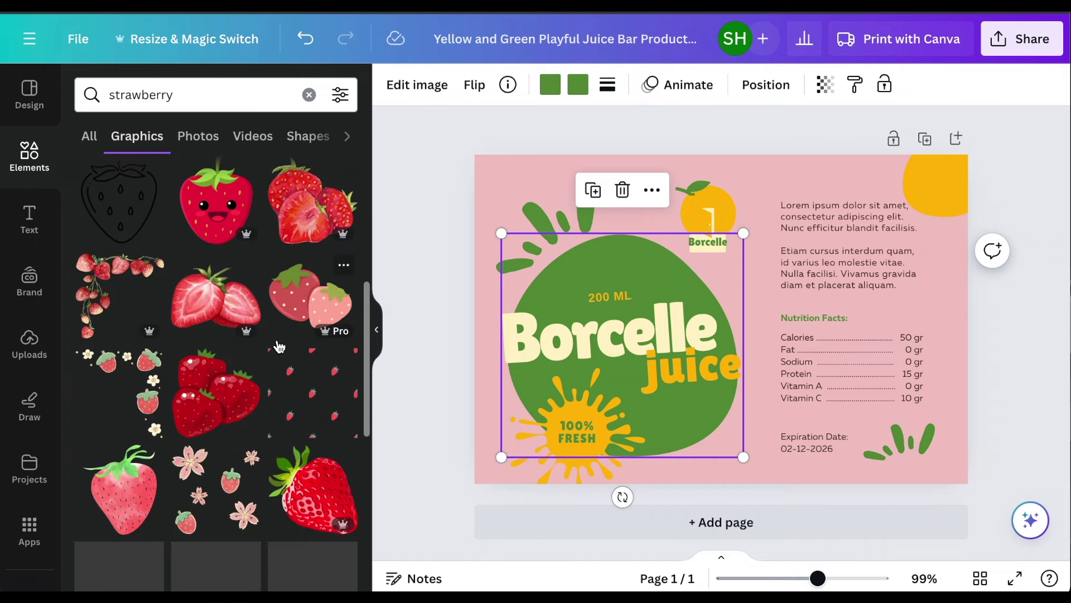
scroll(279, 347, "down", 4)
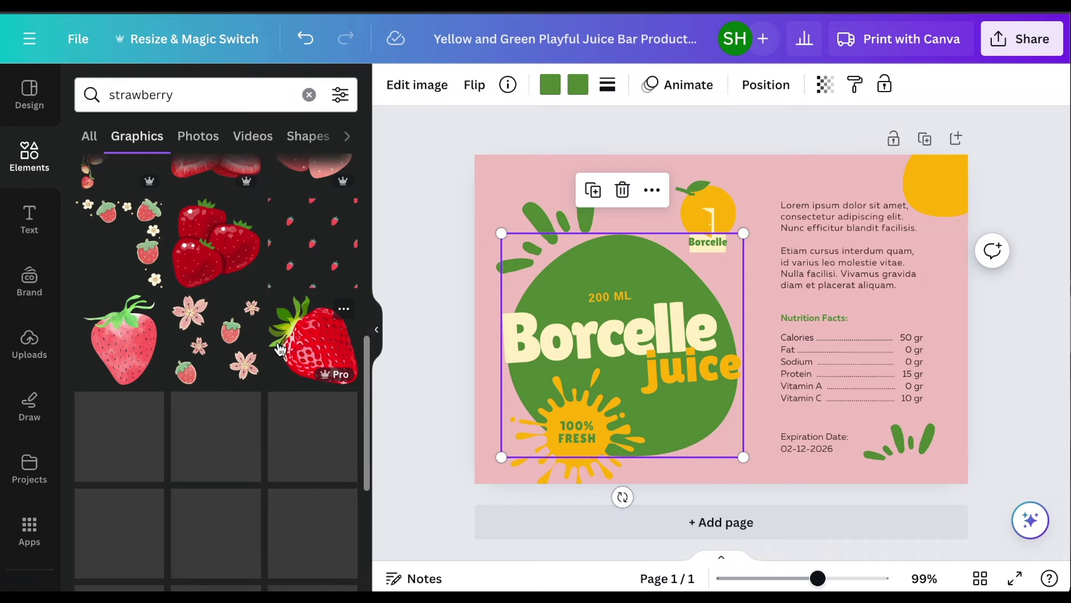
scroll(279, 348, "down", 2)
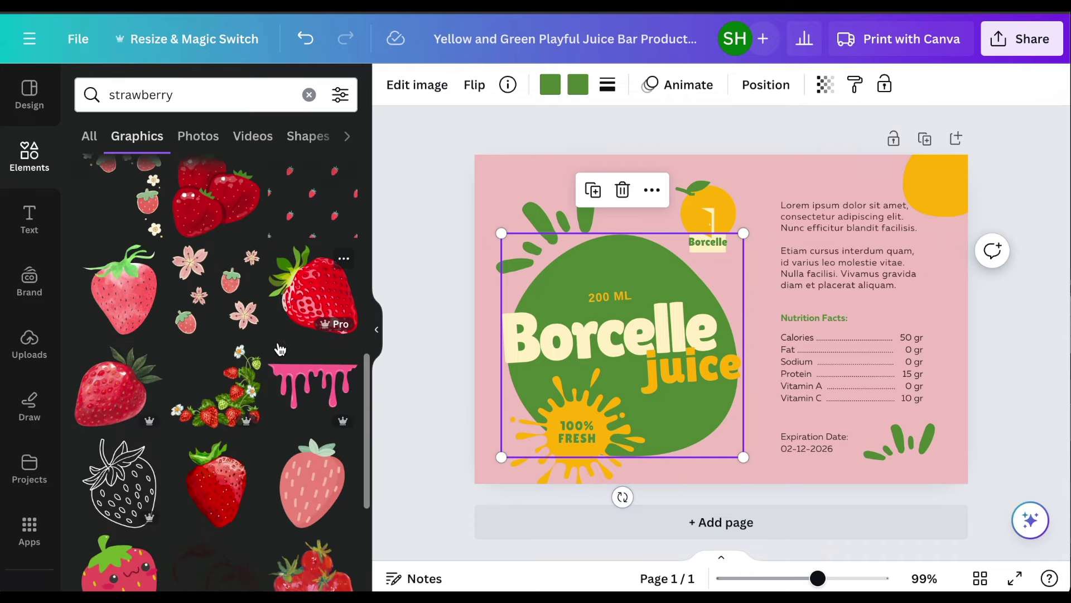
scroll(280, 349, "up", 2)
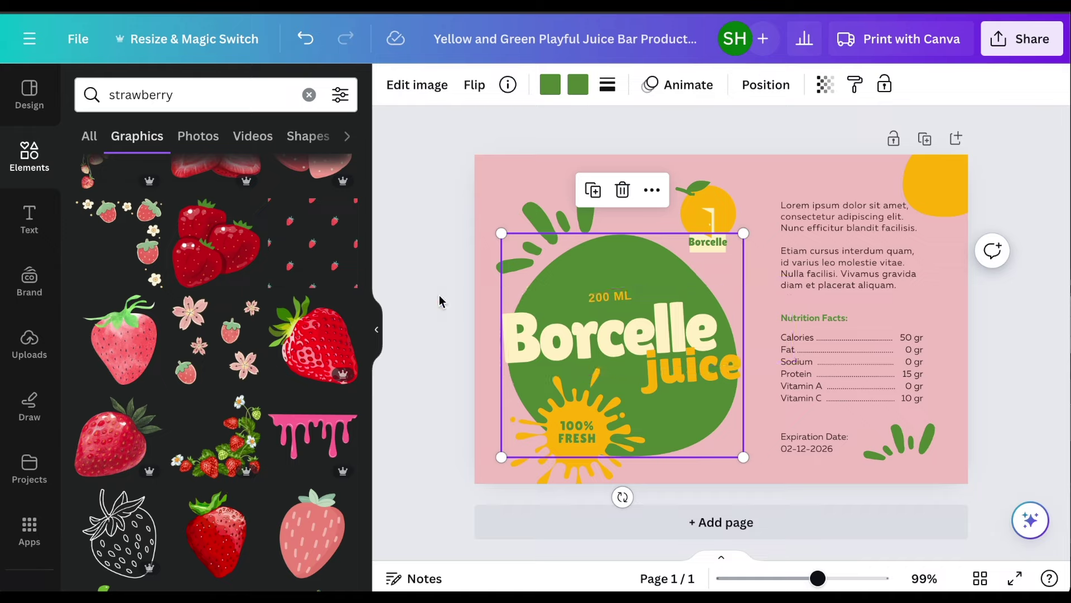
left_click(328, 346)
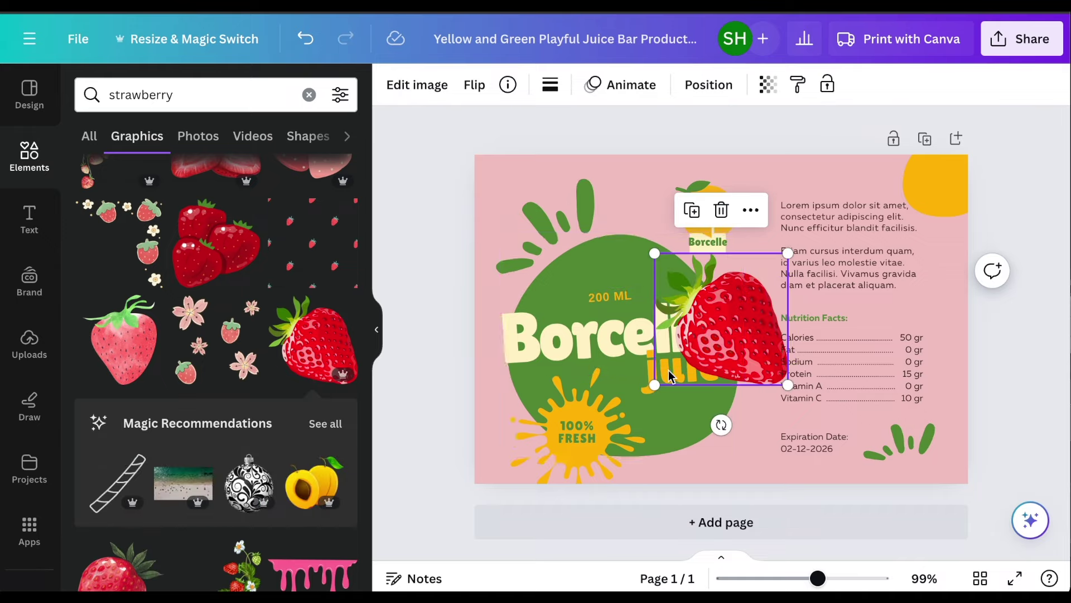
left_click_drag(654, 383, 545, 483)
left_click_drag(685, 410, 620, 353)
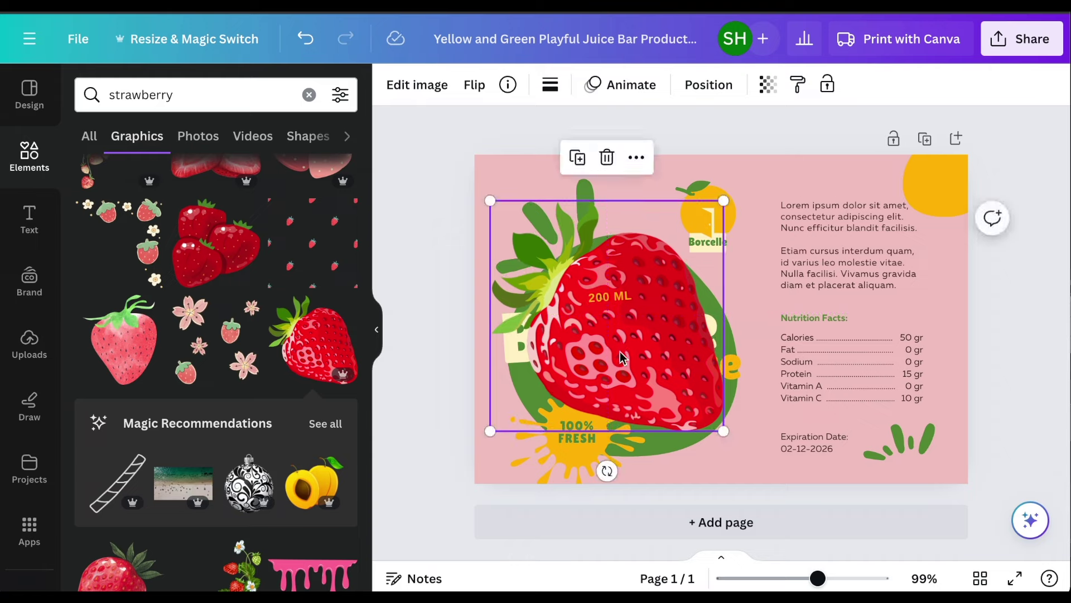
- Enlarge the strawberry graphic to about 3.16 × 3.12 in against the label's left edge and list the design's layers
left_click_drag(722, 430, 749, 457)
mouse_move(656, 373)
left_mouse_down()
mouse_move(634, 354)
mouse_move(639, 361)
left_mouse_up()
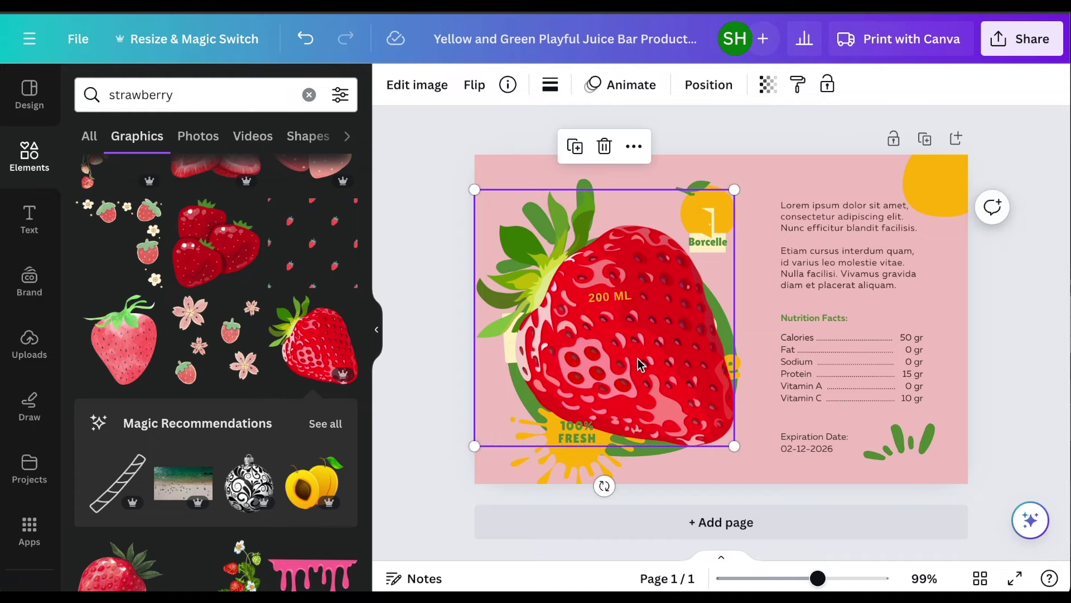
left_click(707, 85)
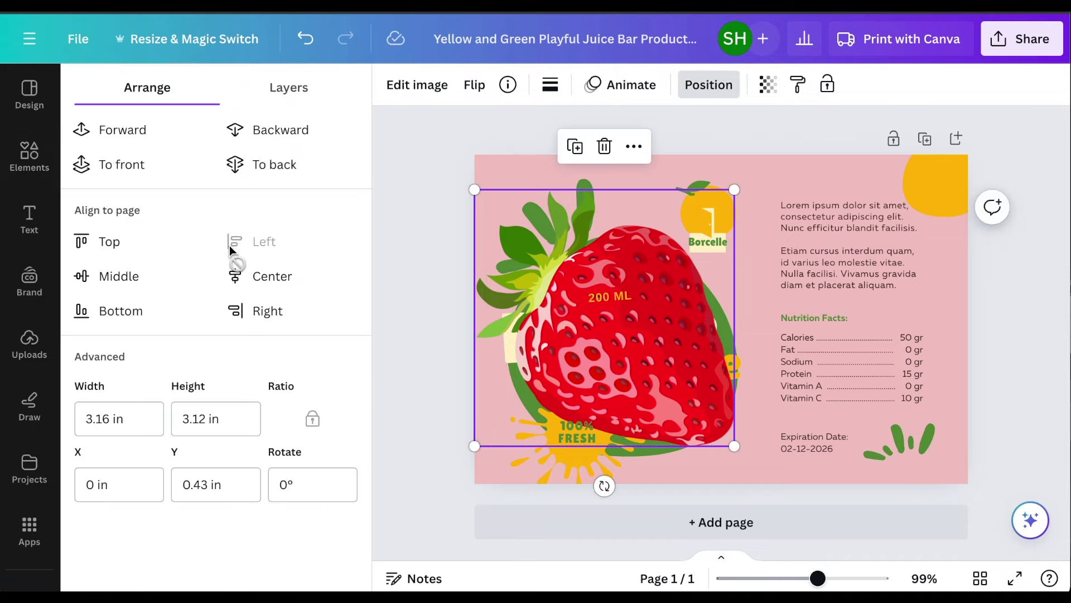
left_click(308, 94)
scroll(262, 266, "down", 6)
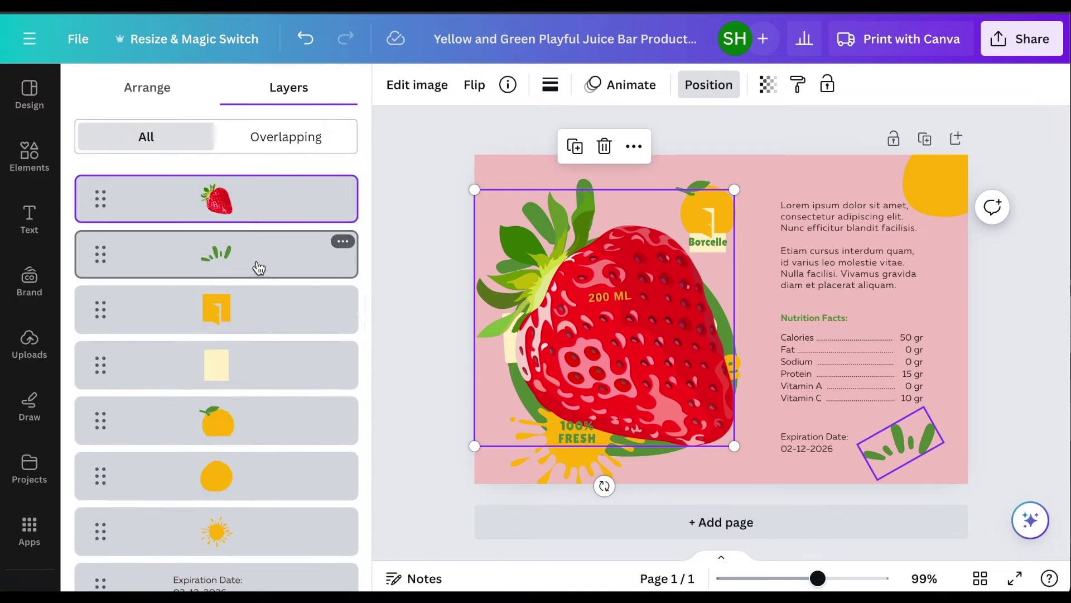
left_click(259, 268)
key("Delete")
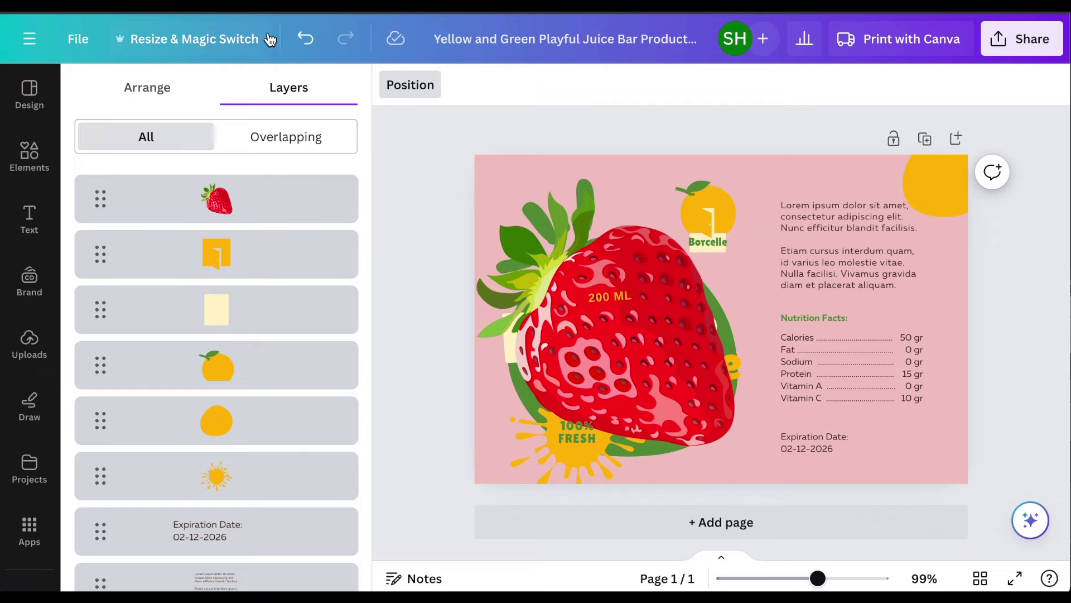
left_click(305, 39)
- Delete the green leaf strokes and large green blob behind the strawberry, and move the strawberry layer directly beneath the large Borcelle text
left_click(270, 205)
scroll(266, 308, "down", 6)
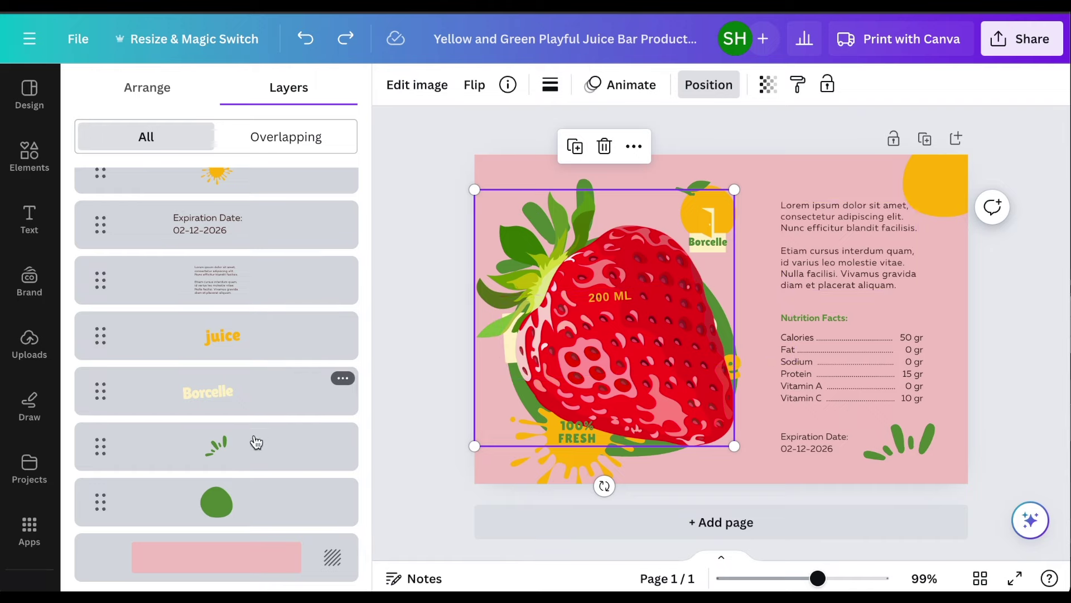
left_click(257, 455)
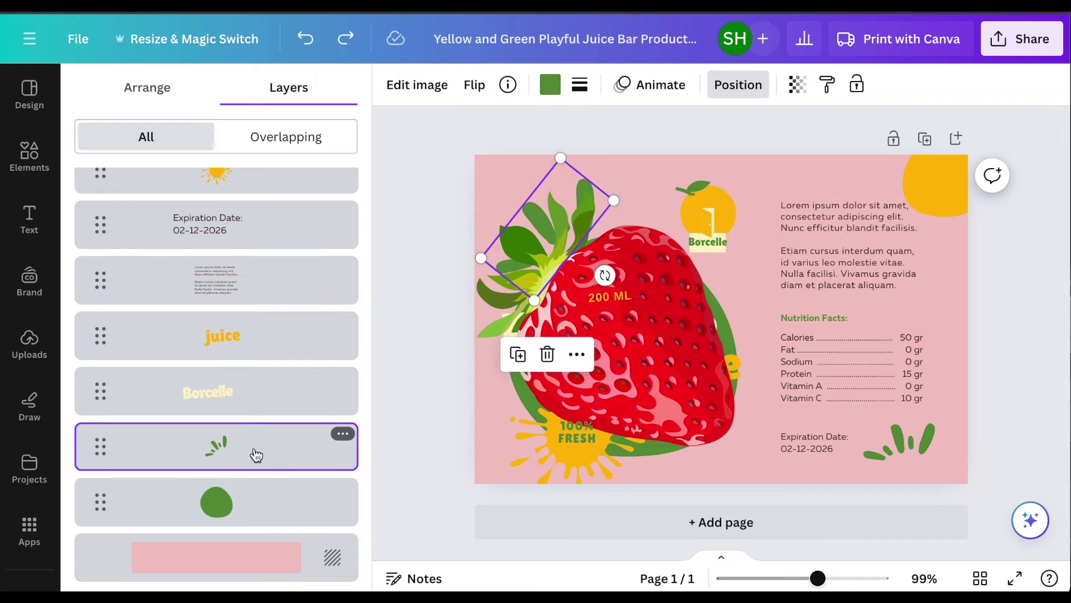
left_click(237, 515, "shift")
key("Delete")
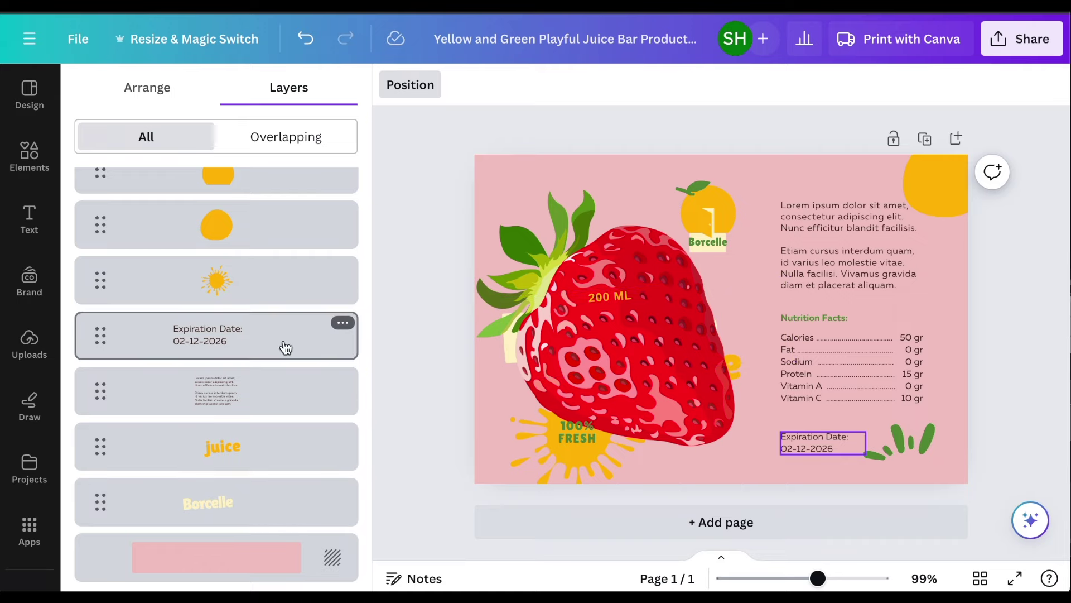
scroll(282, 346, "up", 8)
left_click_drag(279, 414, 279, 519)
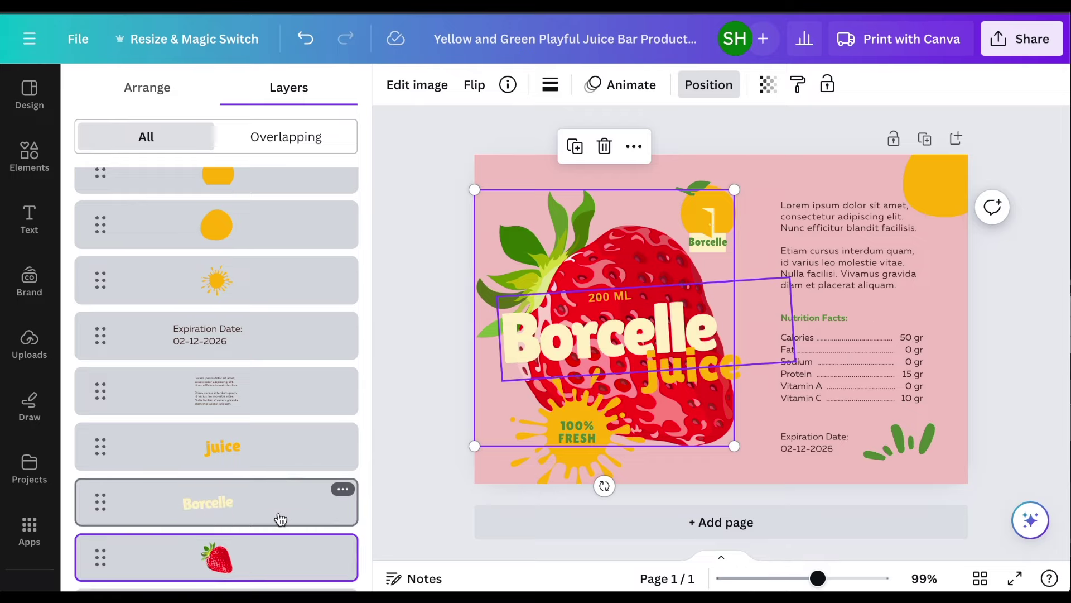
- Recolor the large Borcelle heading with the document's soft pink and scale it down to size 56.5 over the strawberry
left_click(574, 346)
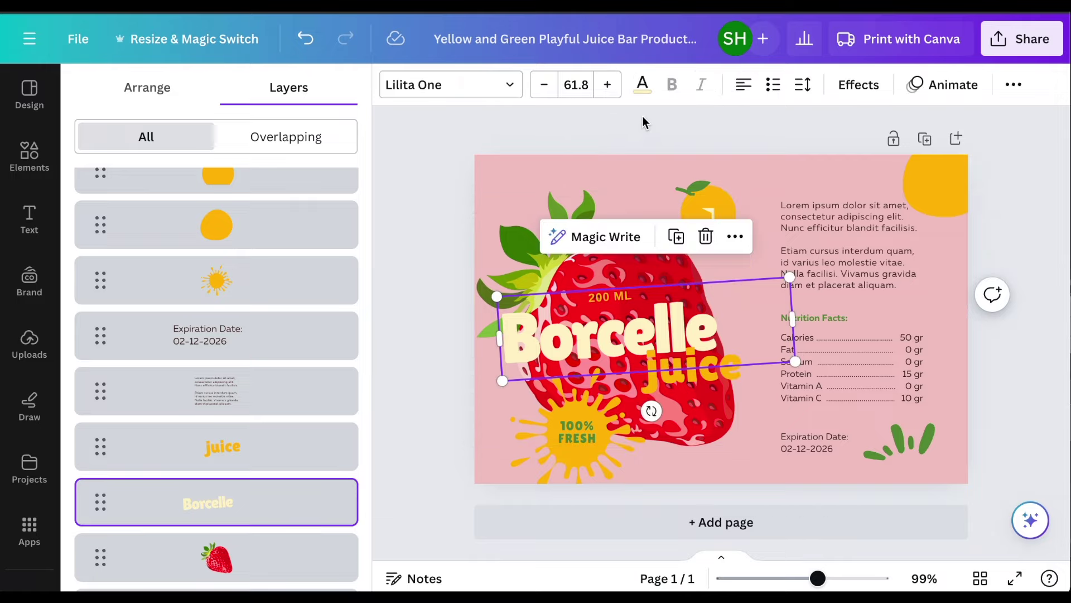
left_click(640, 97)
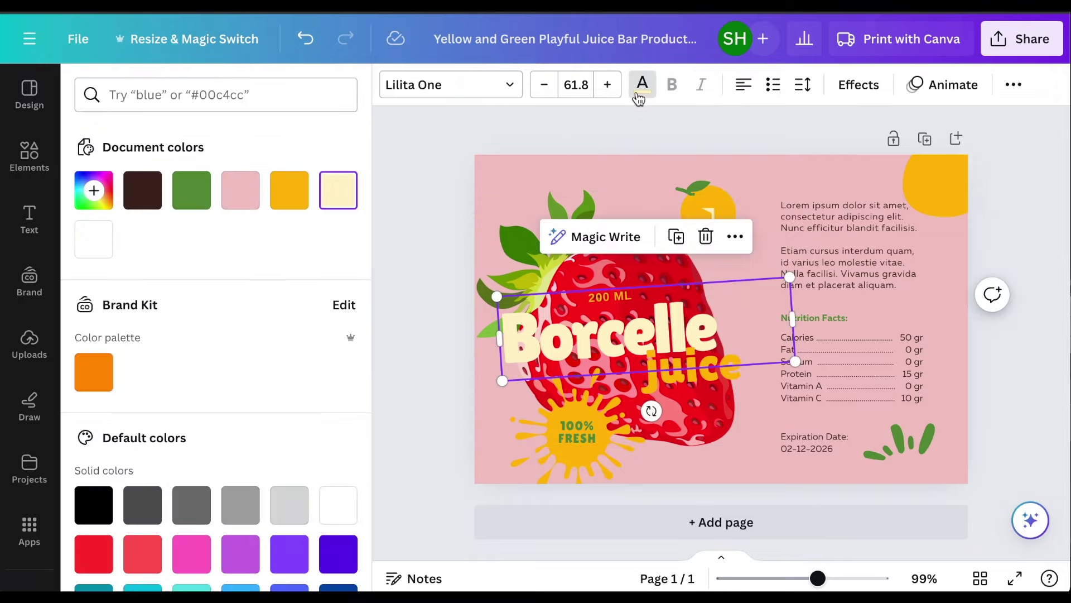
left_click(242, 194)
left_click_drag(609, 334, 620, 338)
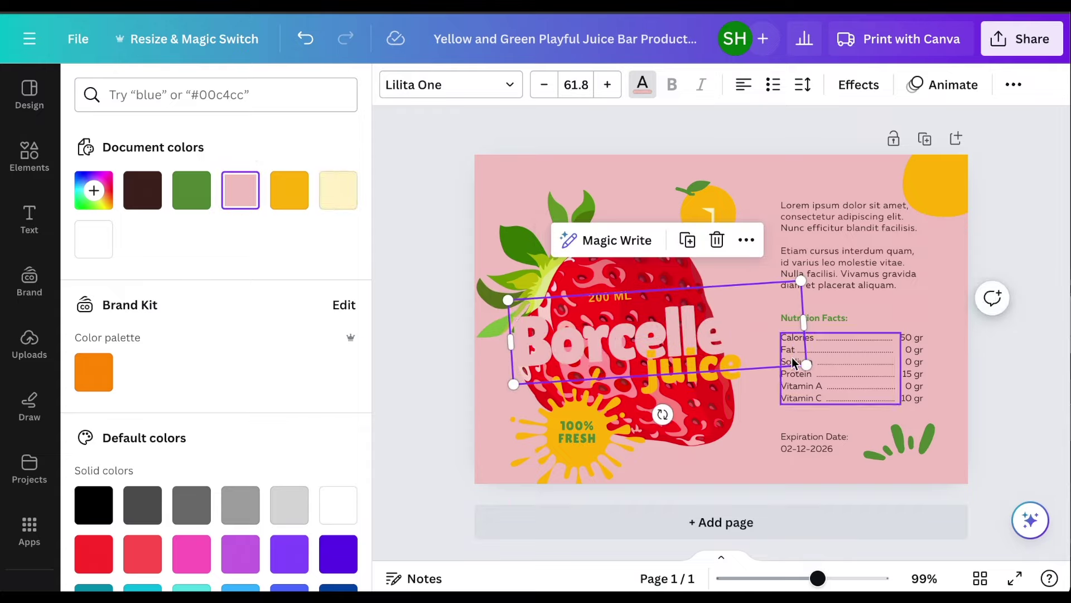
left_click_drag(809, 365, 779, 360)
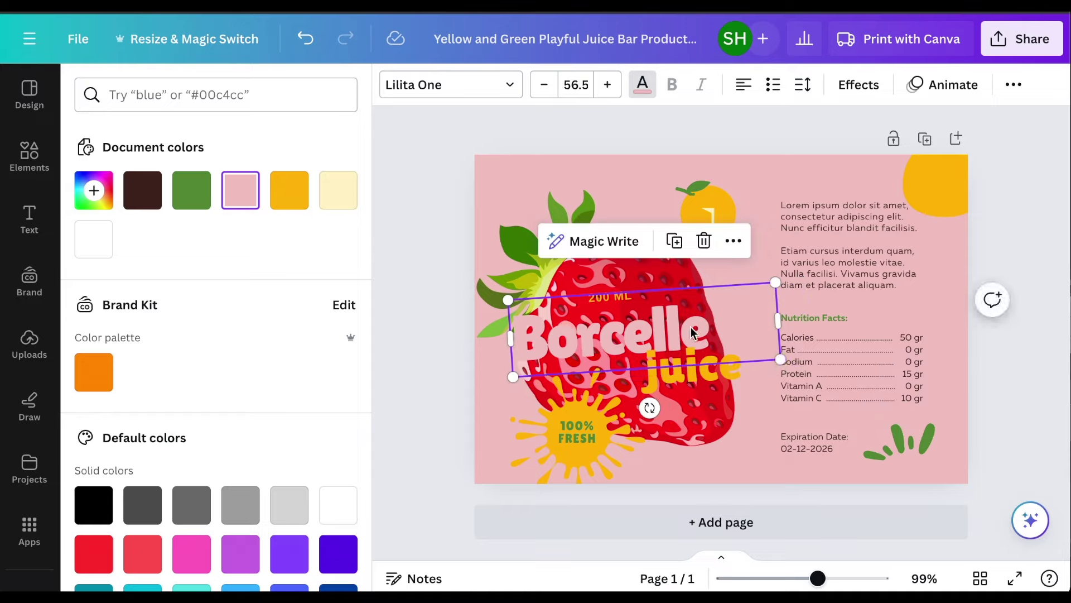
left_click_drag(667, 333, 678, 329)
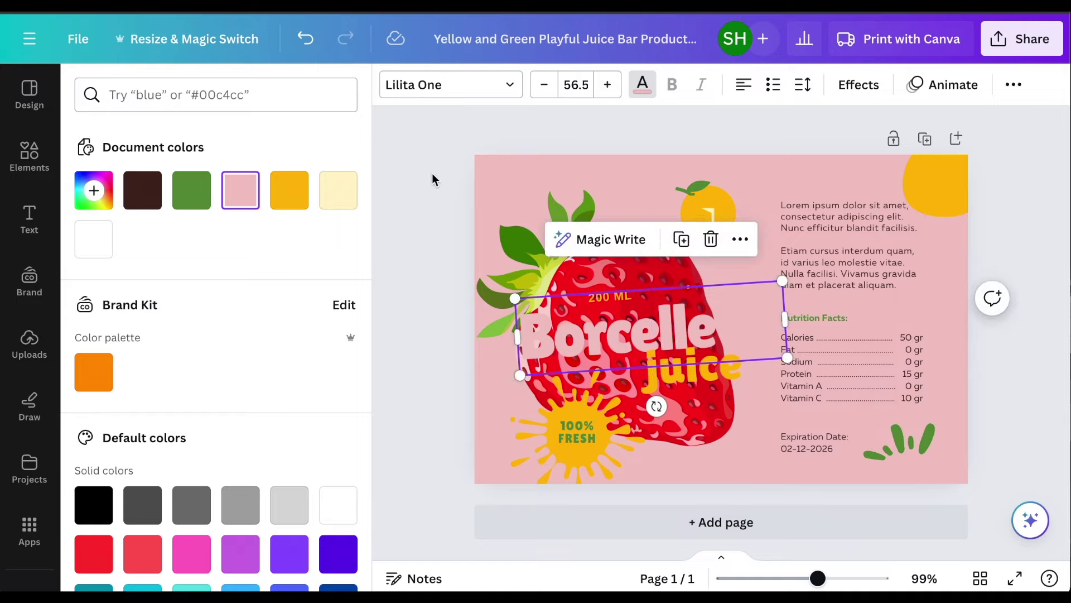
- Lighten the label's background to the solid pale pink #F8E9E9
left_click(497, 177)
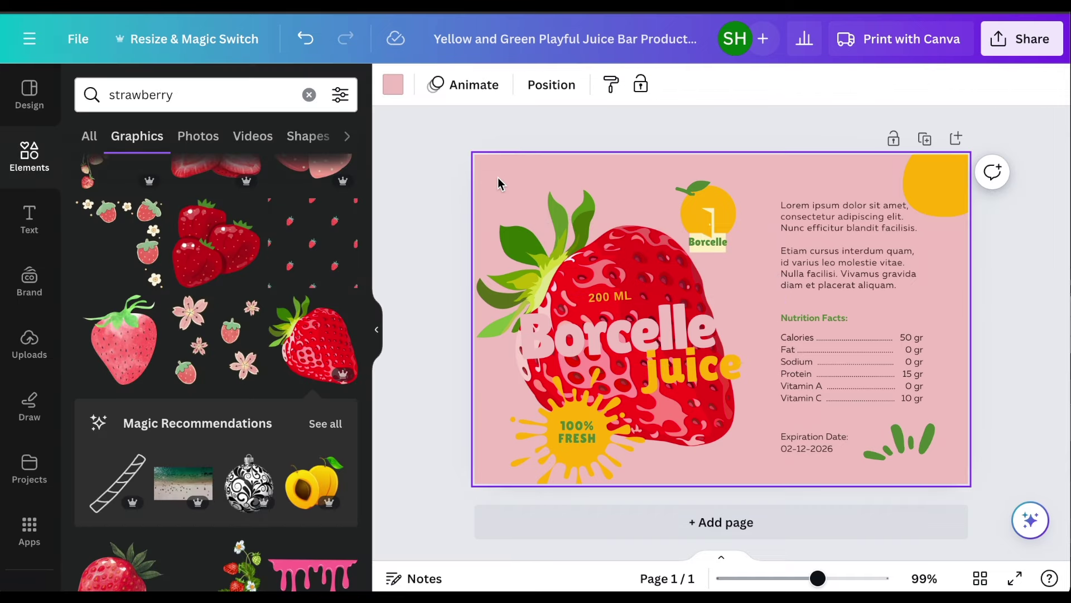
left_click(393, 84)
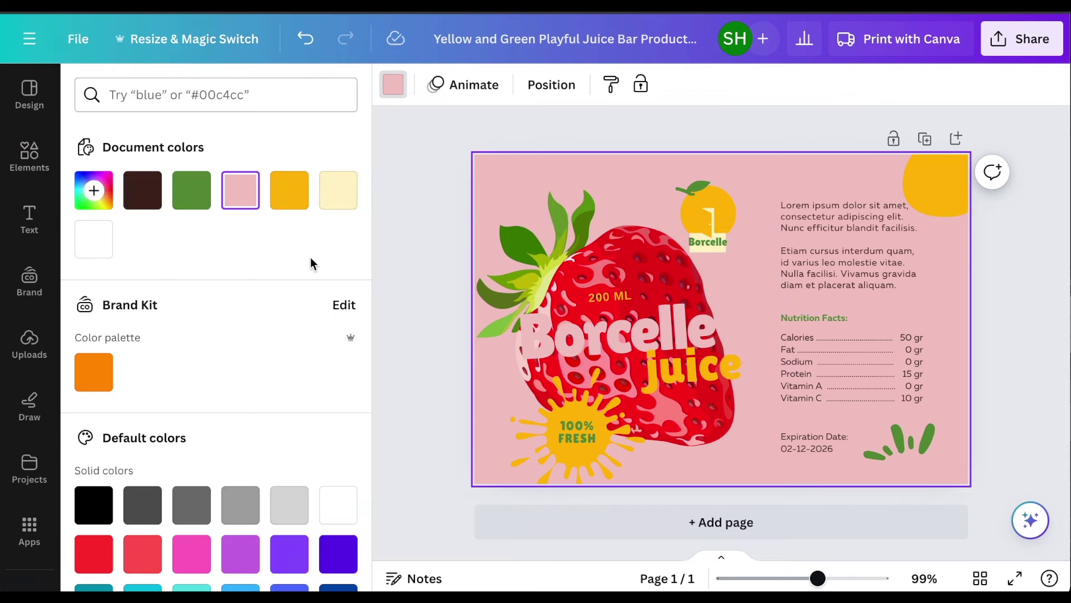
left_click(240, 190)
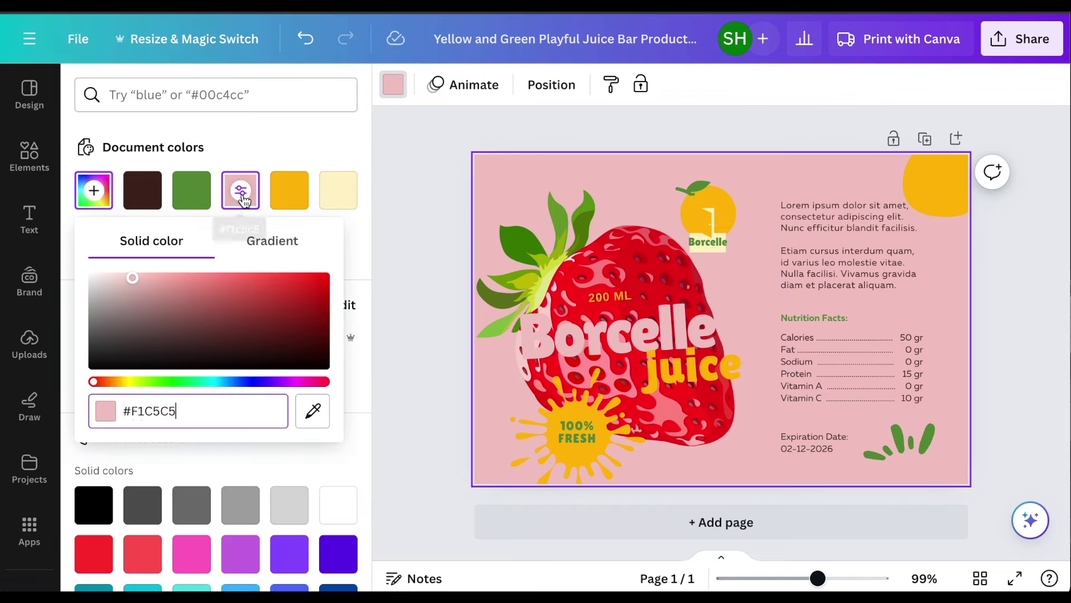
left_click(129, 278)
left_click_drag(129, 277, 104, 278)
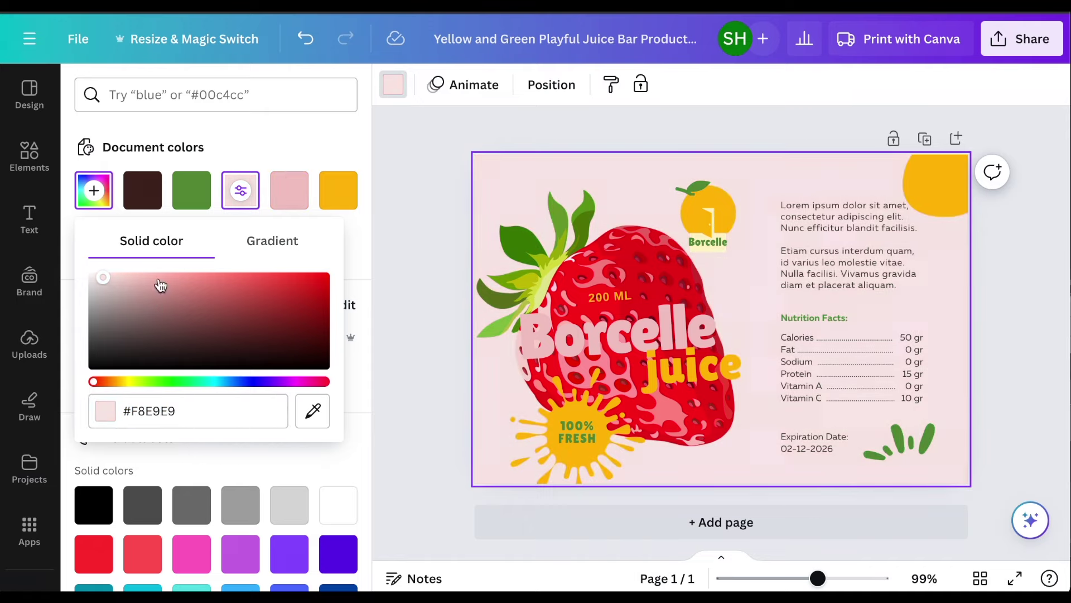
- Recolor the large Borcelle heading with the background's pale pink, nudged slightly on the strawberry, and the juice text with the document's green
left_click(574, 353)
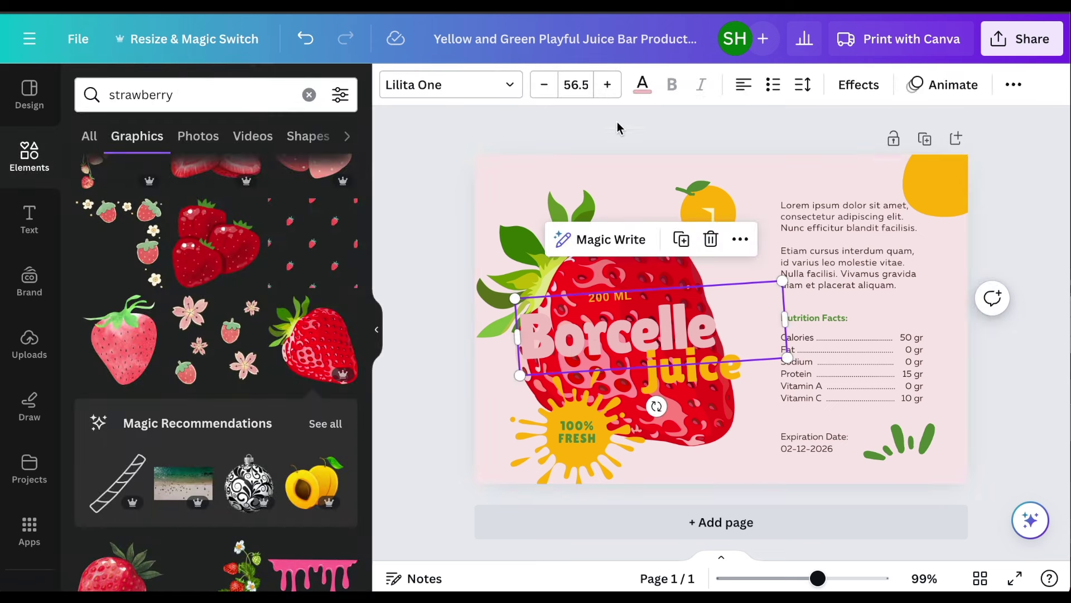
left_click(642, 87)
left_click(289, 190)
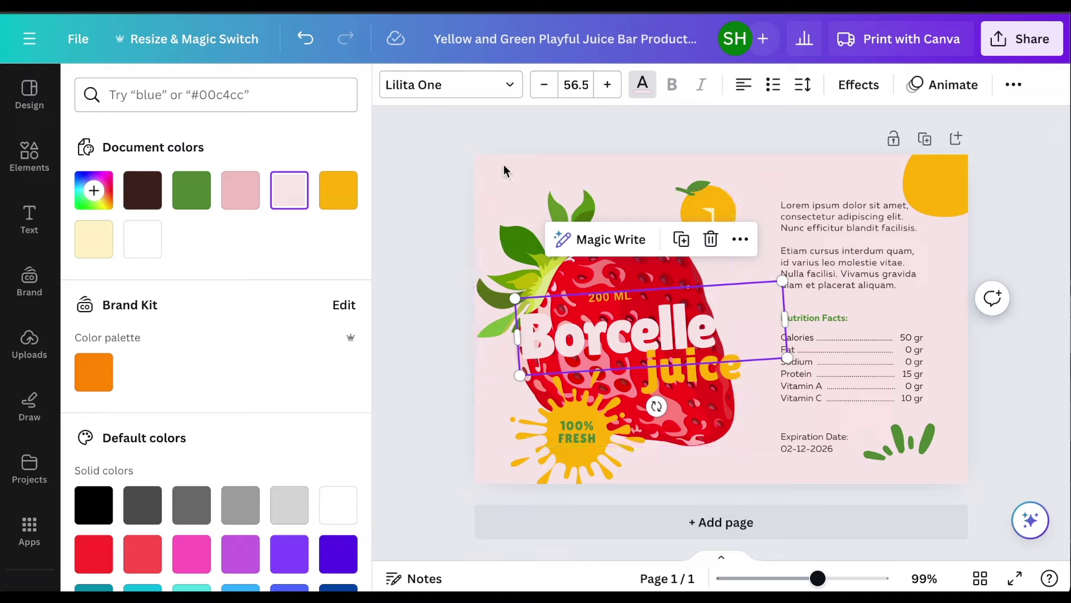
left_click_drag(599, 346, 603, 341)
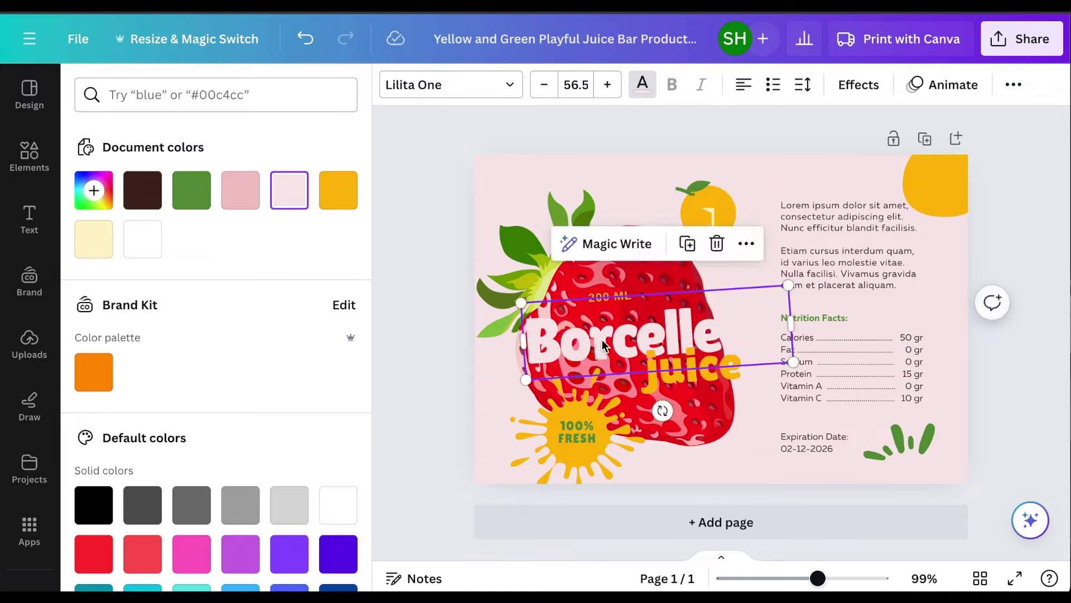
left_click(668, 385)
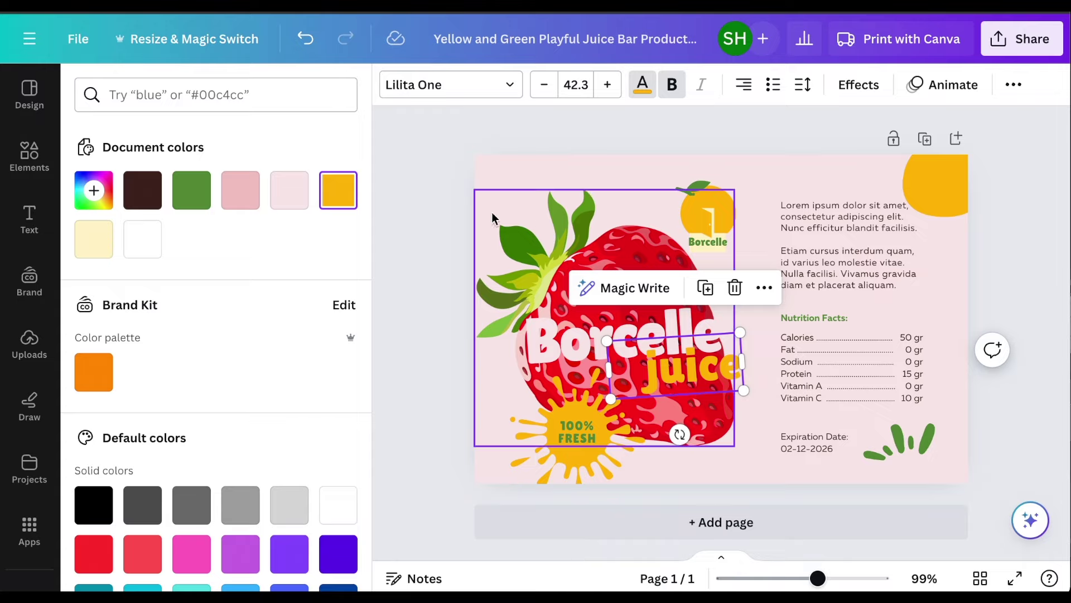
left_click(196, 188)
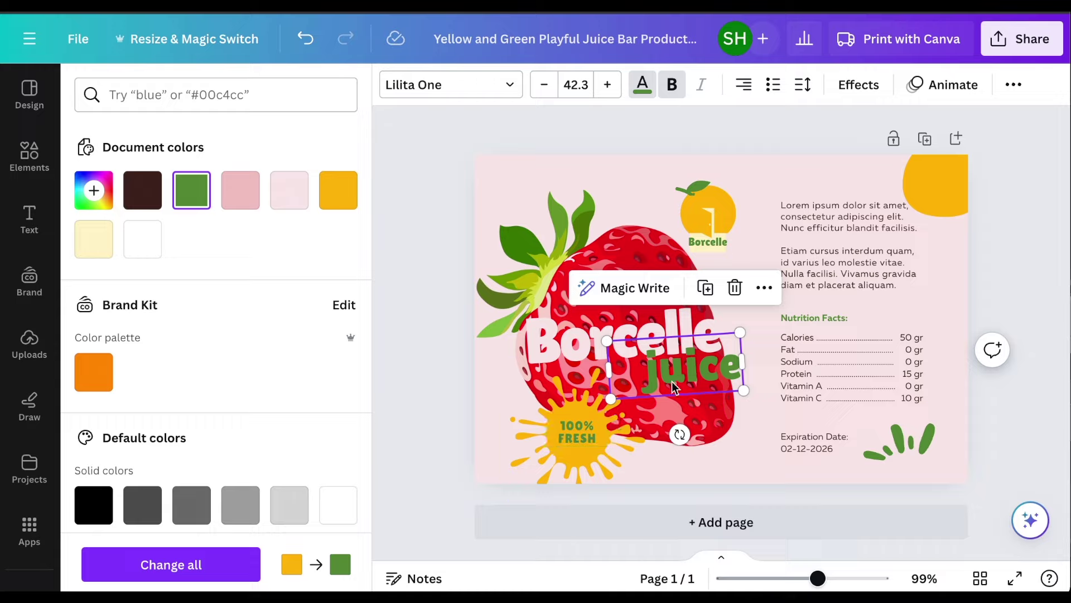
- Remove the orange fruit graphic behind the small logo and nudge the yellow door icon slightly upward
left_click(711, 197)
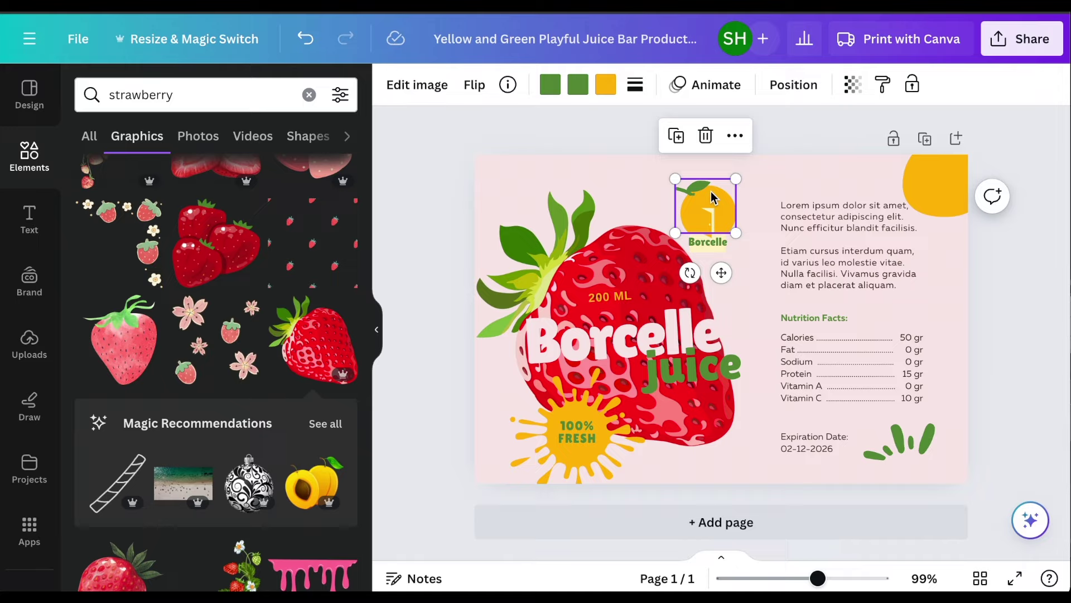
left_click_drag(711, 197, 709, 215)
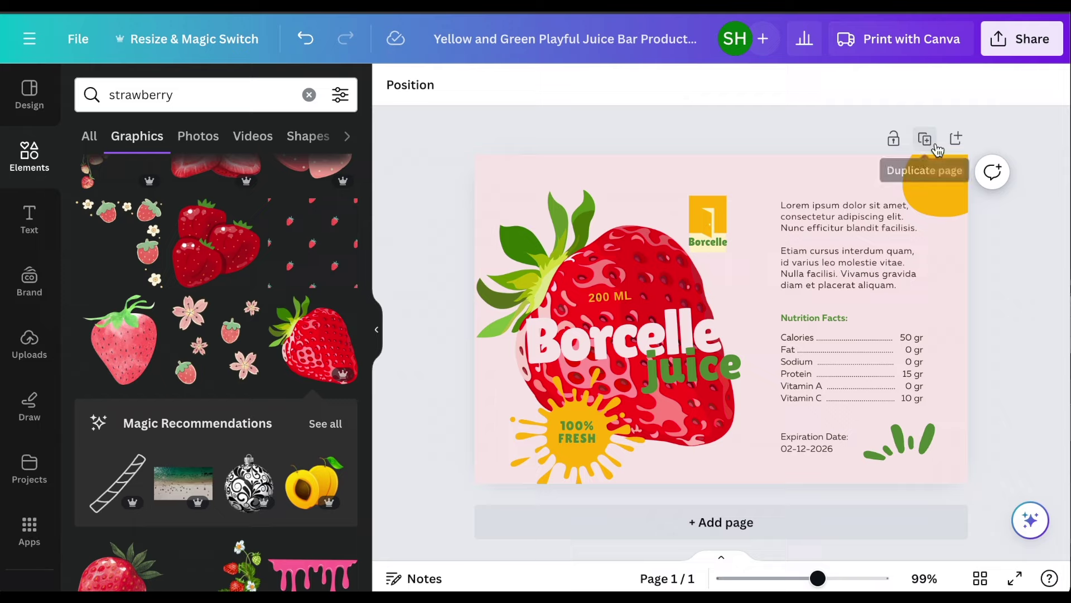
left_click(714, 219)
mouse_move(714, 219)
left_mouse_down()
mouse_move(711, 186)
mouse_move(714, 212)
left_mouse_up()
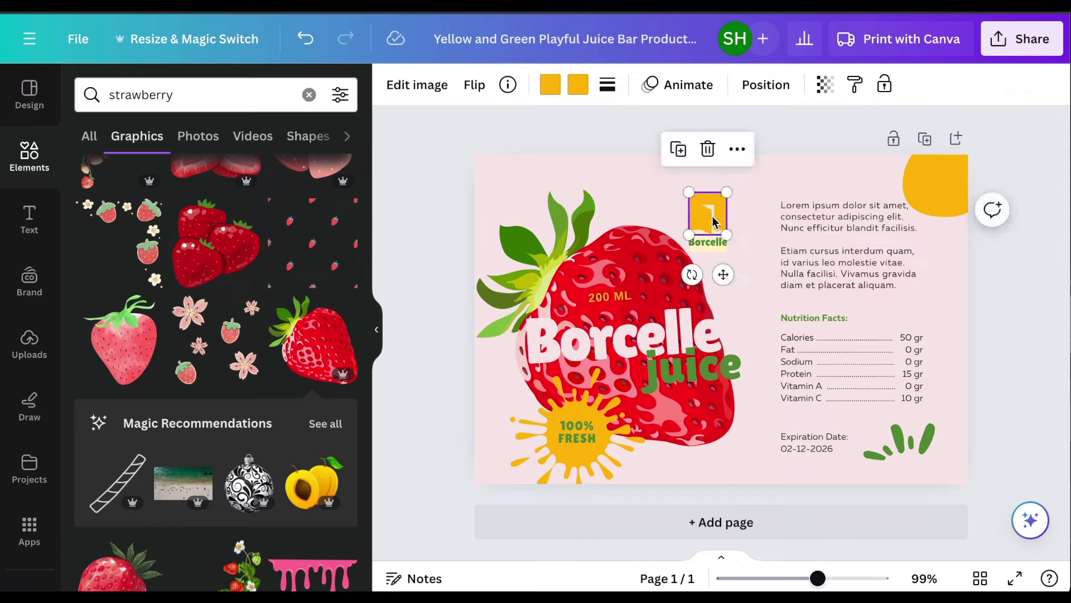
left_click(710, 241, "shift")
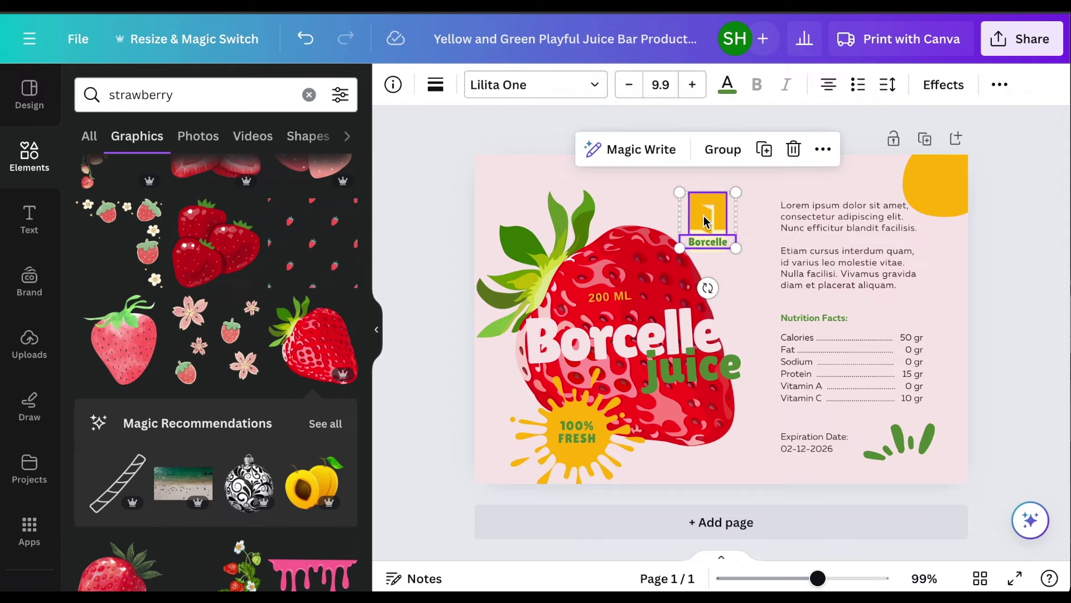
left_click(756, 281)
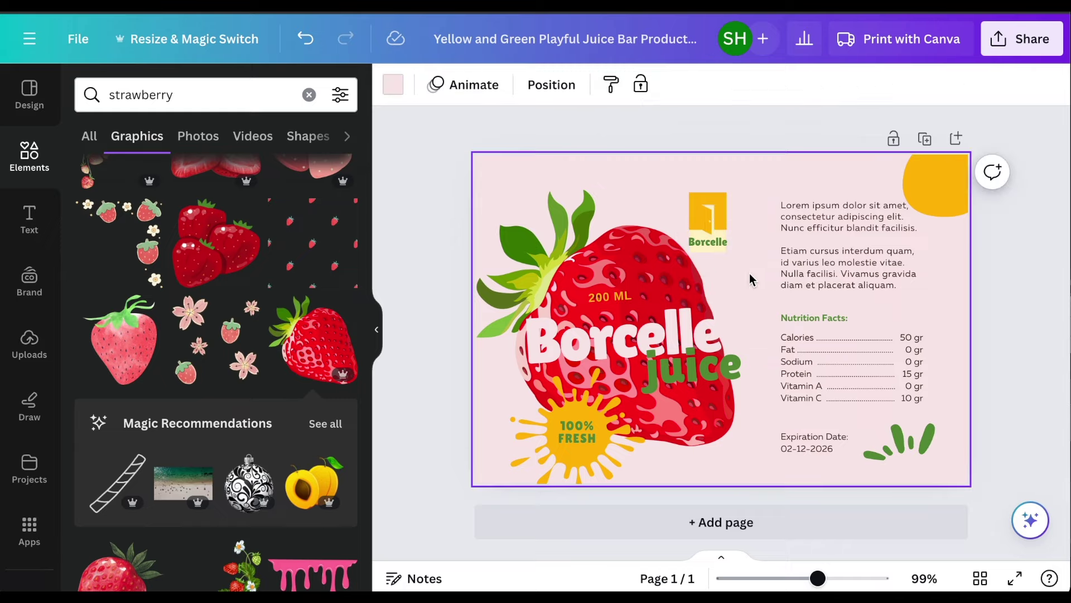
- Replace the small Borcelle logo text with HWC FRESH and widen its text box to fit on one line
left_click(708, 242)
left_click(709, 243)
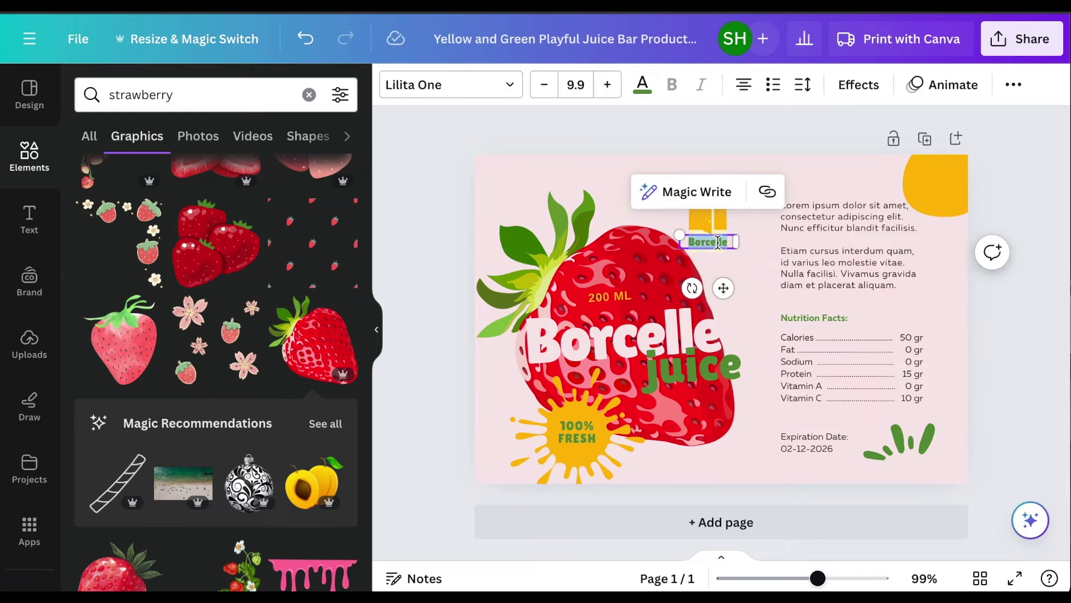
type("HWC")
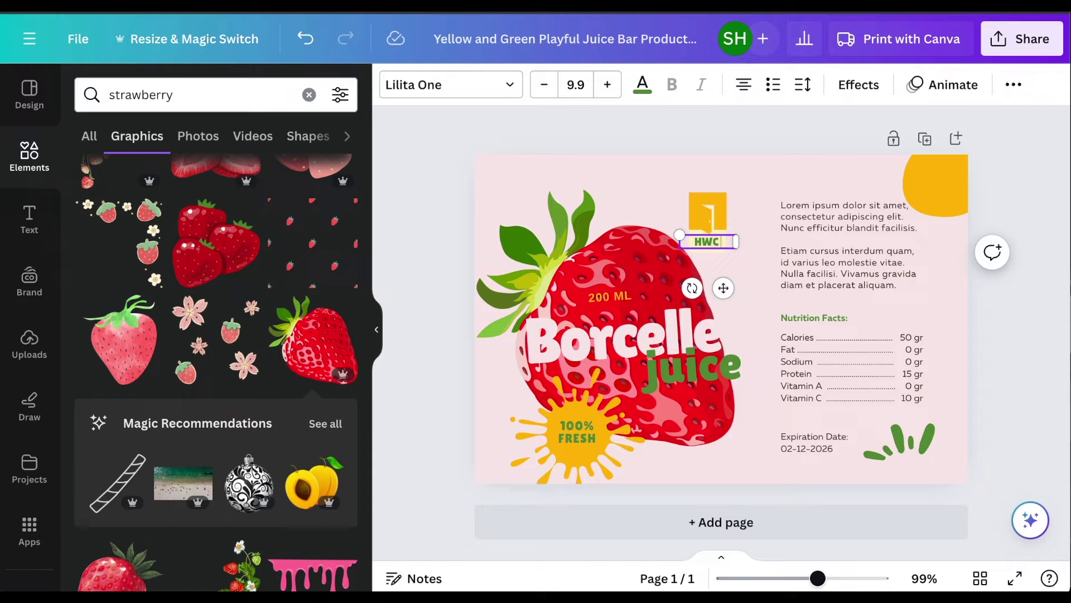
type(" HEALTH")
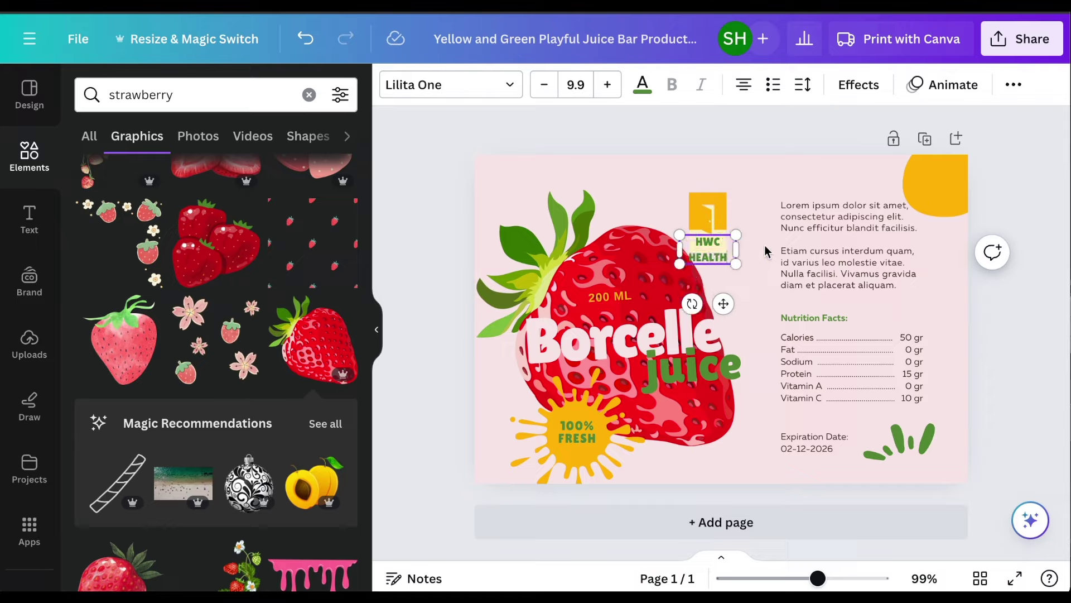
left_click_drag(737, 250, 753, 249)
double_click(745, 243)
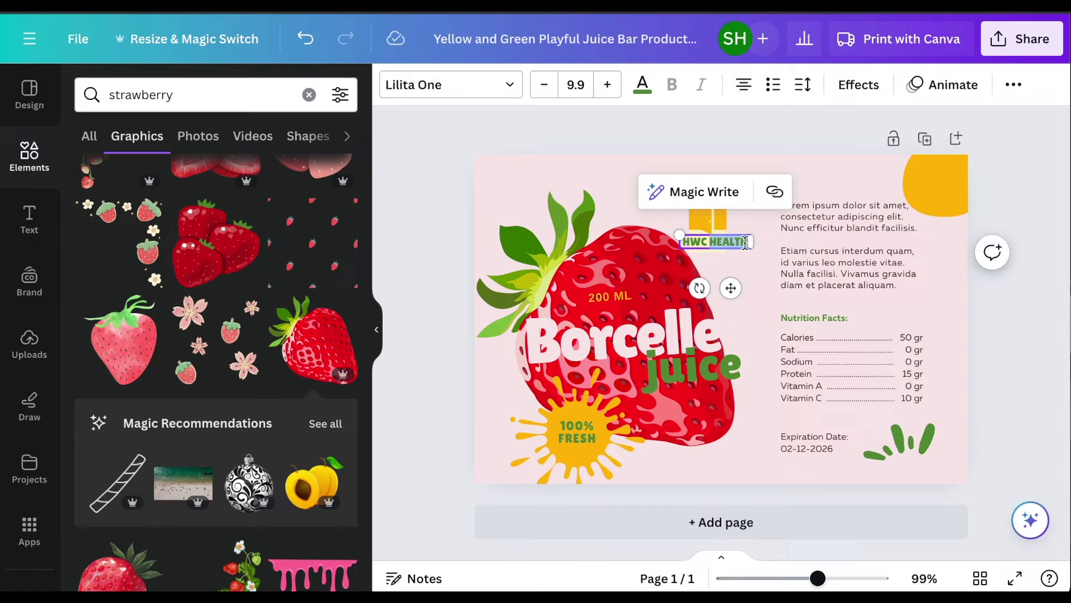
type("FREA")
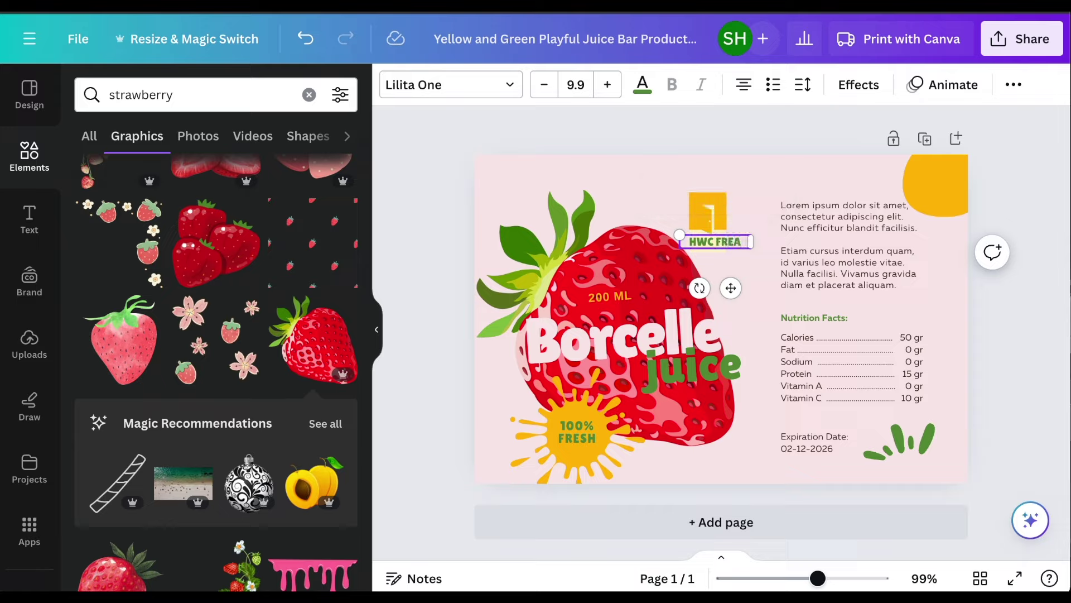
key("BackSpace")
type("SH")
- Replace the large Borcelle heading with Stawberry, shrink it to about font size 40.2, and shift it slightly lower on the strawberry
double_click(607, 336)
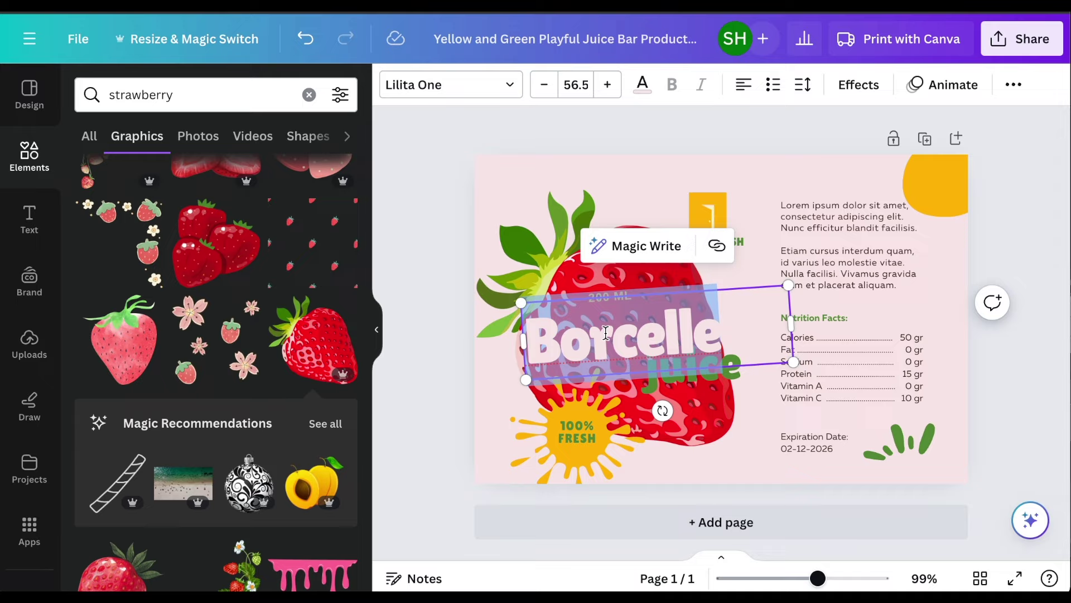
type("S")
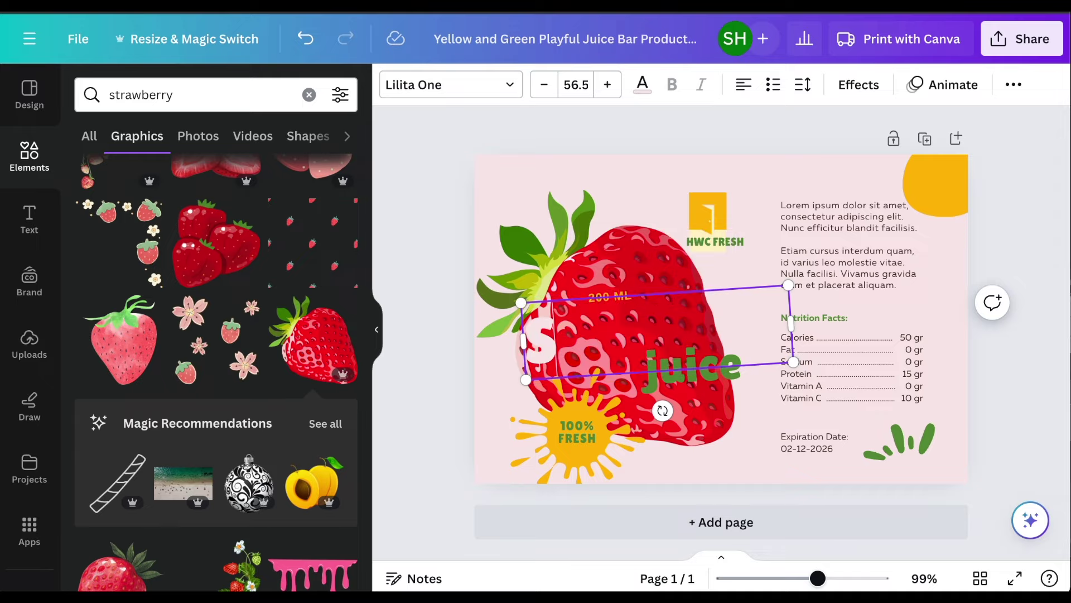
type("ta")
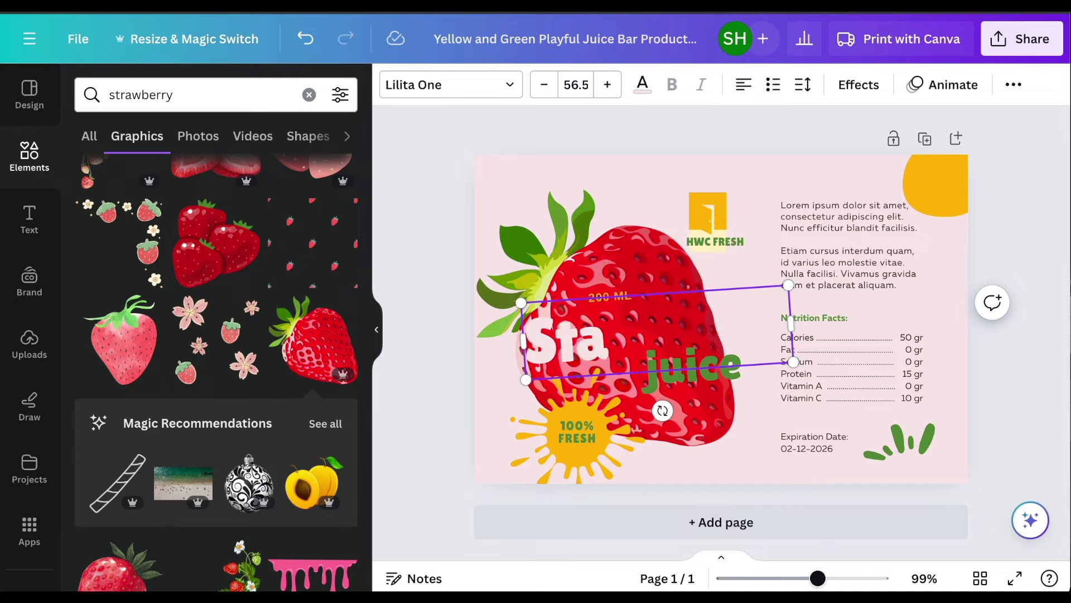
type("wber")
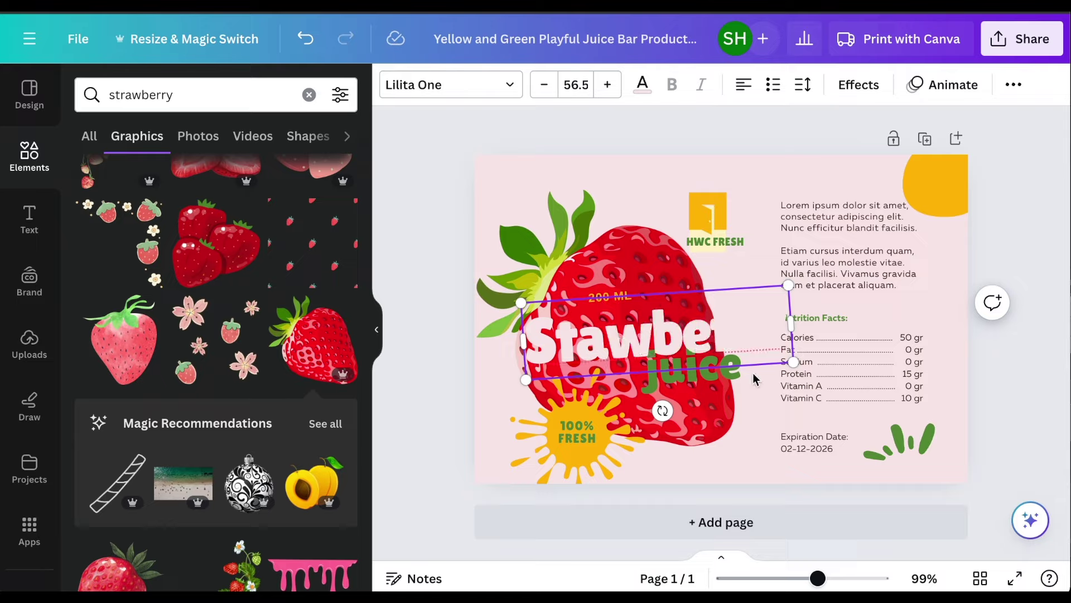
left_click_drag(792, 363, 716, 349)
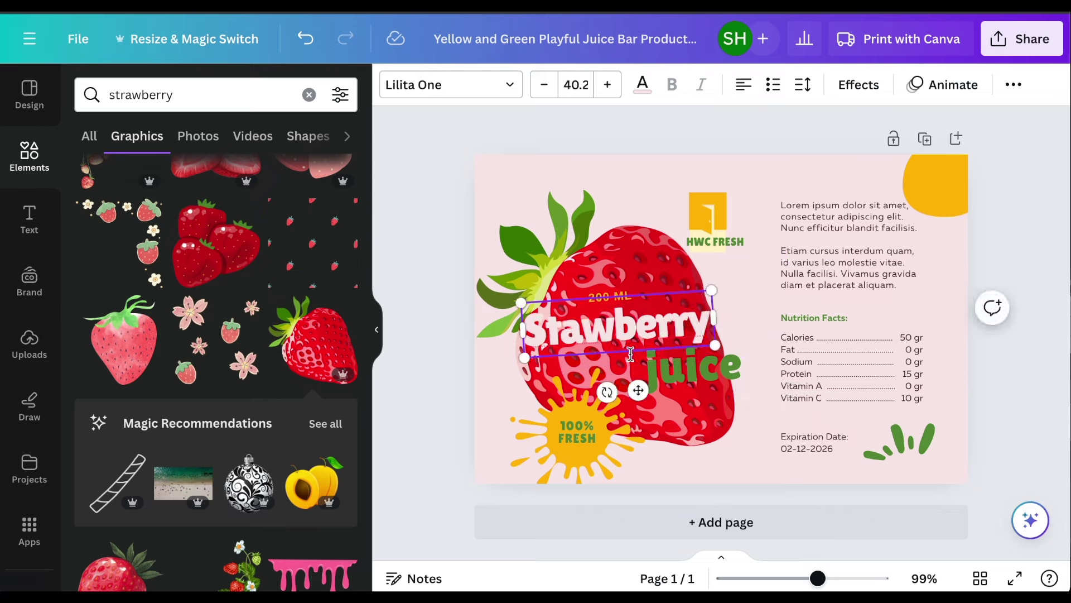
left_click_drag(638, 391, 644, 402)
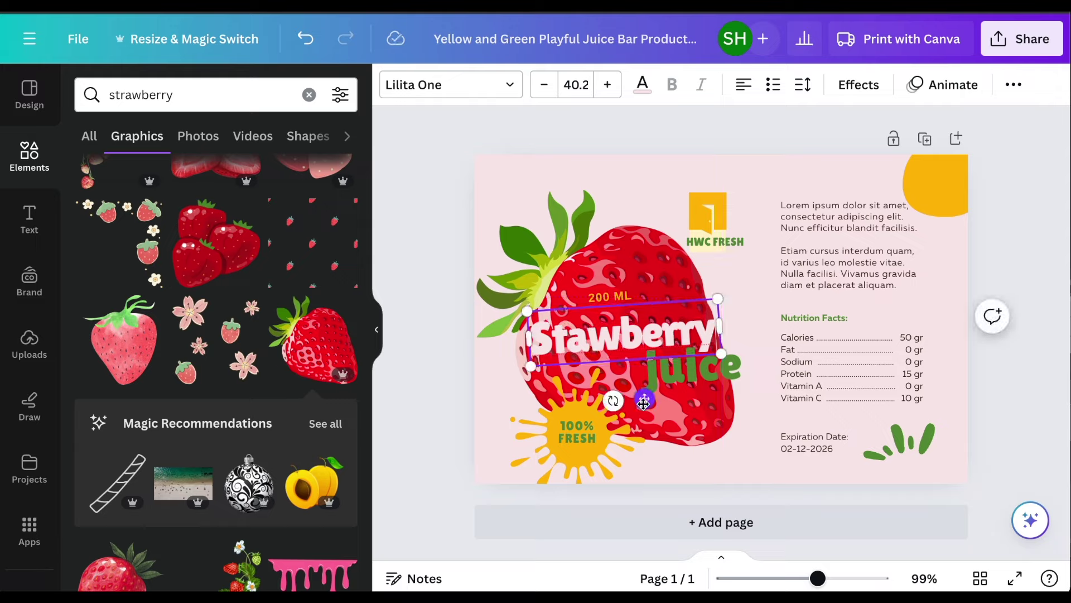
- Recolor the outer part of the door icon with the red #EA0415 sampled from the strawberry
left_click(706, 211)
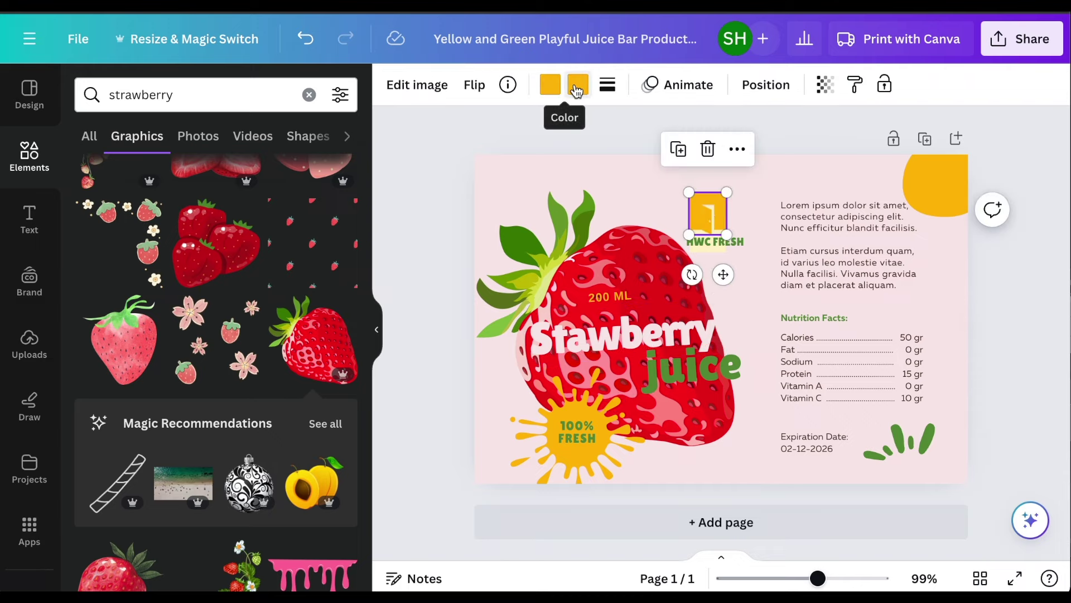
left_click(578, 88)
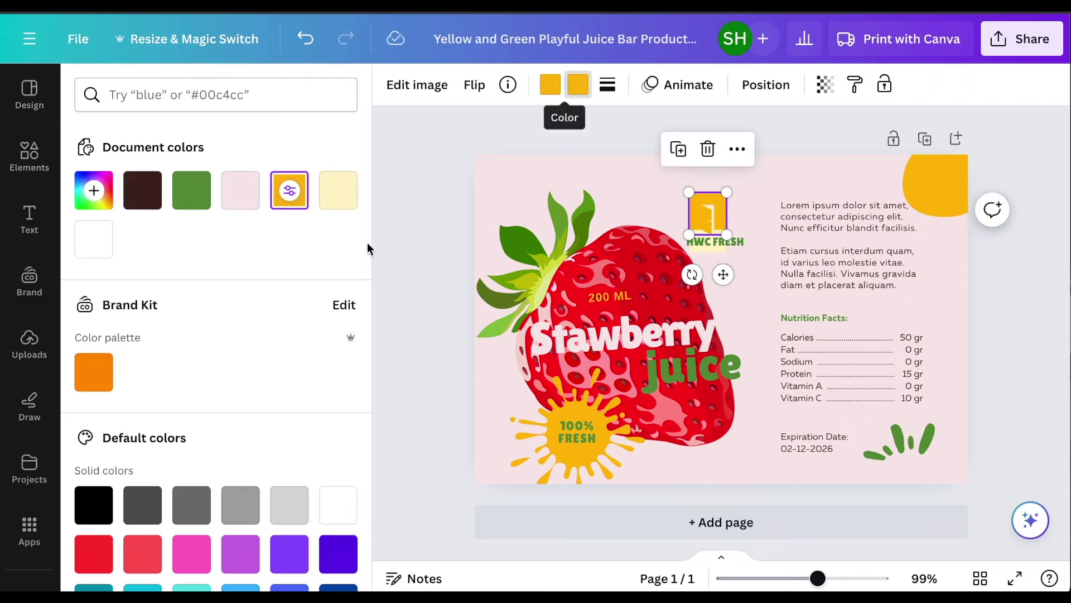
scroll(305, 318, "down", 3)
scroll(304, 318, "up", 3)
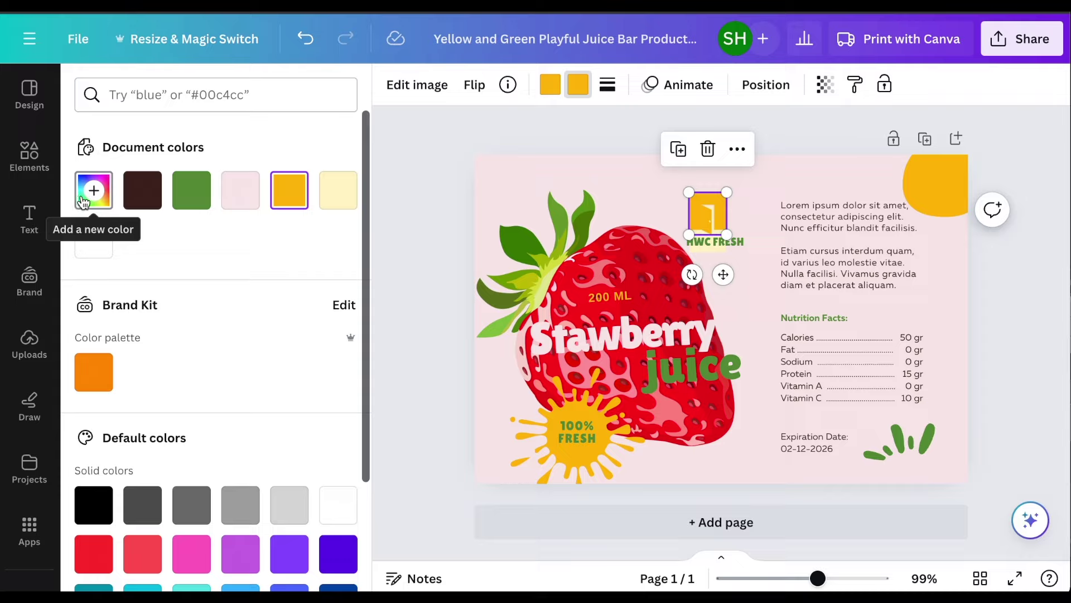
left_click(338, 200)
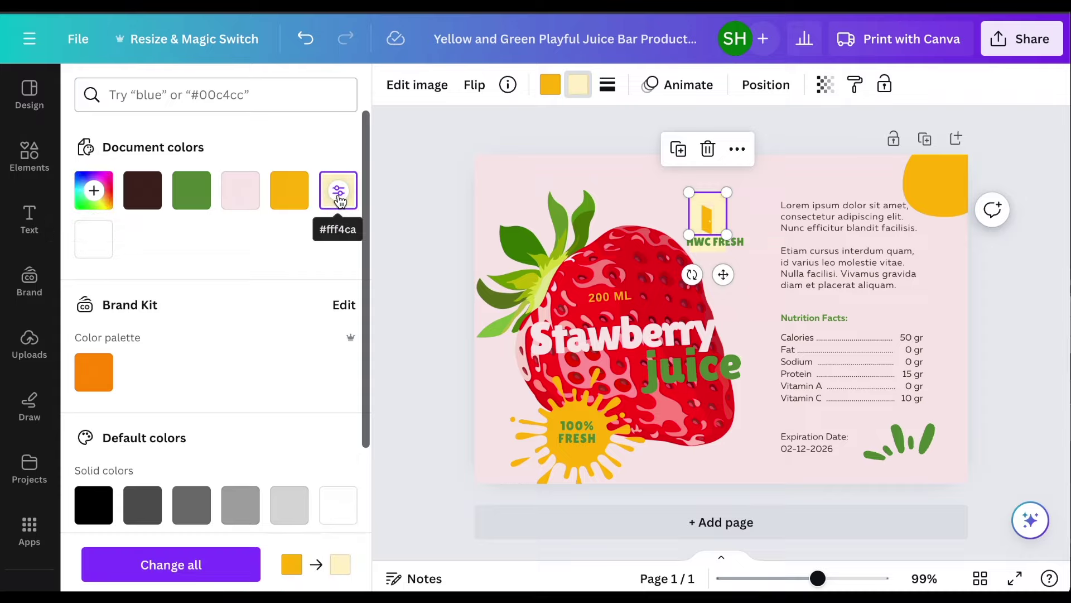
left_click(93, 195)
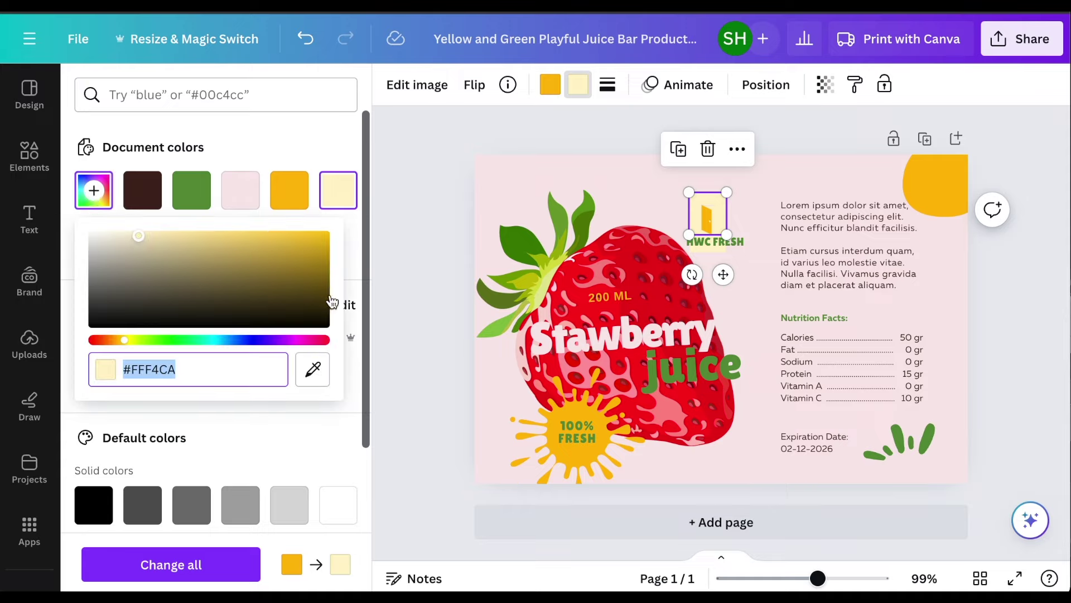
left_click(313, 382)
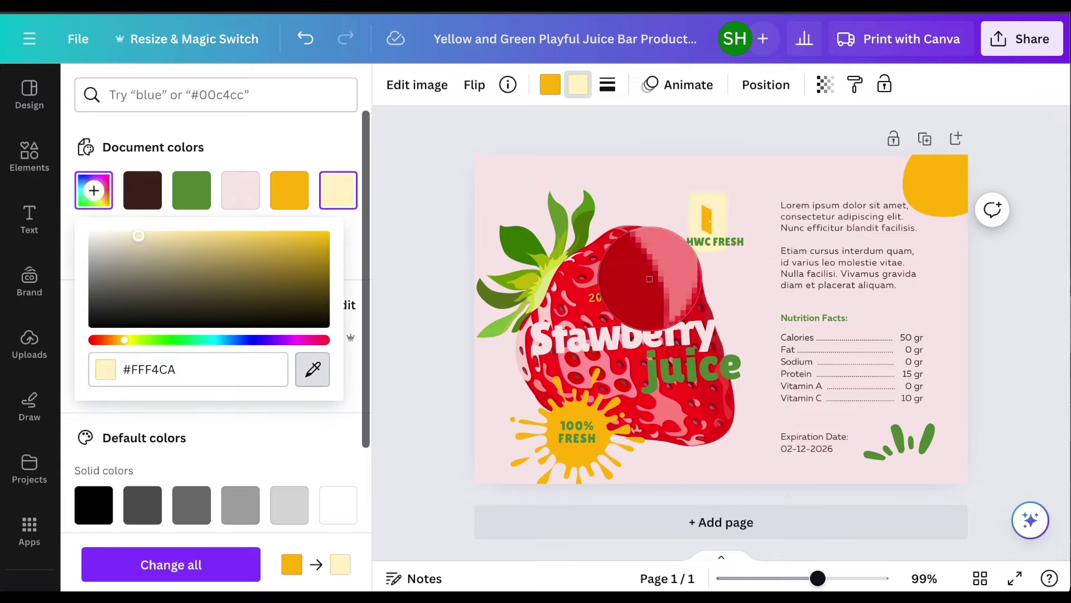
left_click(655, 270)
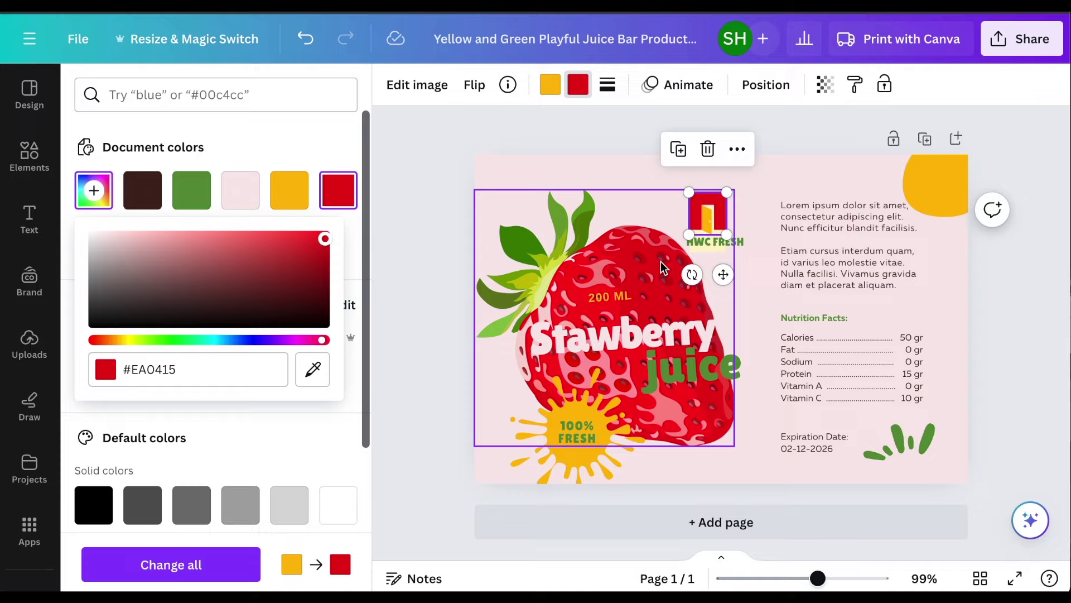
- Recolor the yellow corner blob with the red #EA0415 and apply the same yellow-to-red change to all matching elements in the design
left_click(943, 186)
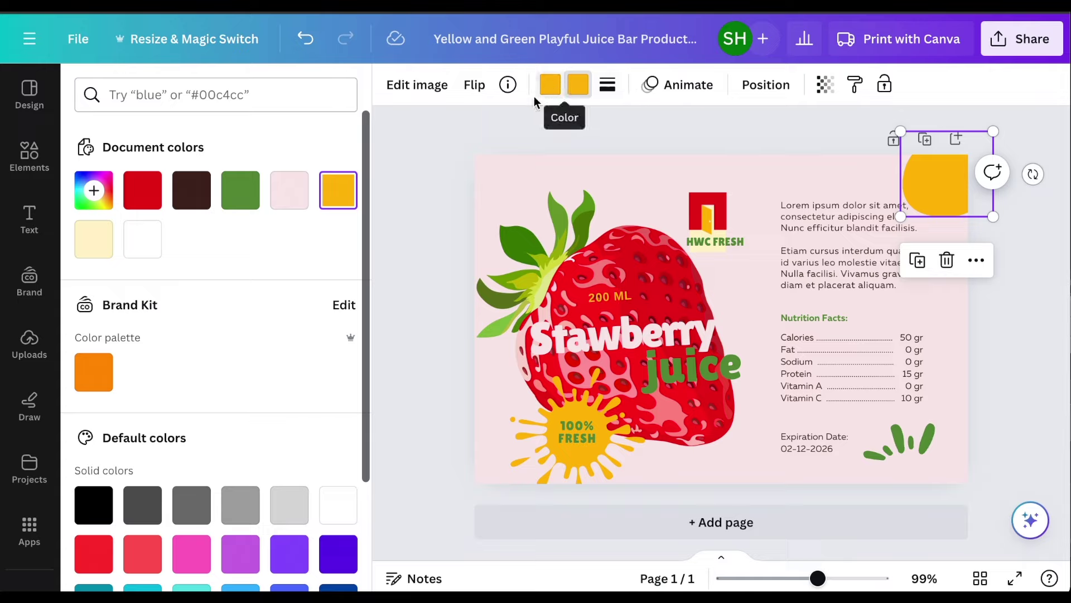
left_click(144, 190)
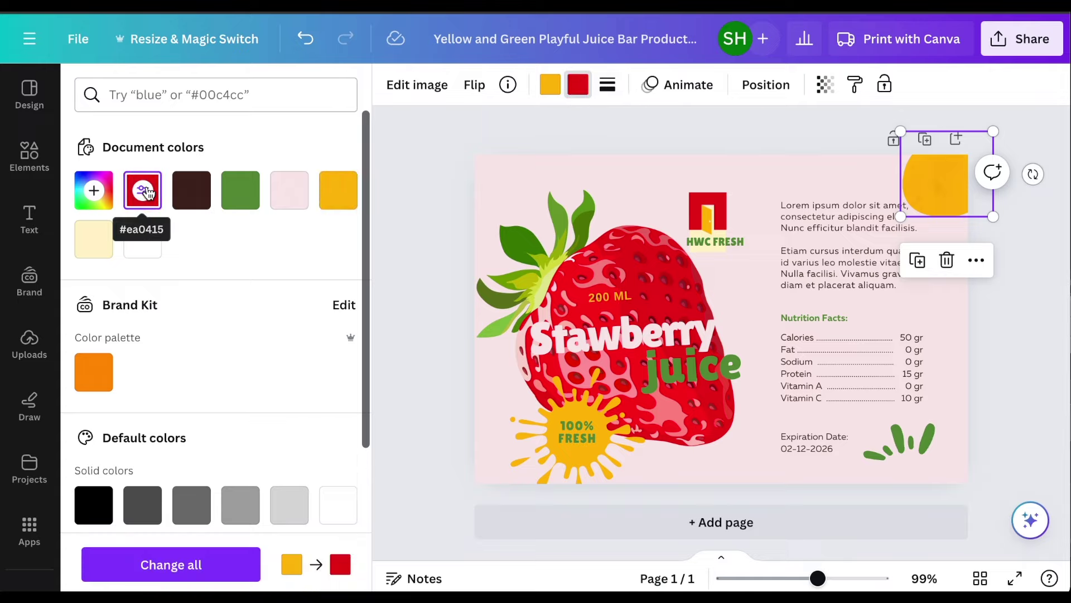
left_click(212, 573)
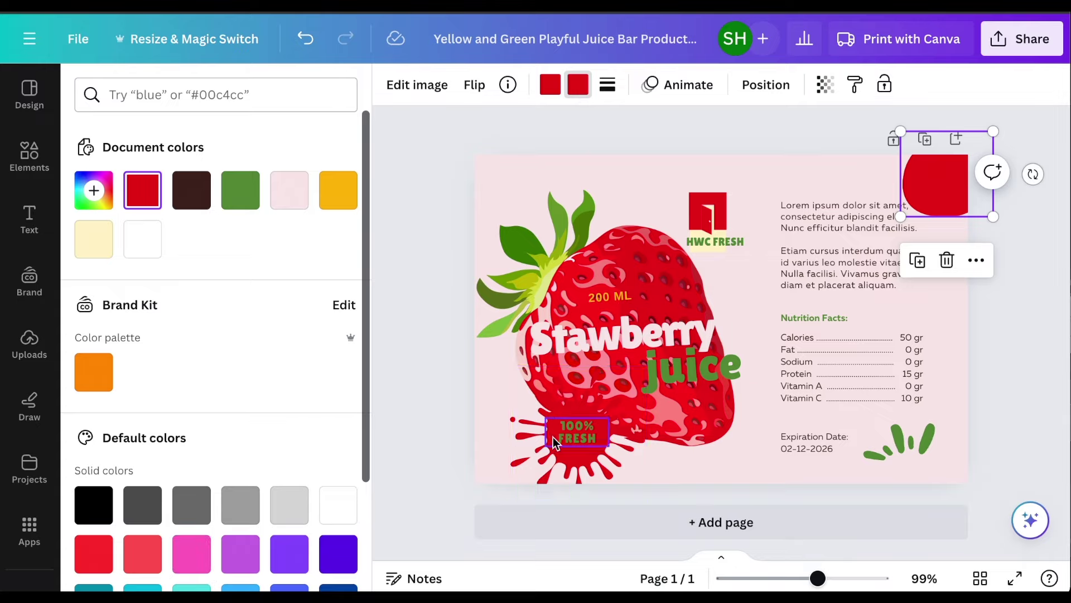
- Recolor the splash badge with the document green #5C913B and its 100% FRESH text with the red #EA0415
left_click(520, 452)
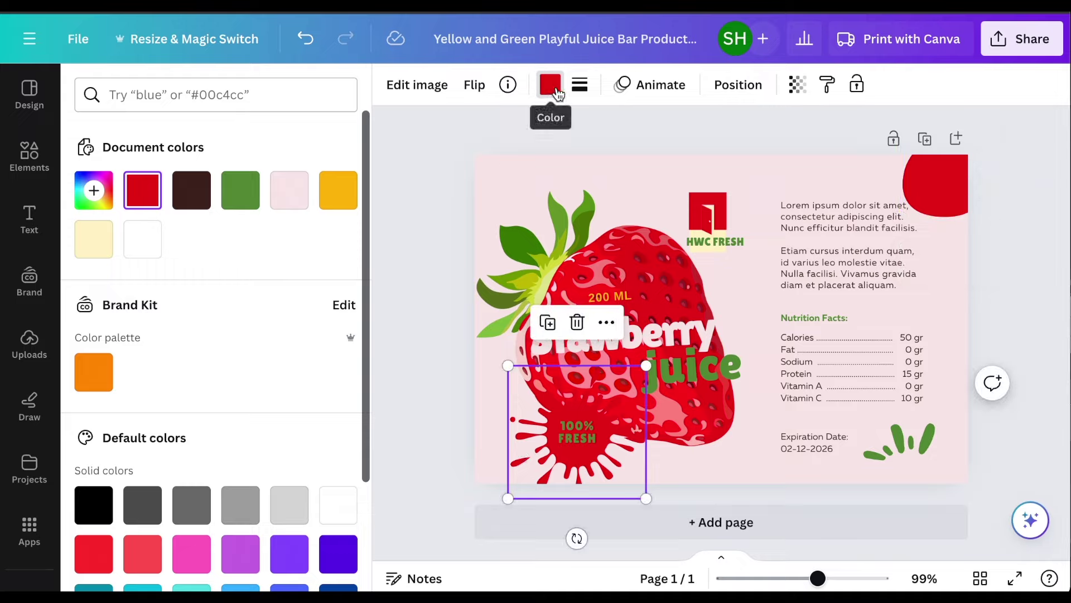
left_click(236, 196)
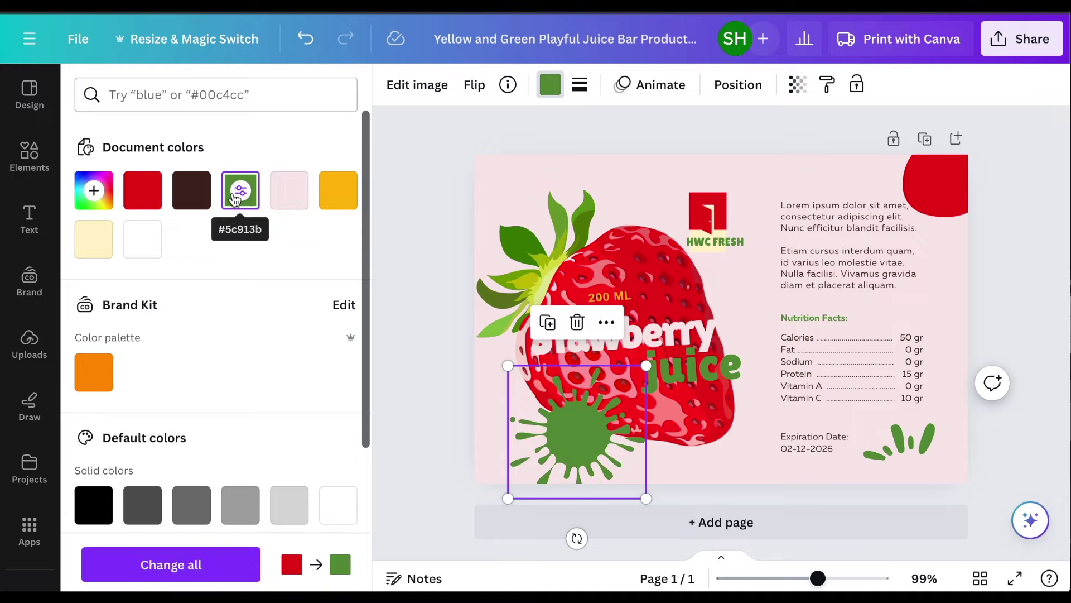
left_click(584, 438)
left_click(642, 85)
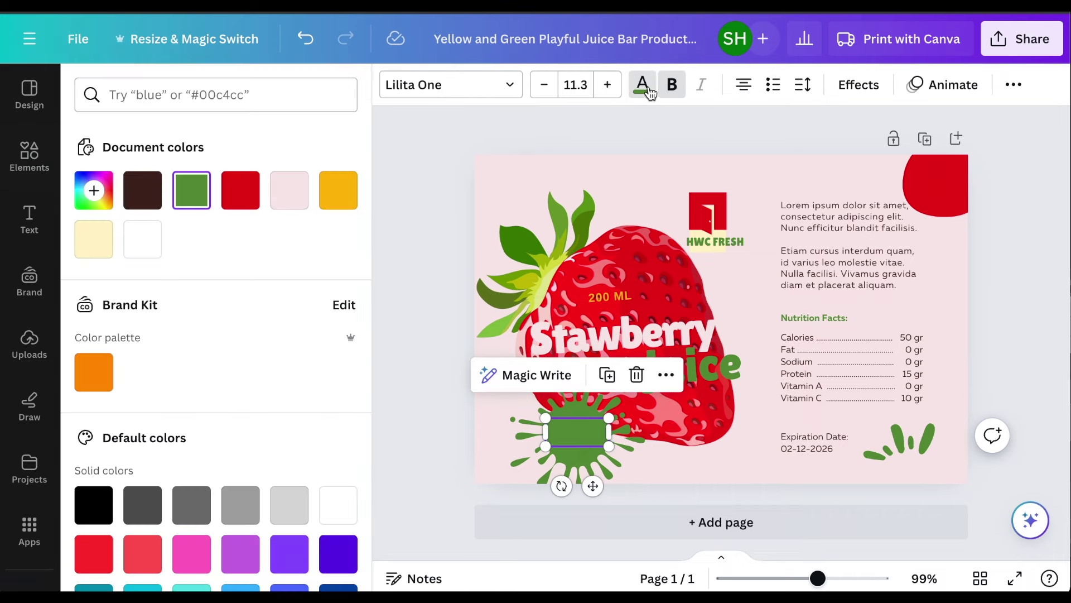
left_click(225, 194)
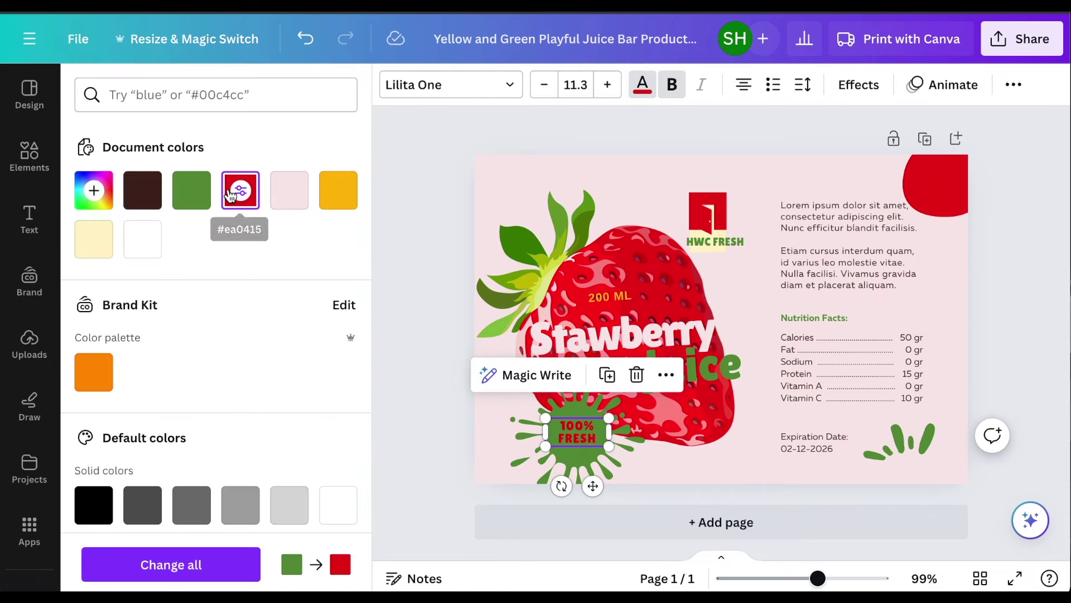
left_click(415, 166)
left_click(416, 167)
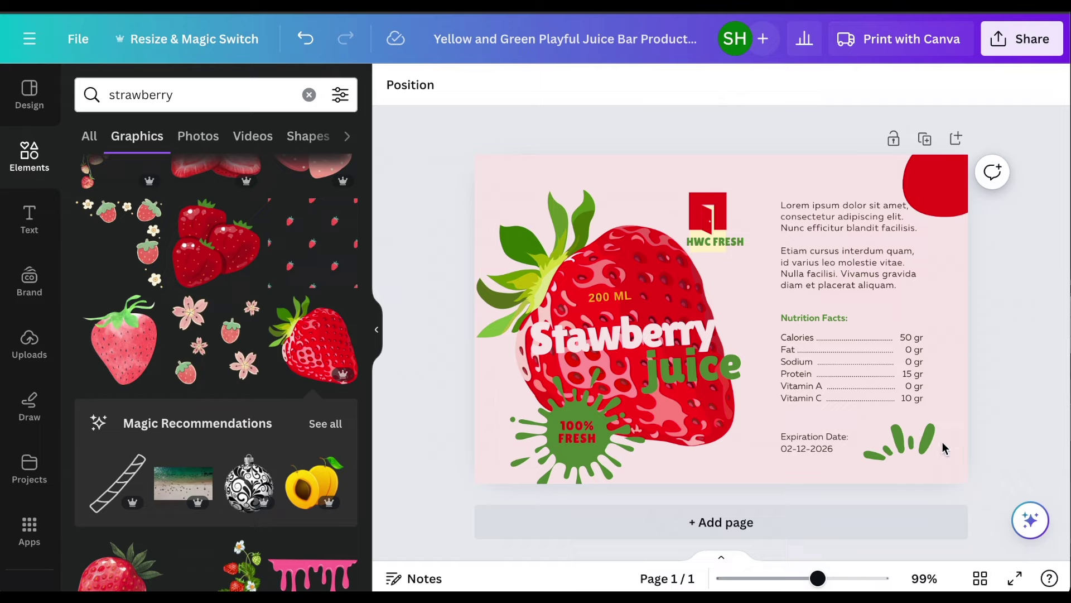
- Shrink the Stawberry heading to about font size 36.4 and shift both it and the juice text slightly left to sit within the strawberry
left_click(598, 330)
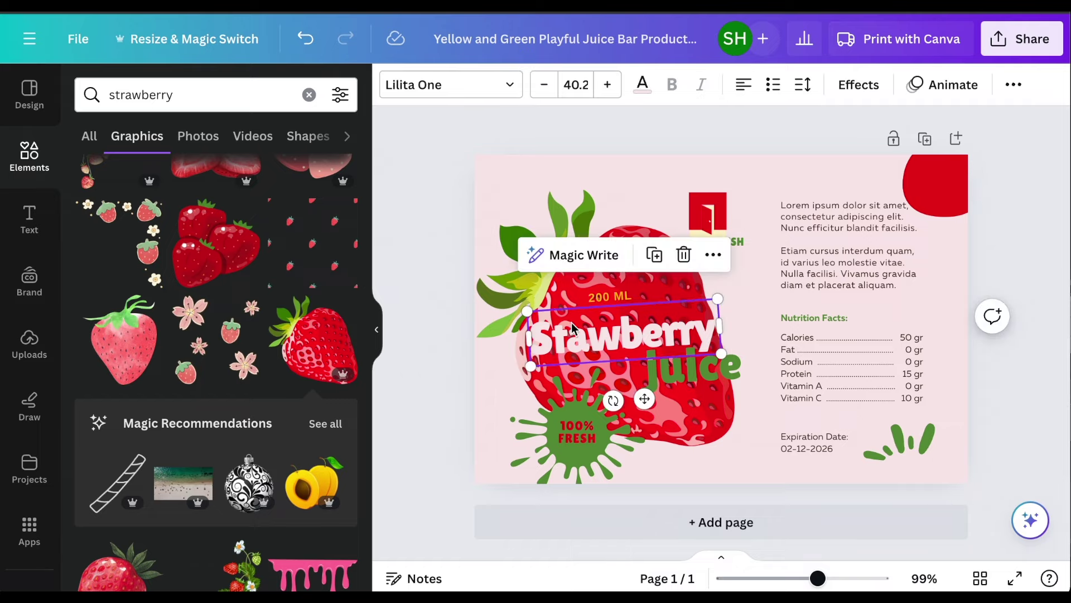
left_click_drag(529, 311, 544, 315)
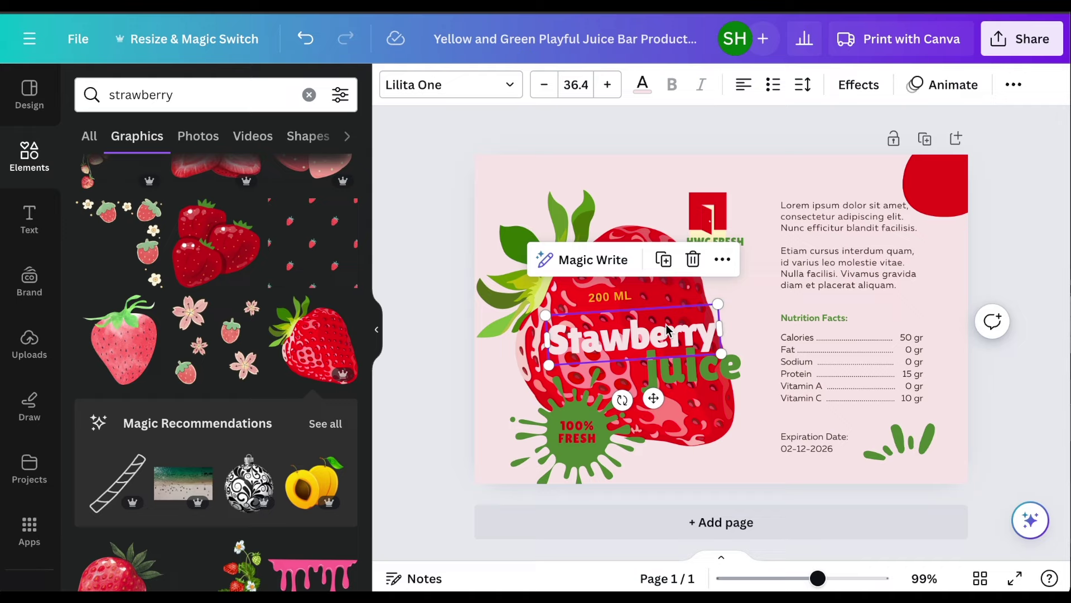
left_click_drag(674, 339, 659, 338)
left_click_drag(707, 382, 689, 373)
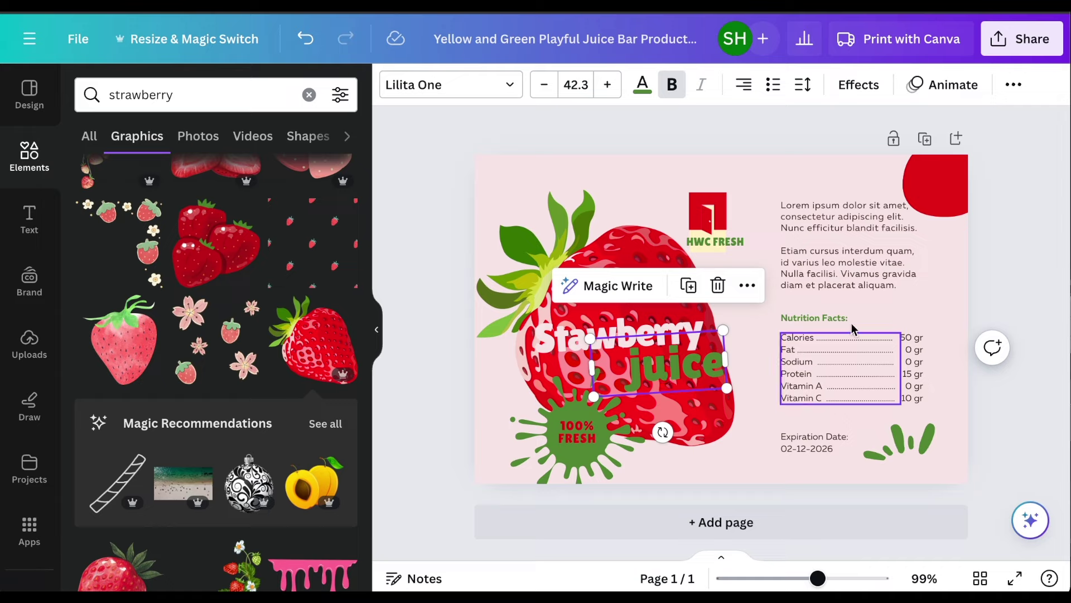
- Replace the lorem ipsum description with "Made from the freshest berries"
left_click(834, 247)
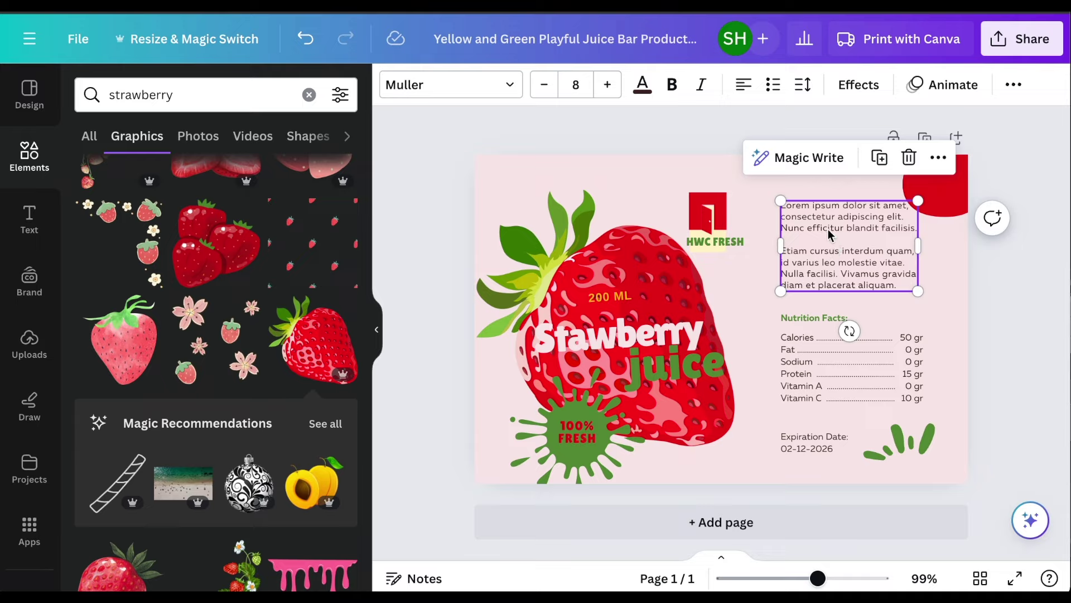
left_click(829, 232)
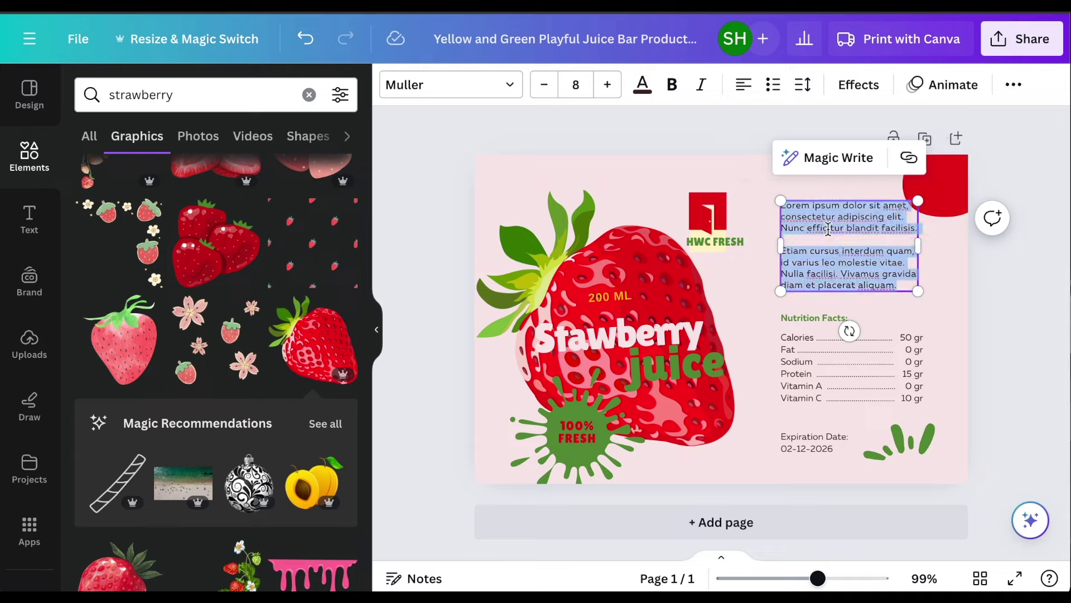
key("BackSpace")
type("Made from the")
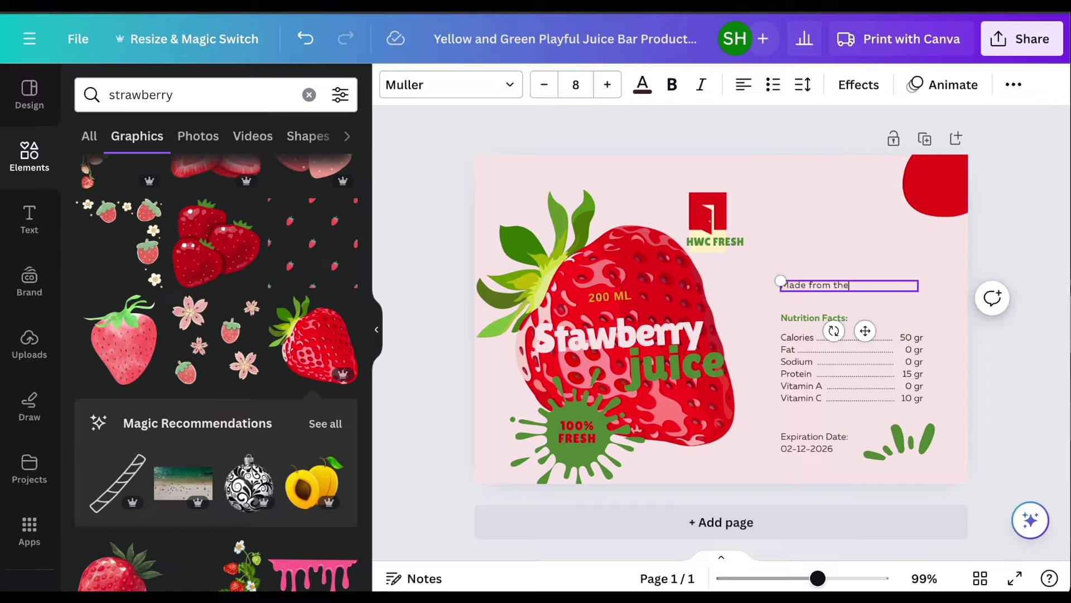
type(" freshes berries")
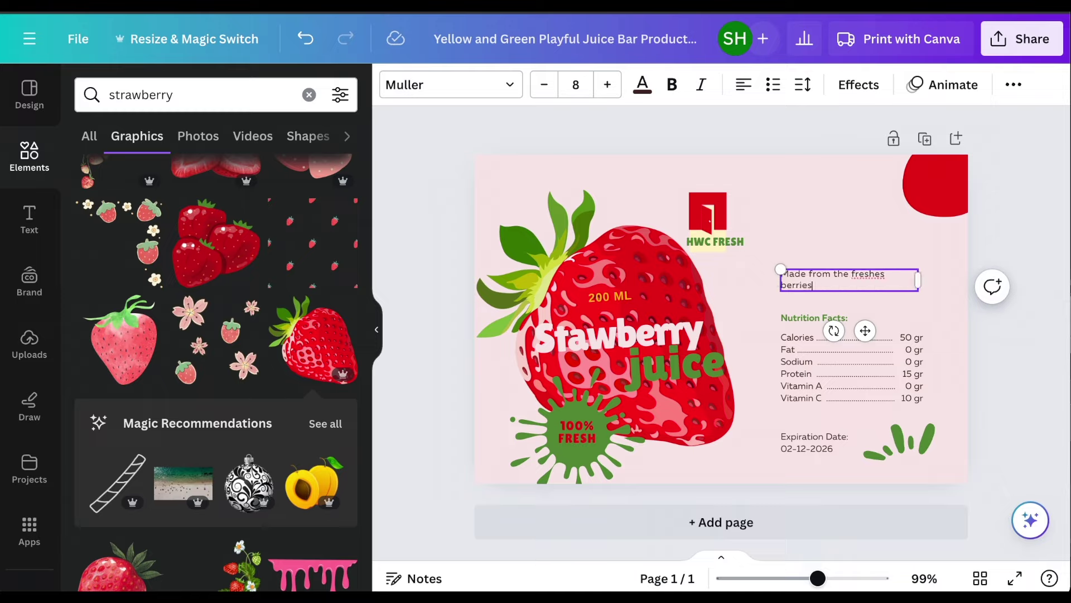
left_click(893, 273)
type("t")
- Continue the description with "we juice fresh daily. Our juices are sweetened with a drop of honey making it 100% all natual and DELICIOUS"
left_click(833, 286)
type("we juice")
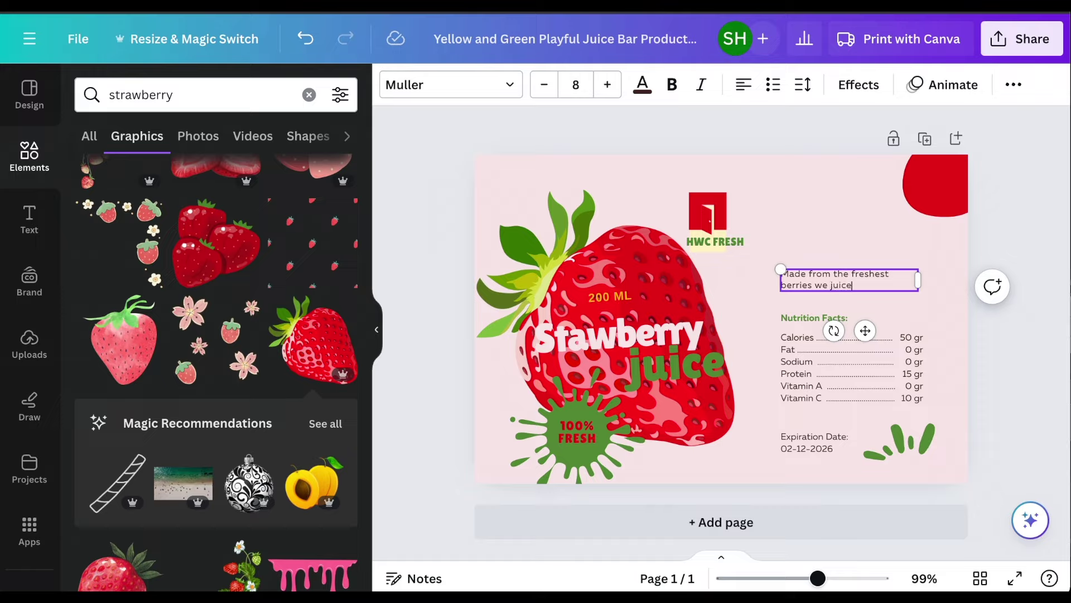
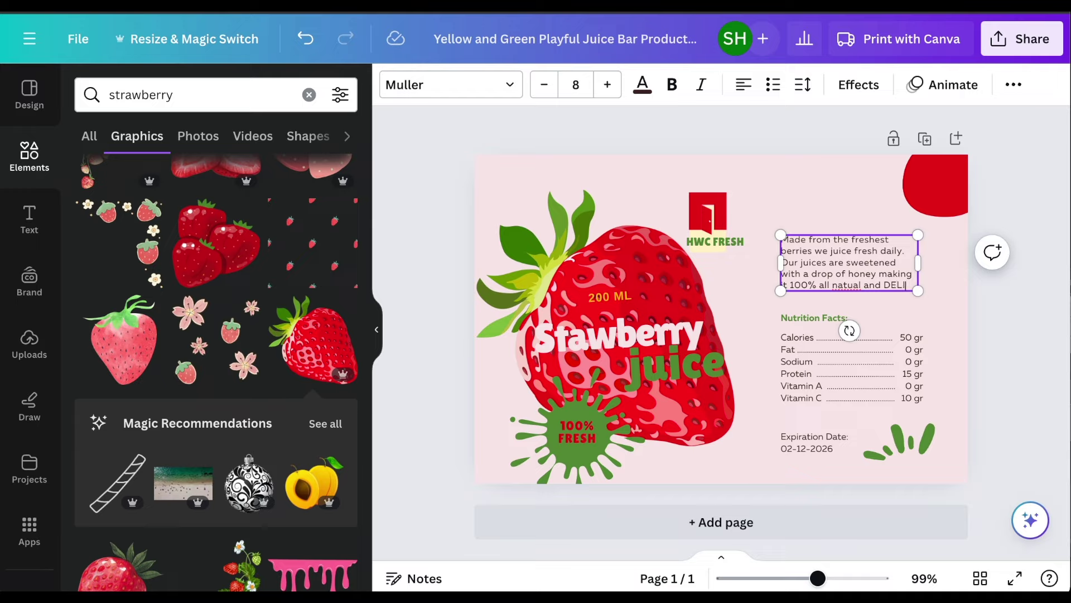
type("IOUS")
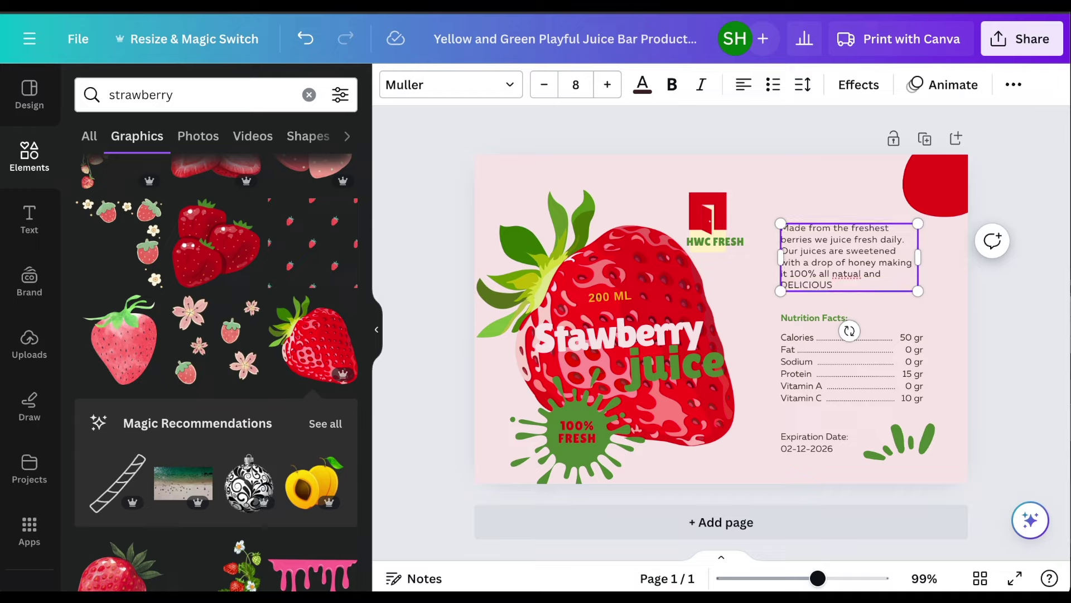
- Replace the expiration date on the label with 6/15/2024
left_click(827, 356)
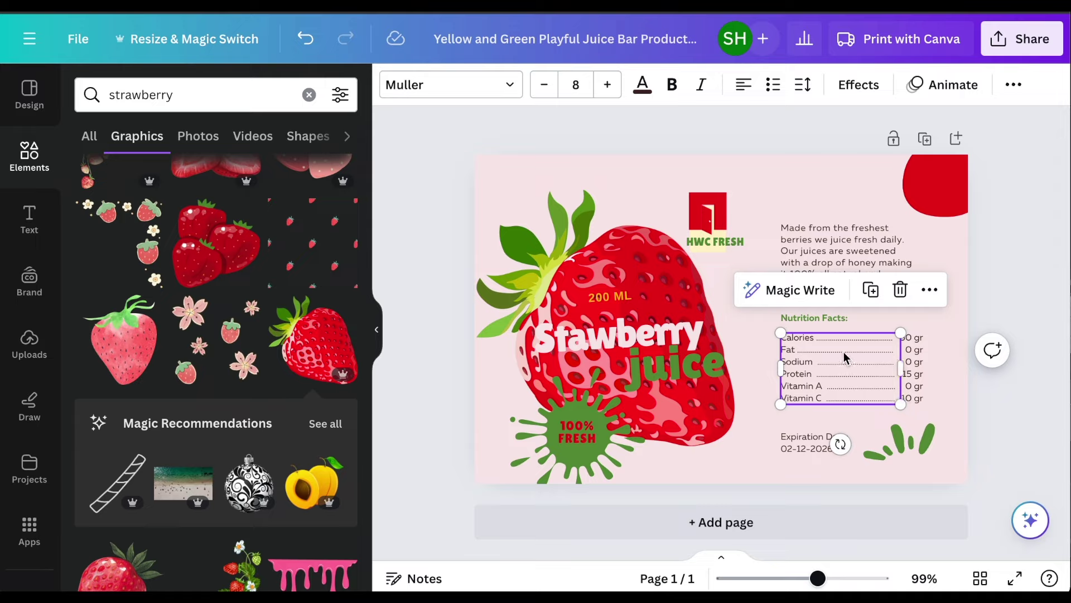
left_click(914, 353)
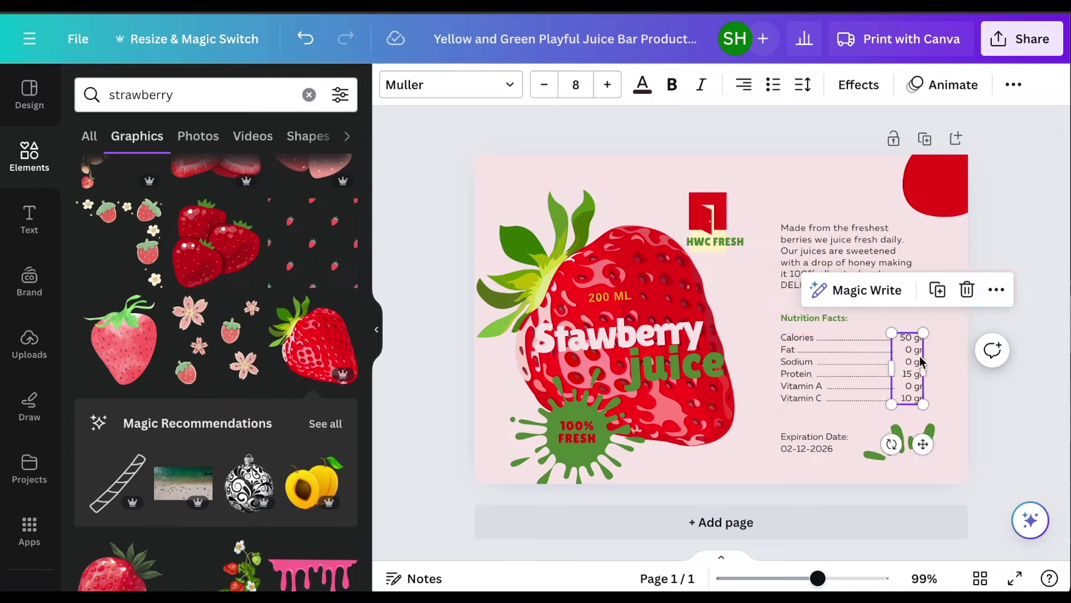
left_click(823, 450)
double_click(837, 449)
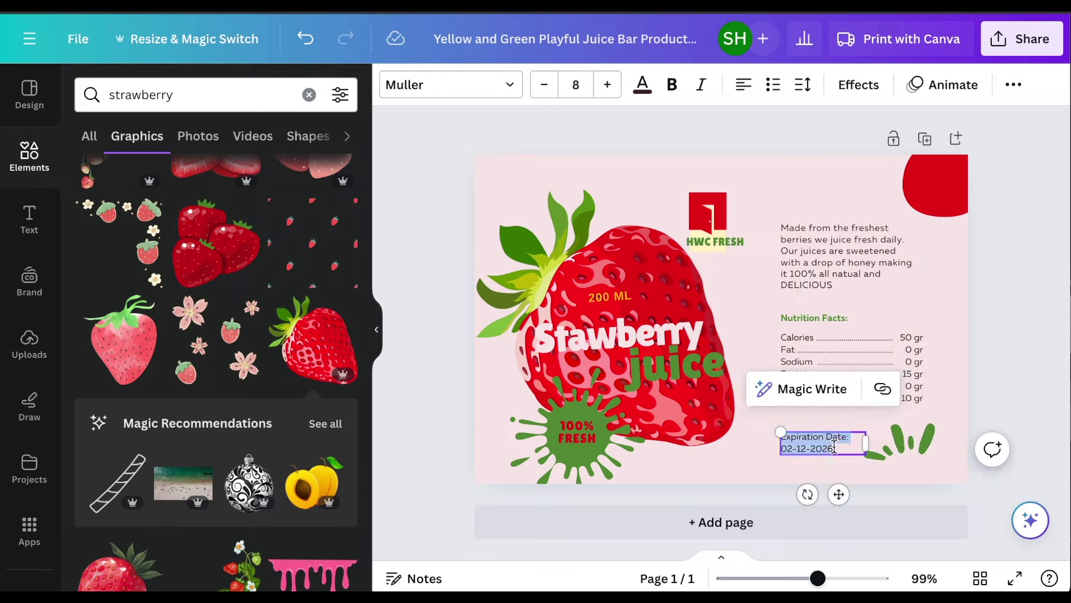
left_click(837, 449)
left_click_drag(838, 450, 780, 449)
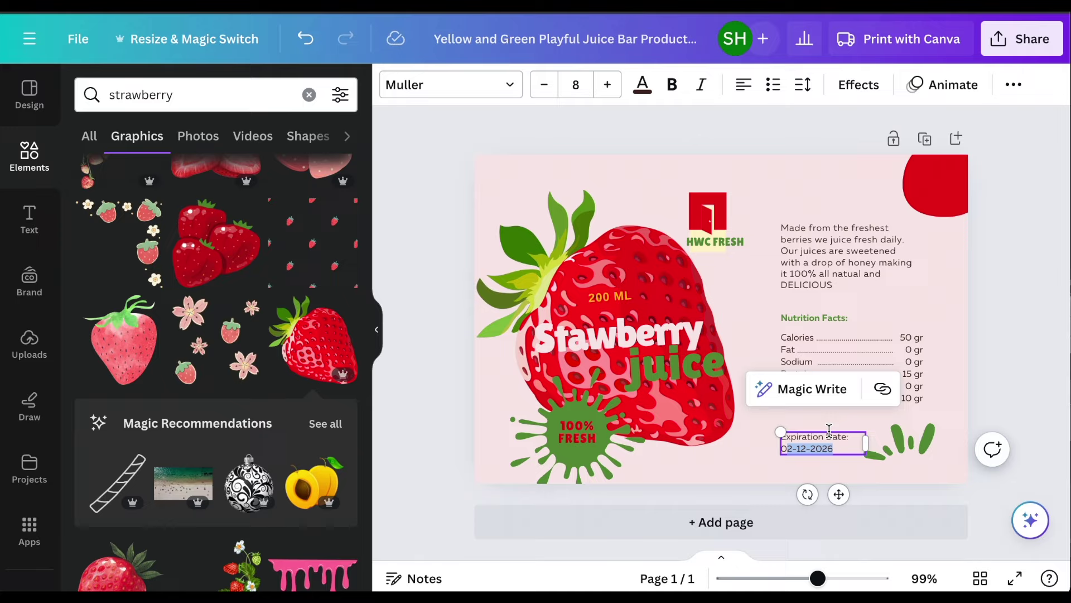
type("024")
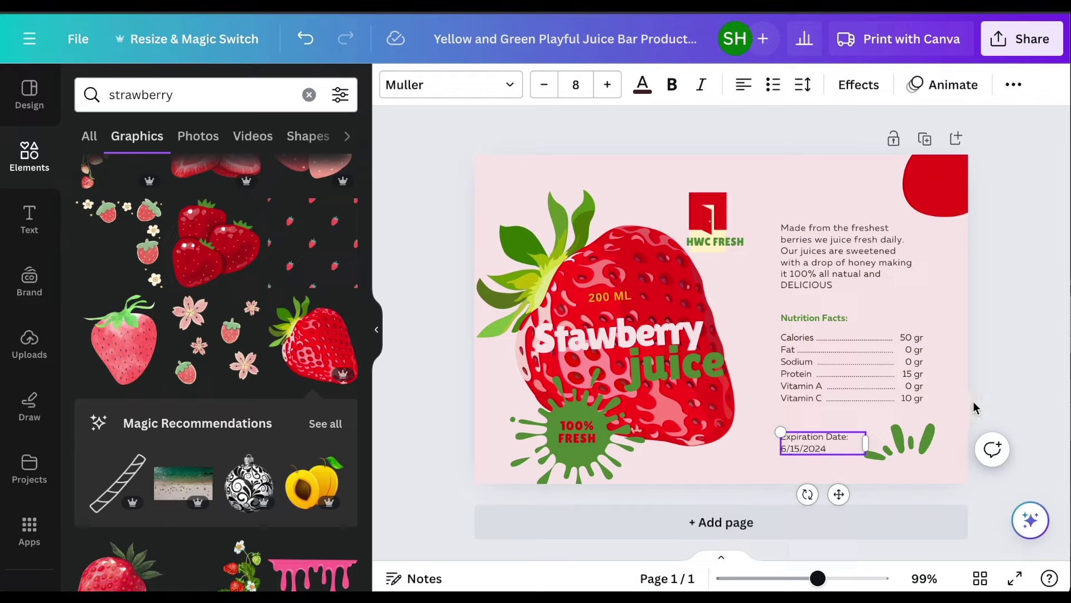
left_click(1006, 378)
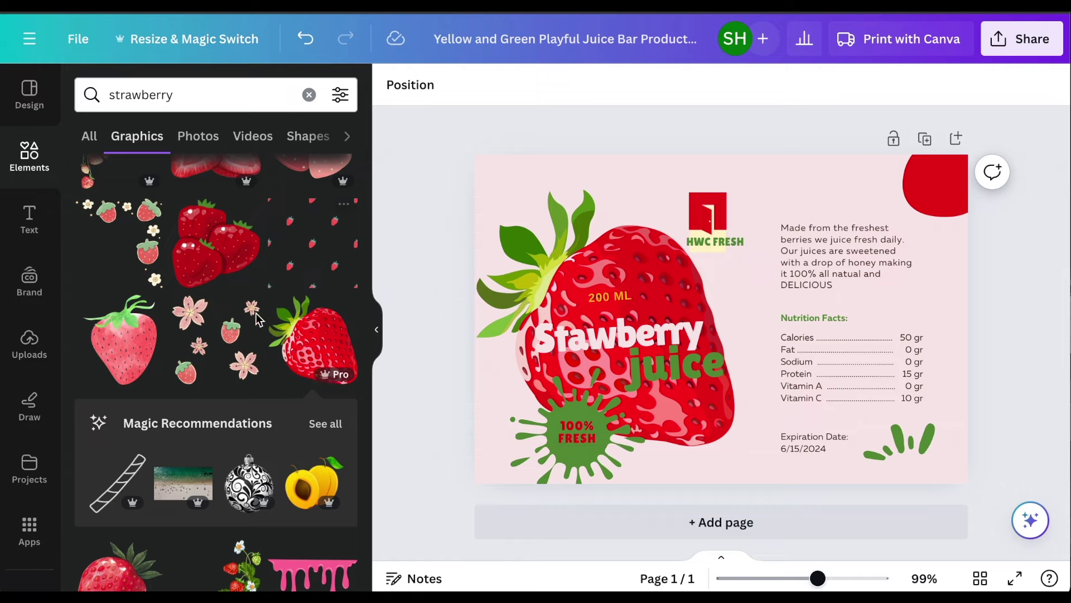
scroll(229, 341, "up", 3)
scroll(229, 340, "up", 5)
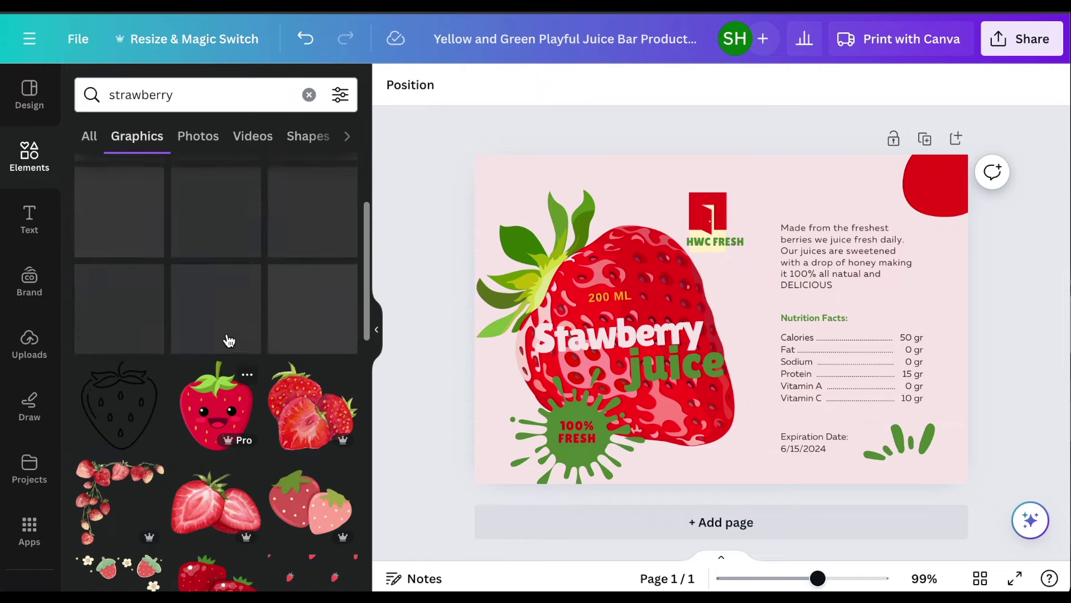
scroll(229, 338, "up", 3)
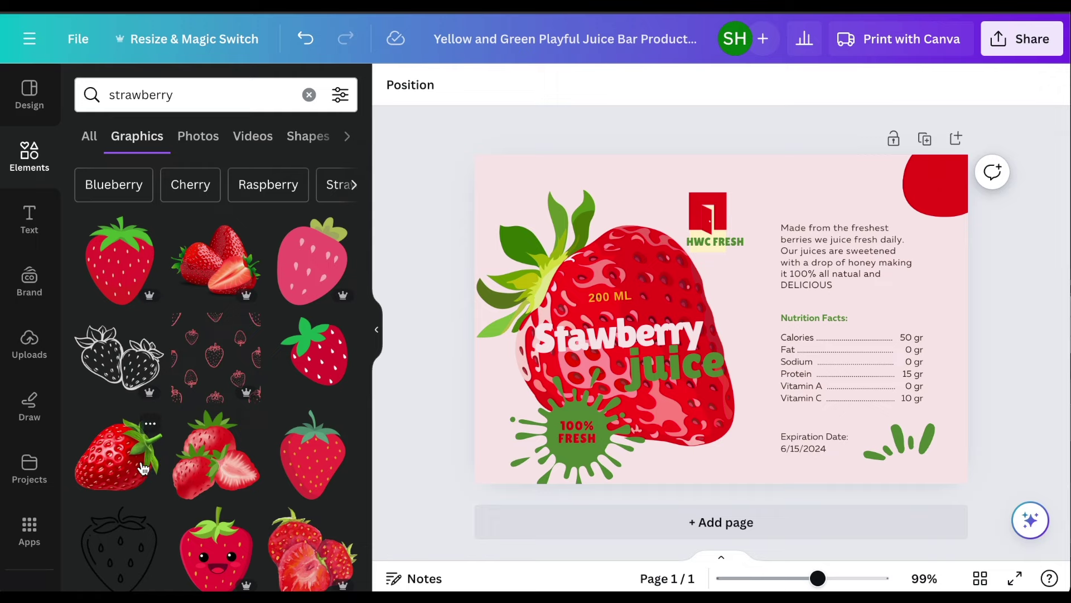
- Enlarge the 200 ML text to about font size 16.7 and place it just above the Stawberry heading
left_click(377, 332)
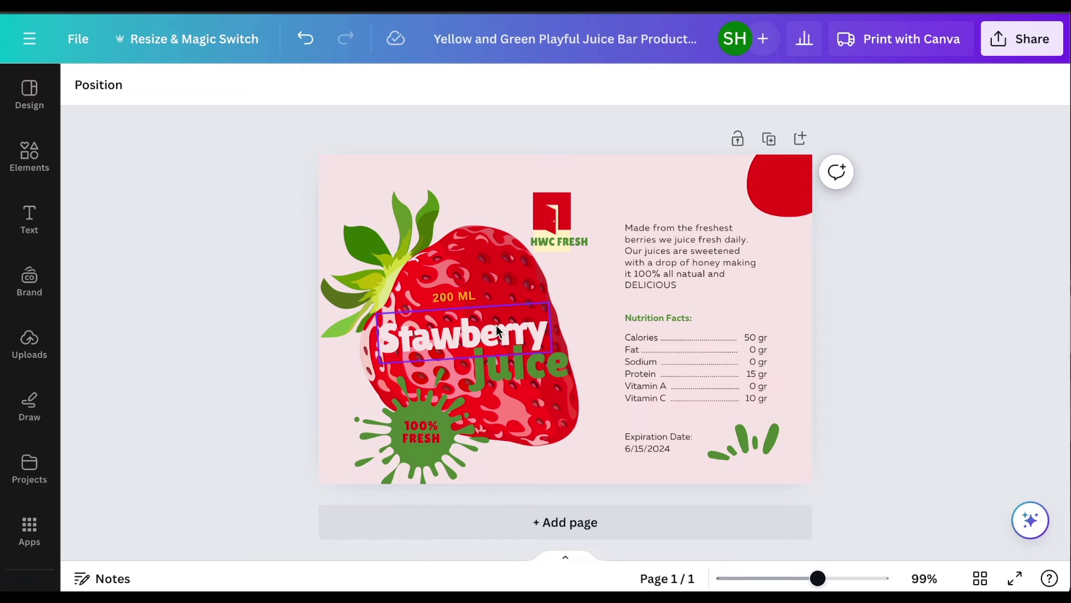
left_click(455, 298)
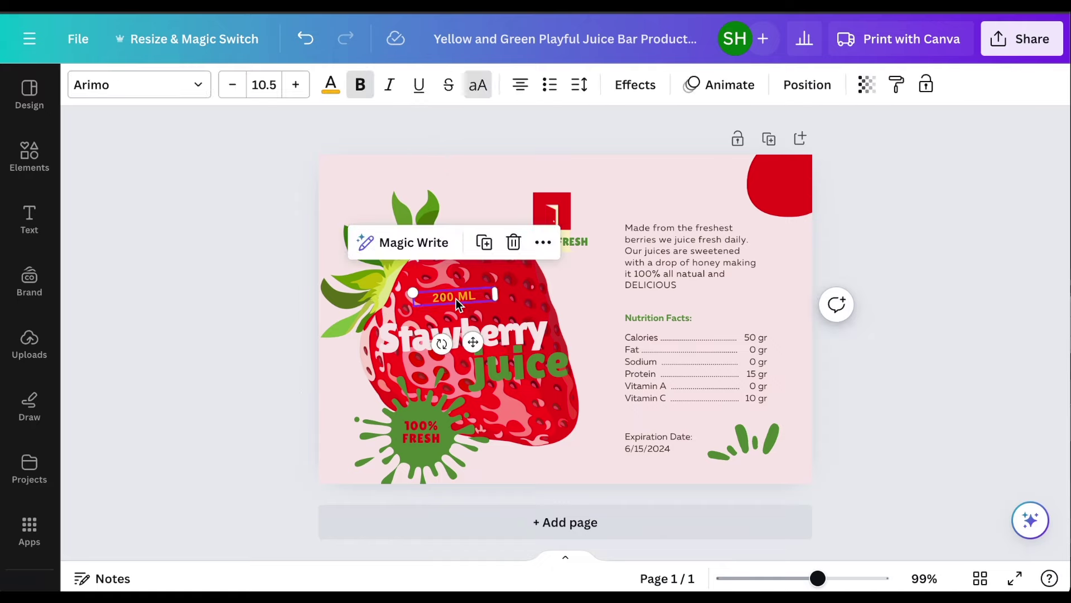
left_click_drag(499, 289, 533, 290)
left_click_drag(411, 292, 346, 268)
left_click_drag(454, 340, 487, 355)
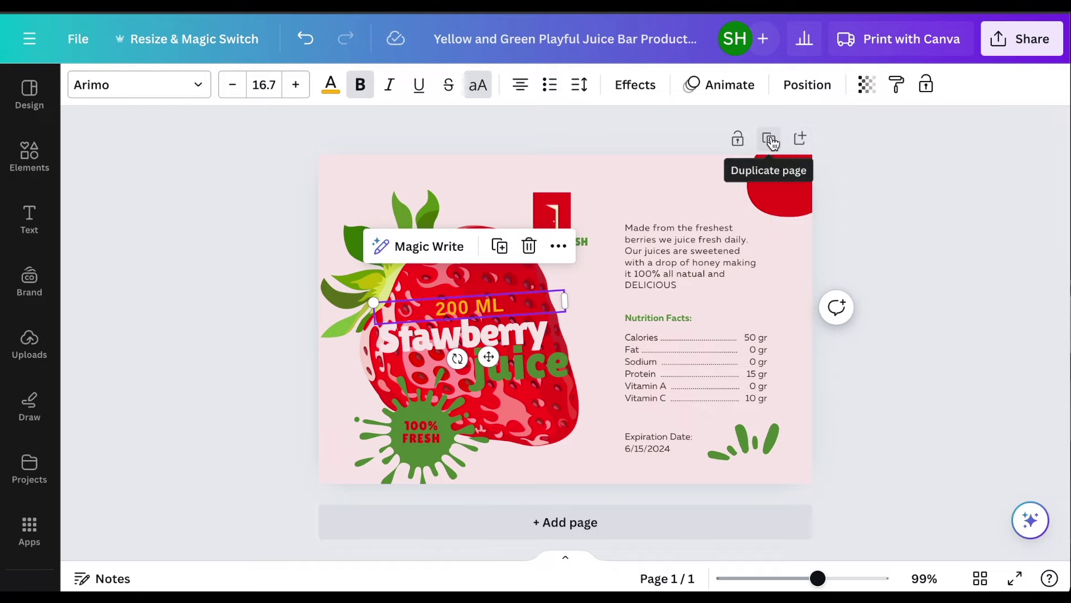
- Duplicate the label page and change the heading on the copy from Stawberry to "Banana"
left_click(770, 139)
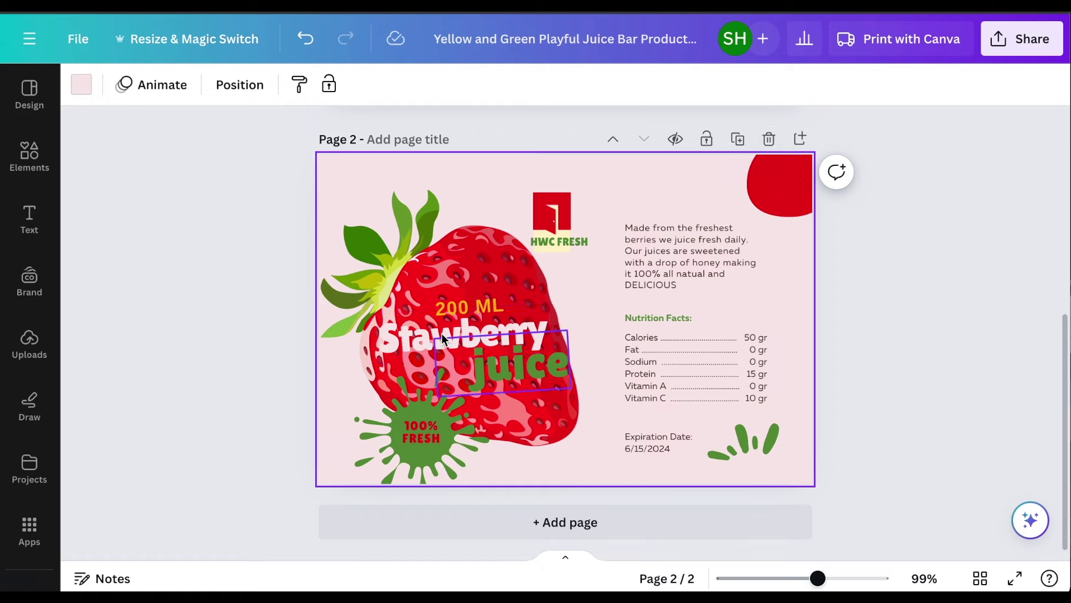
left_click(420, 328)
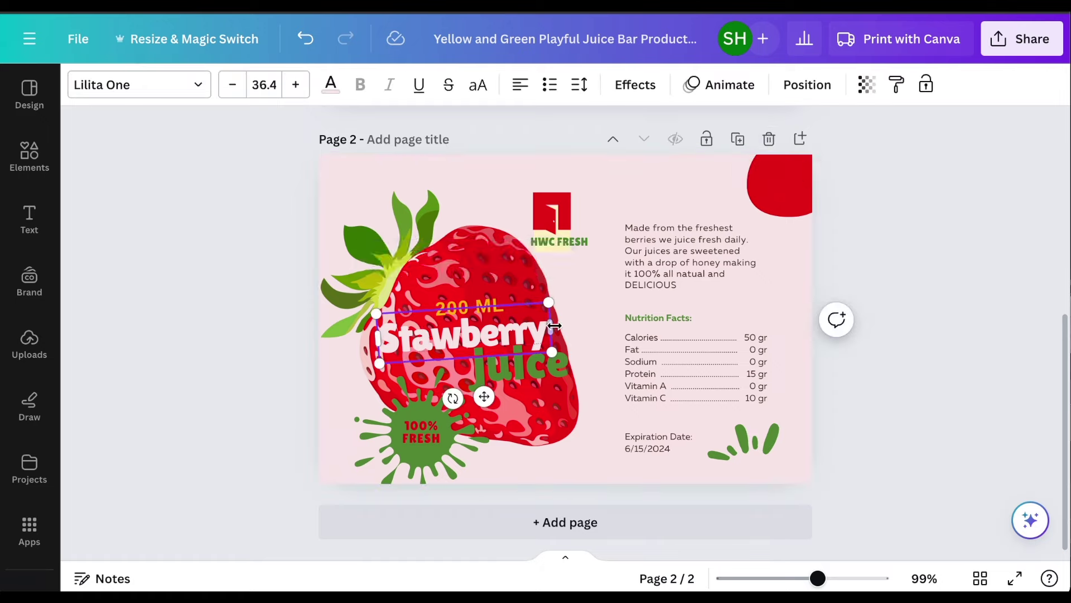
left_click_drag(550, 334, 375, 336)
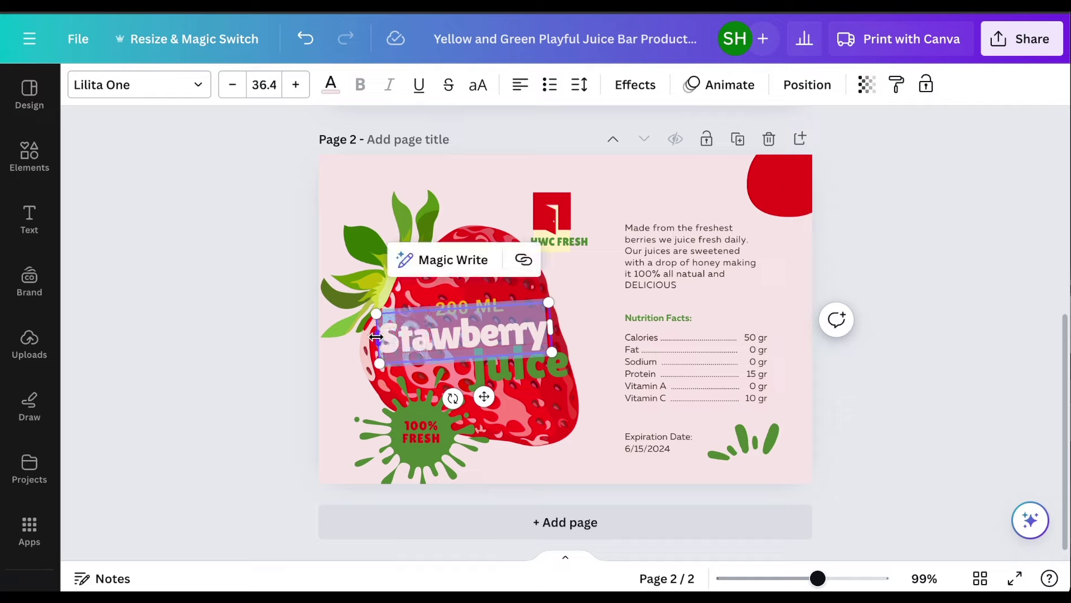
type("Ba")
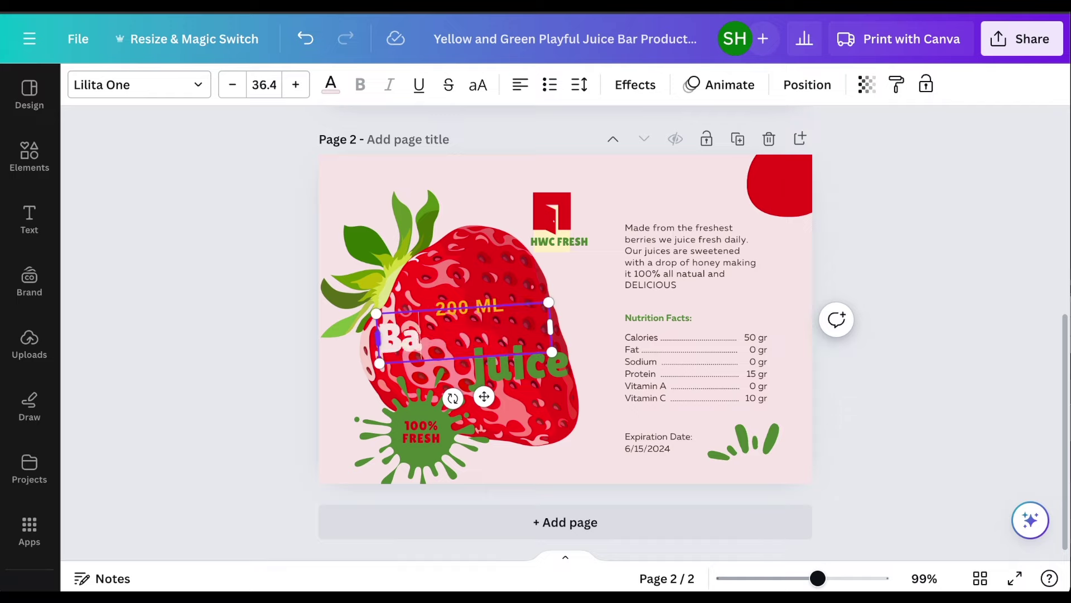
type("nana")
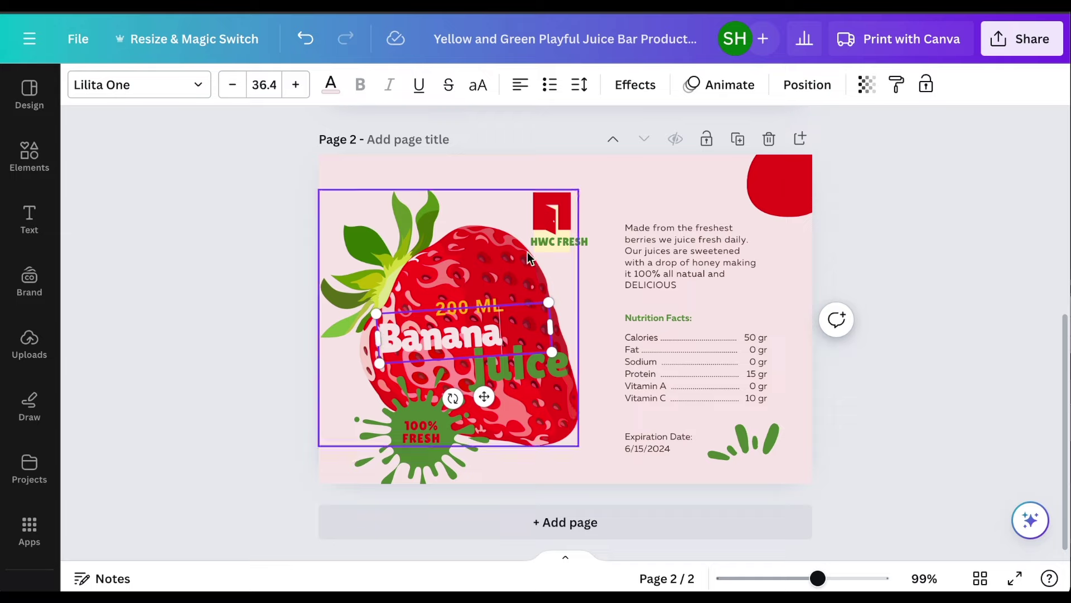
- Set the page 2 background to the pale yellow document color #FFF4CA
left_click(603, 165)
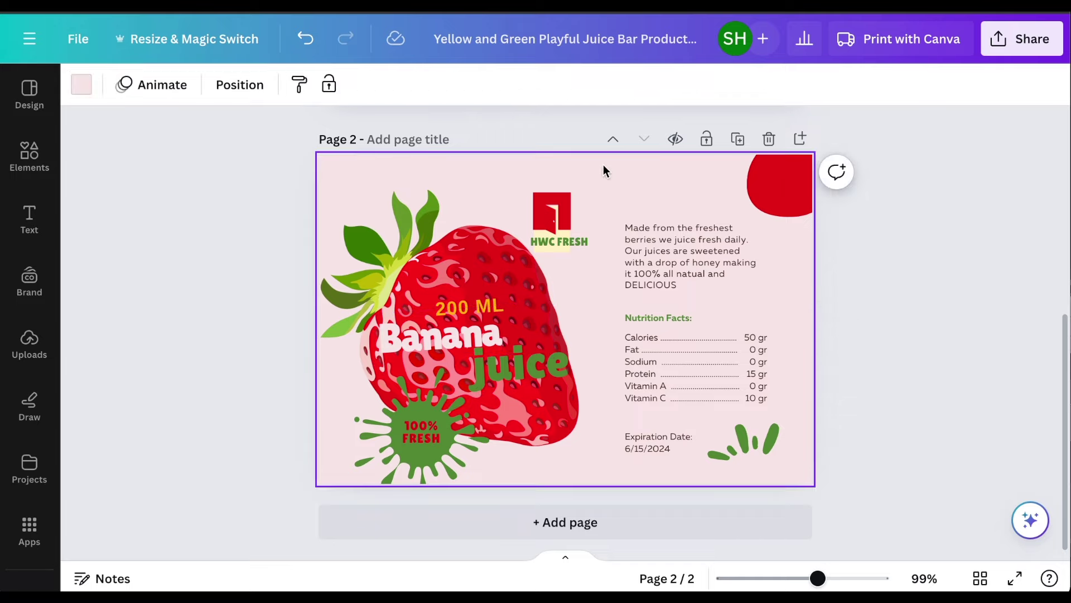
left_click(82, 85)
left_click(91, 241)
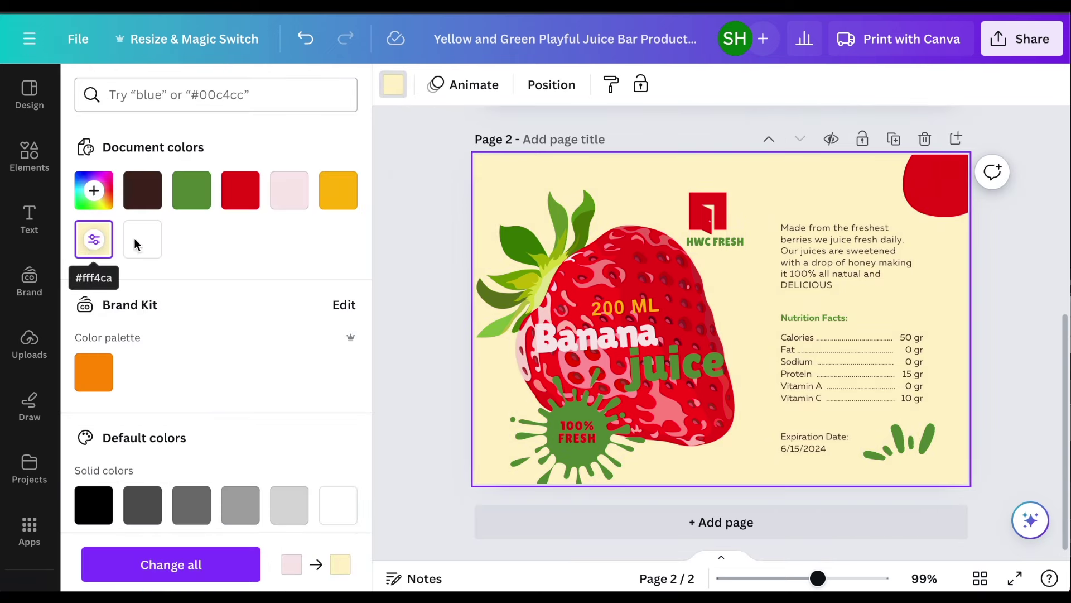
- Search the elements library for "banana" and show all the matching graphics
left_click(28, 157)
left_click(224, 96)
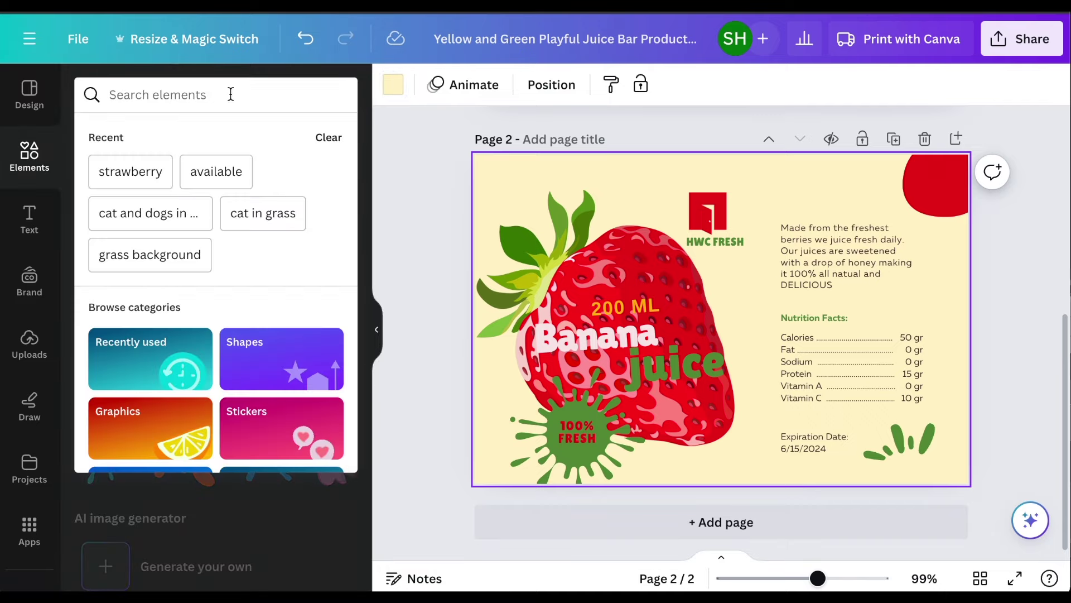
type("bana")
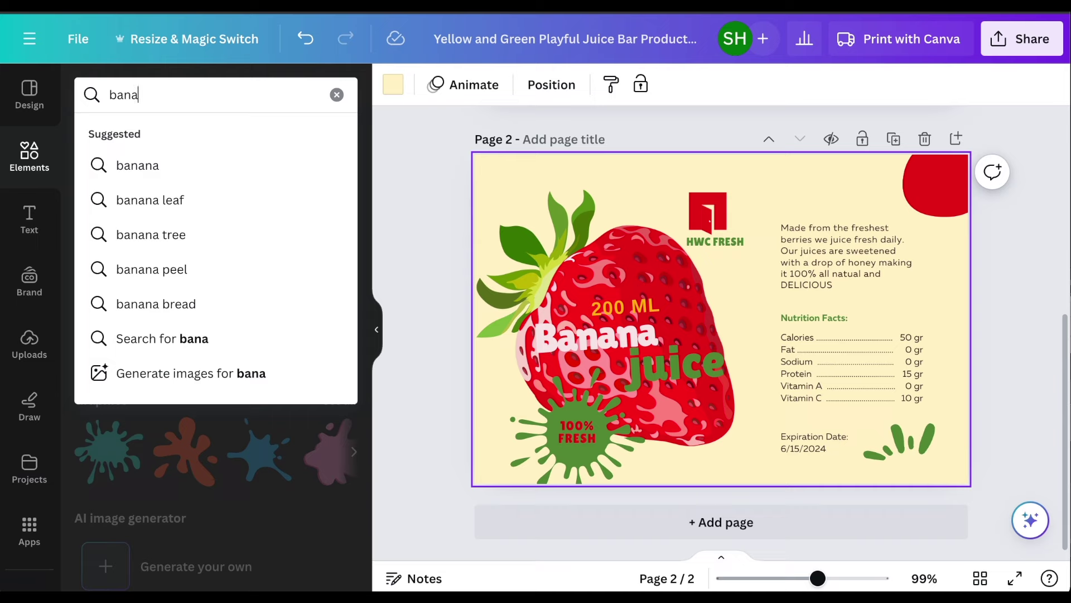
type("na")
key("Return")
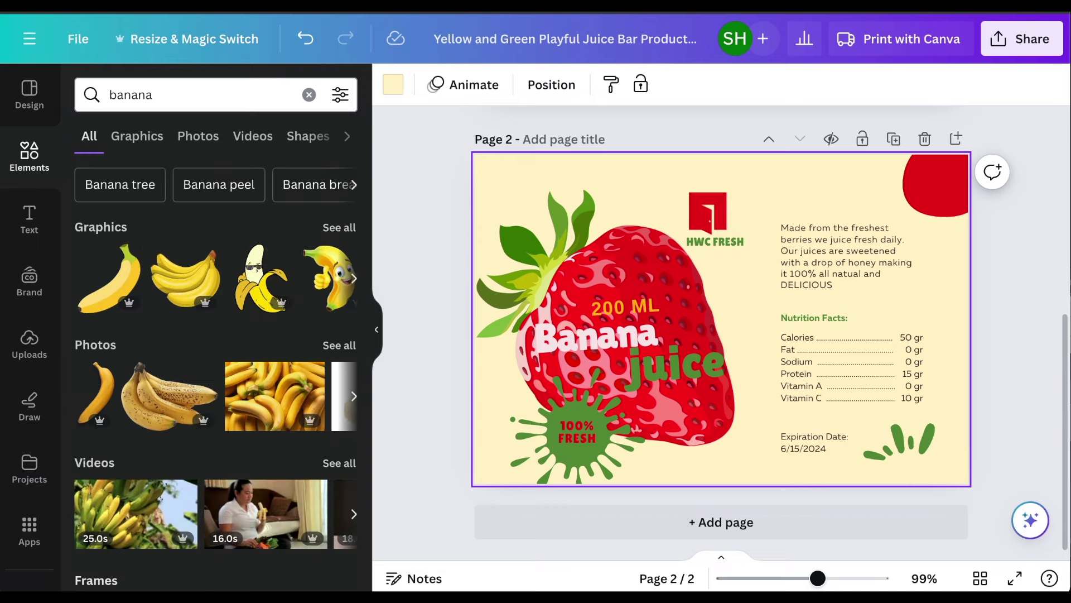
left_click(340, 229)
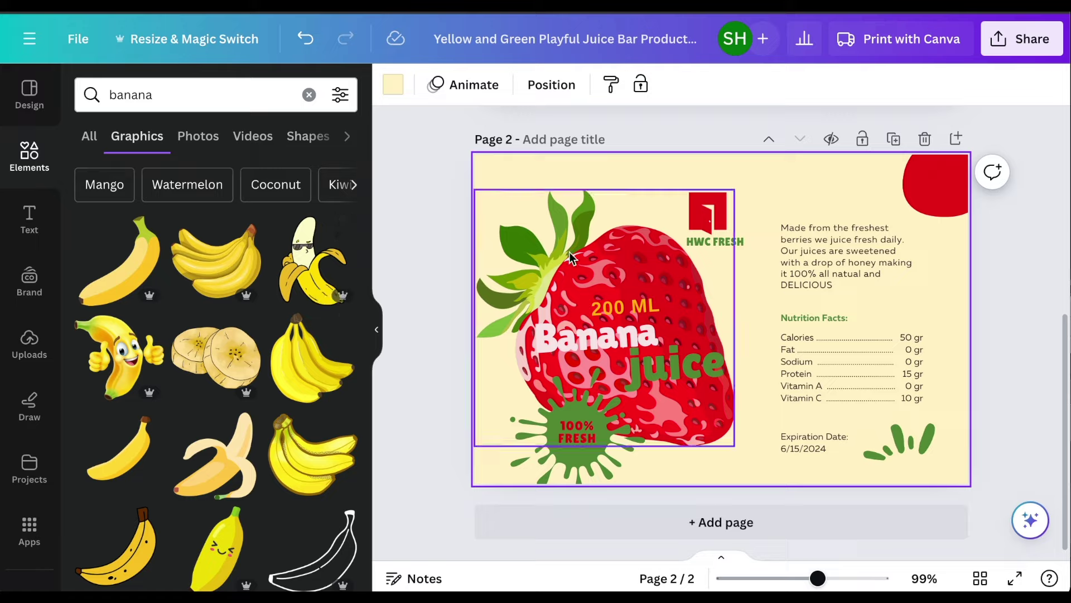
- Delete the strawberry from page 2 and insert the yellow banana bunch graphic with brown tips
left_click(591, 239)
key("Delete")
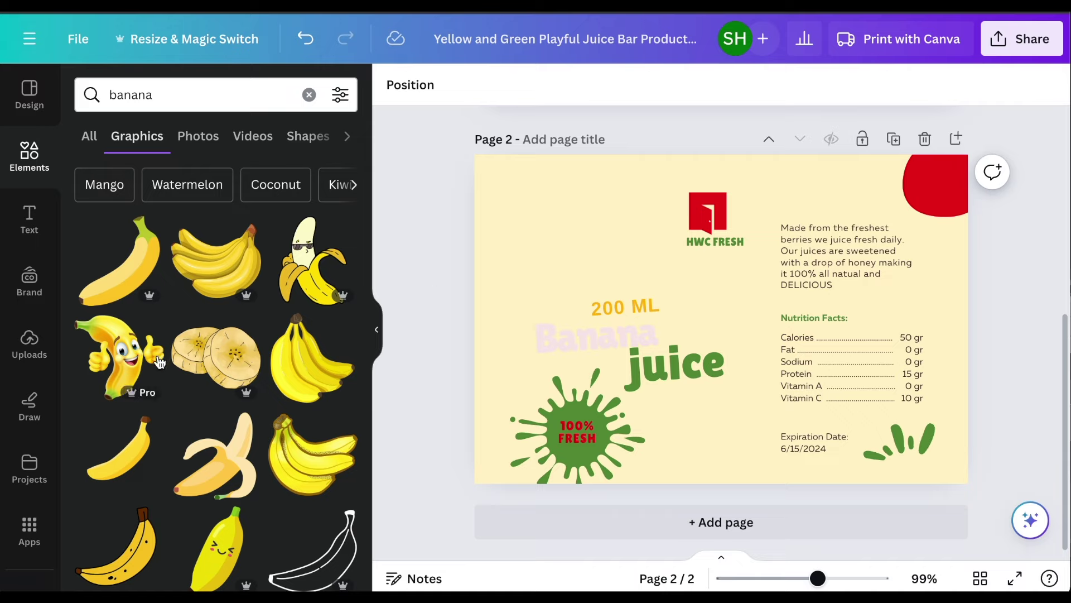
left_click(292, 357)
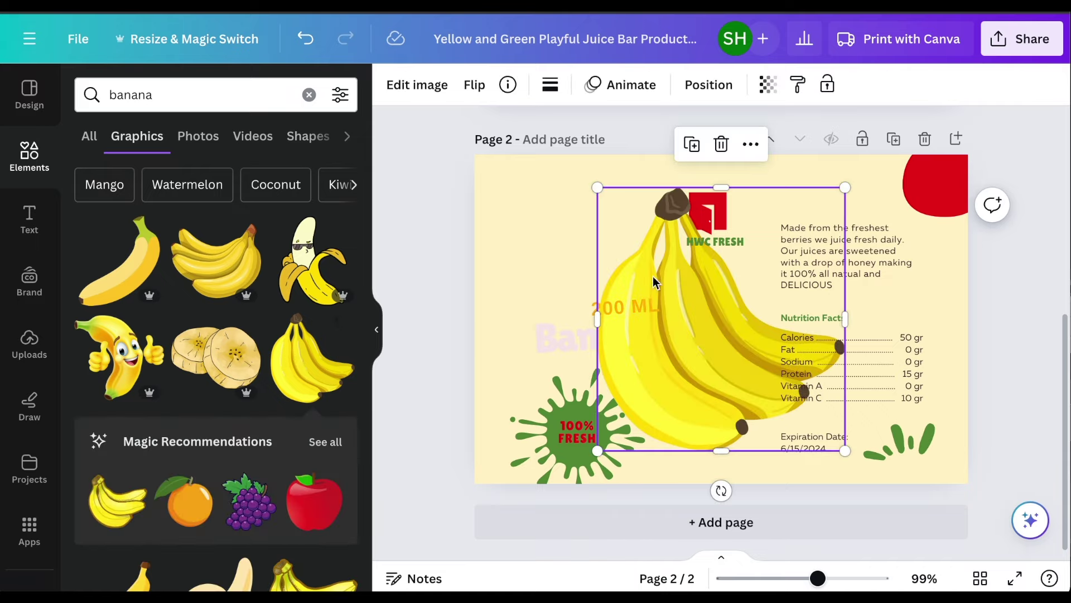
- Enlarge the banana bunch, move it onto the label's left half, and layer it directly behind the Banana heading
left_click_drag(648, 216, 575, 223)
left_click_drag(523, 192, 517, 147)
left_click_drag(538, 231, 542, 238)
left_click(708, 84)
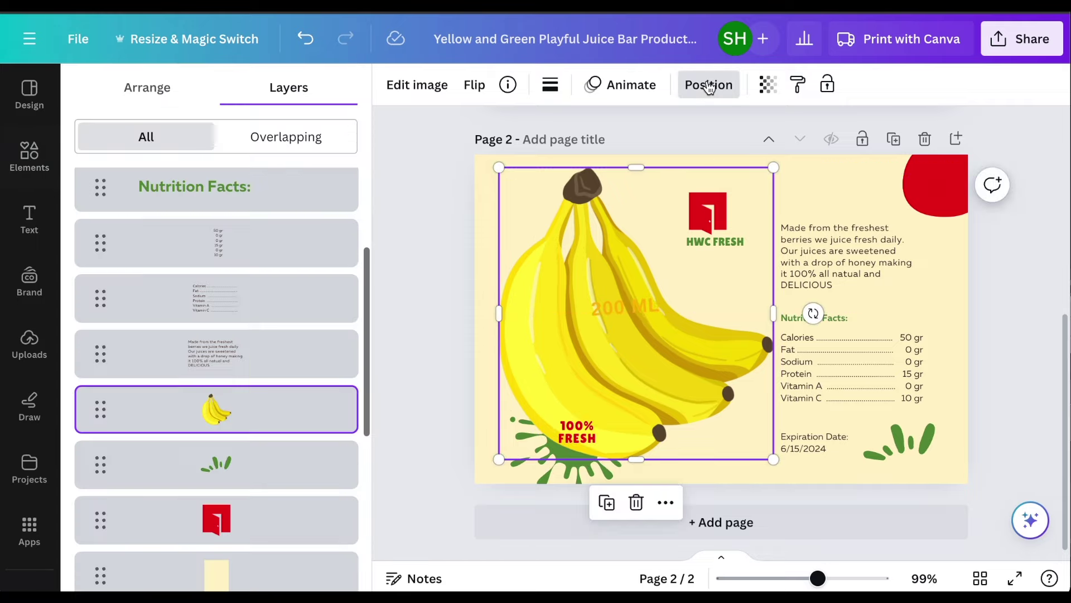
left_click_drag(290, 407, 284, 511)
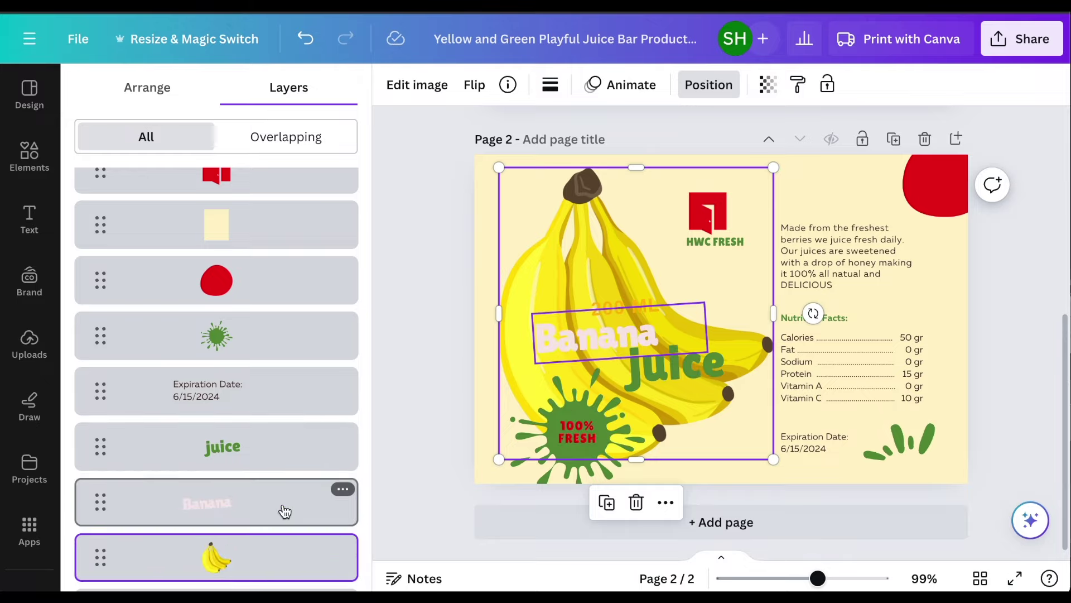
- Enlarge the Banana heading to about font size 42.8 and shift it slightly right over the bananas
left_click(573, 337)
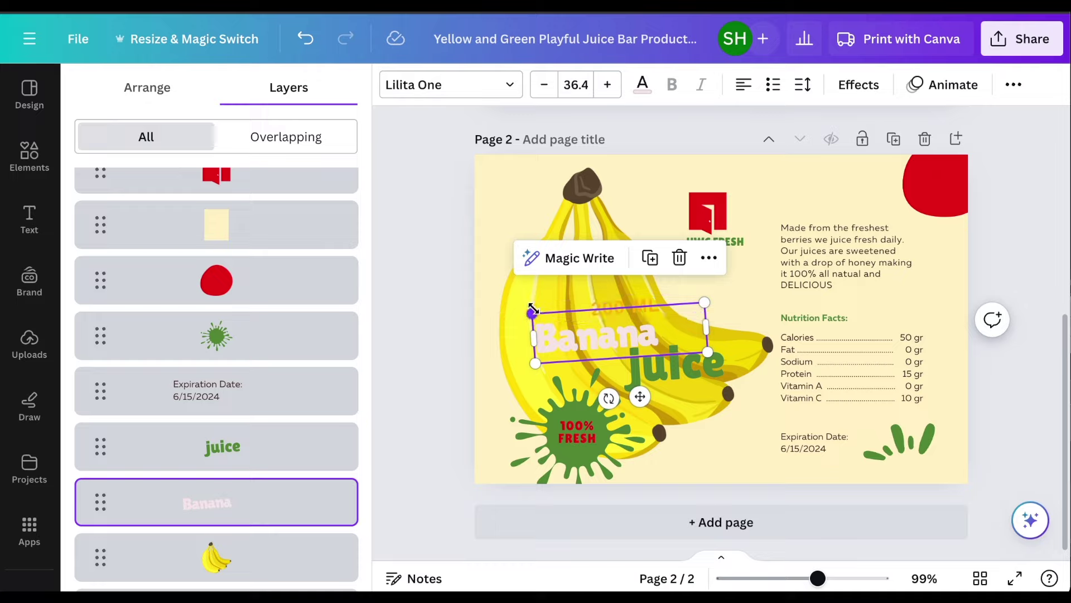
left_click_drag(530, 312, 504, 304)
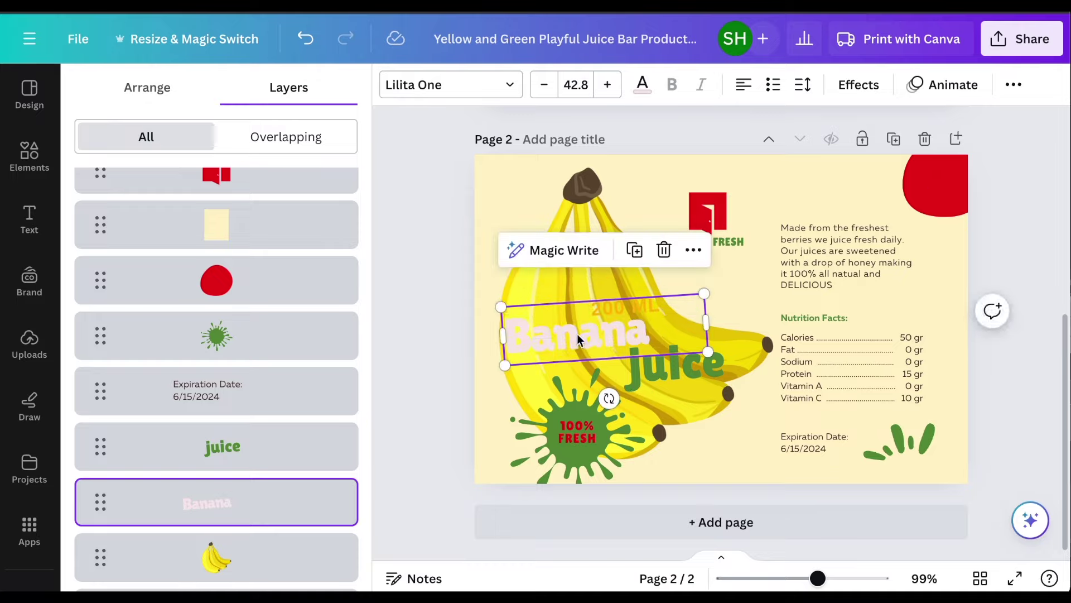
mouse_move(577, 334)
left_mouse_down()
mouse_move(606, 335)
mouse_move(595, 332)
left_mouse_up()
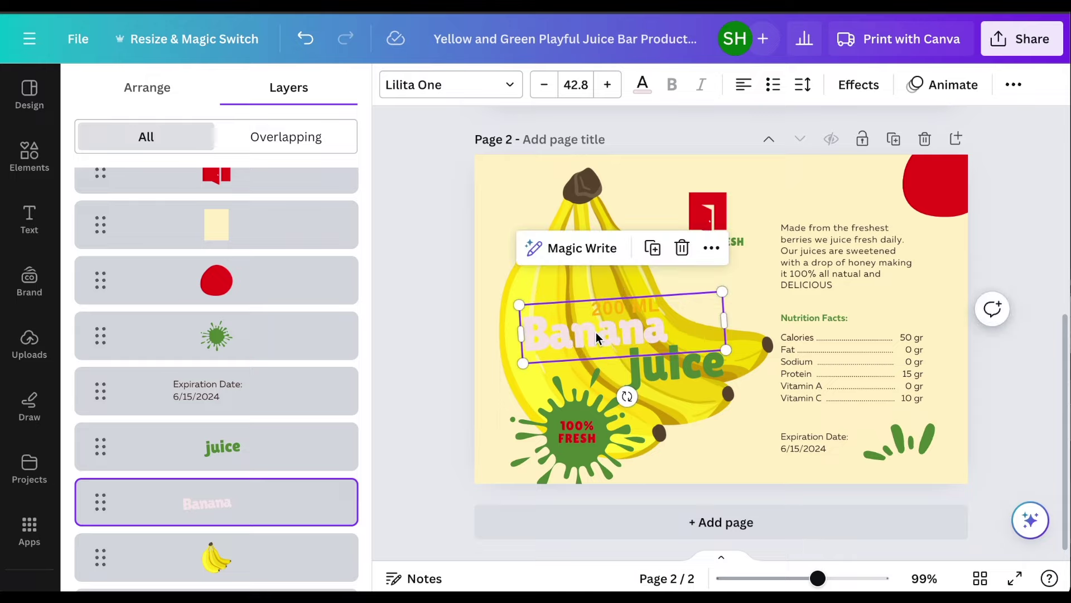
left_click(595, 335)
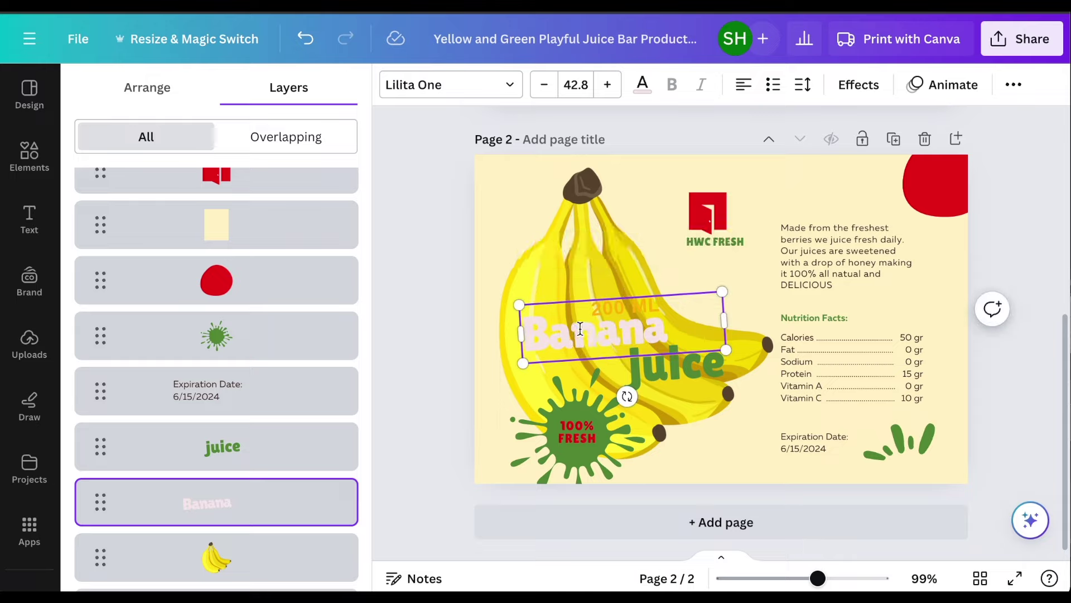
- Recolor the juice text on page 2 with the dark brown from the banana's photo colors
left_click(648, 371)
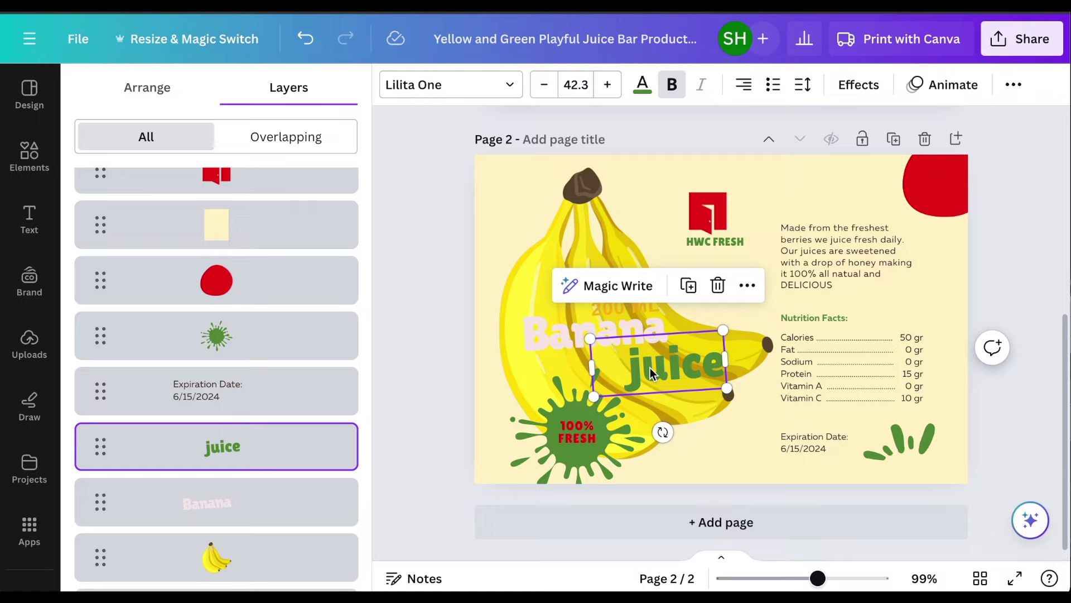
left_click(643, 85)
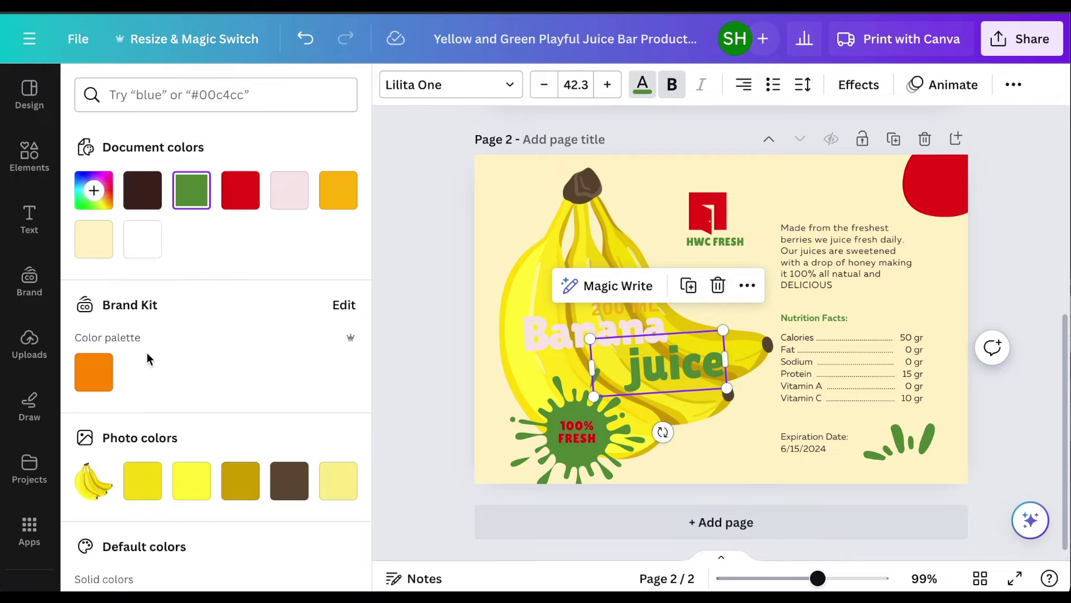
left_click(282, 485)
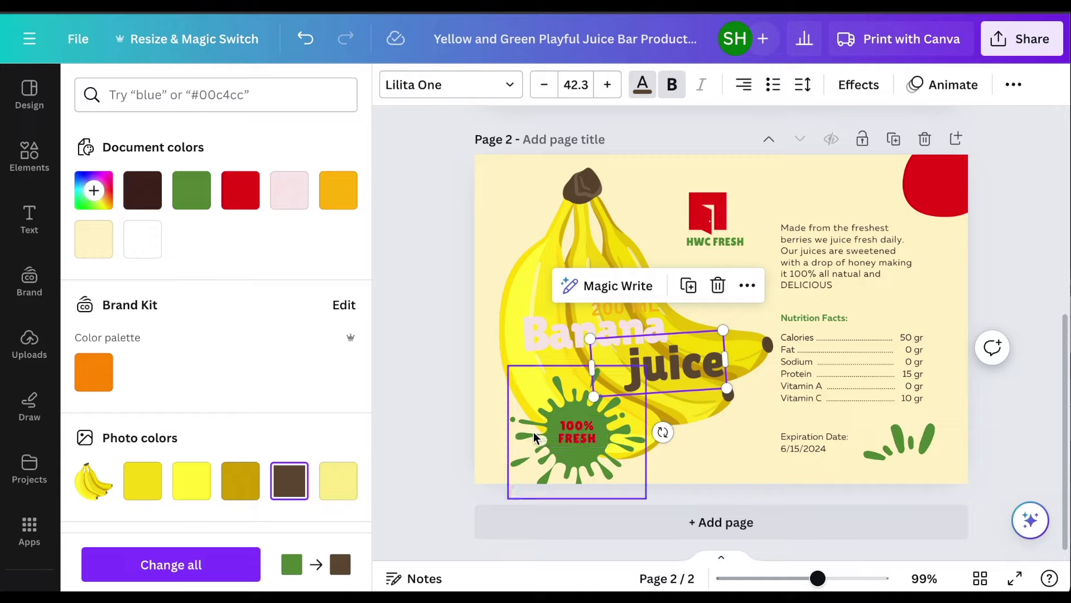
- Recolor the Banana heading on page 2 with the dark gold from the banana's photo colors
left_click(545, 331)
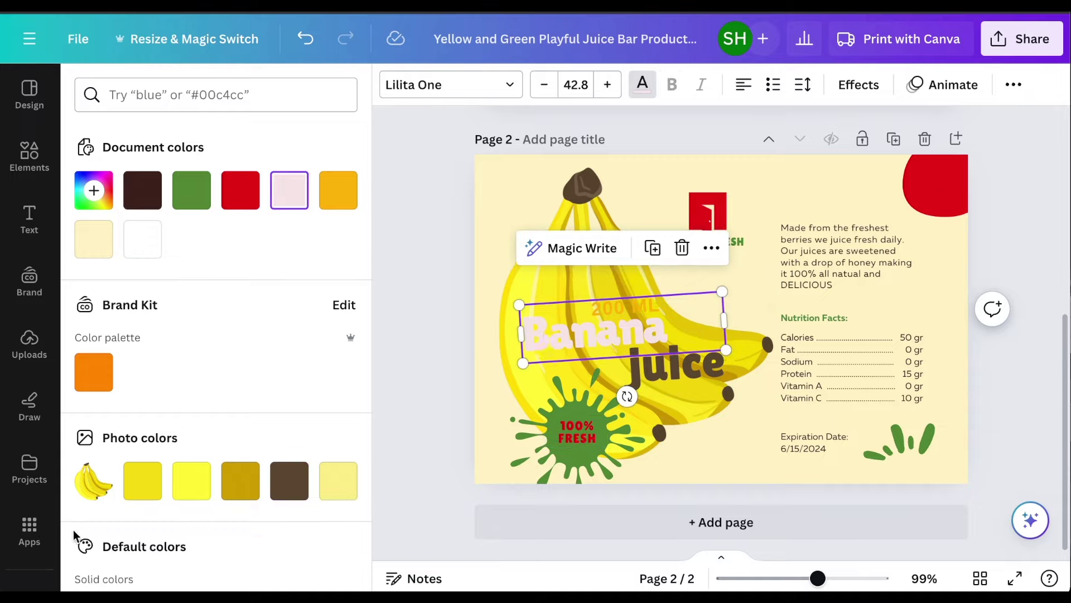
left_click(143, 480)
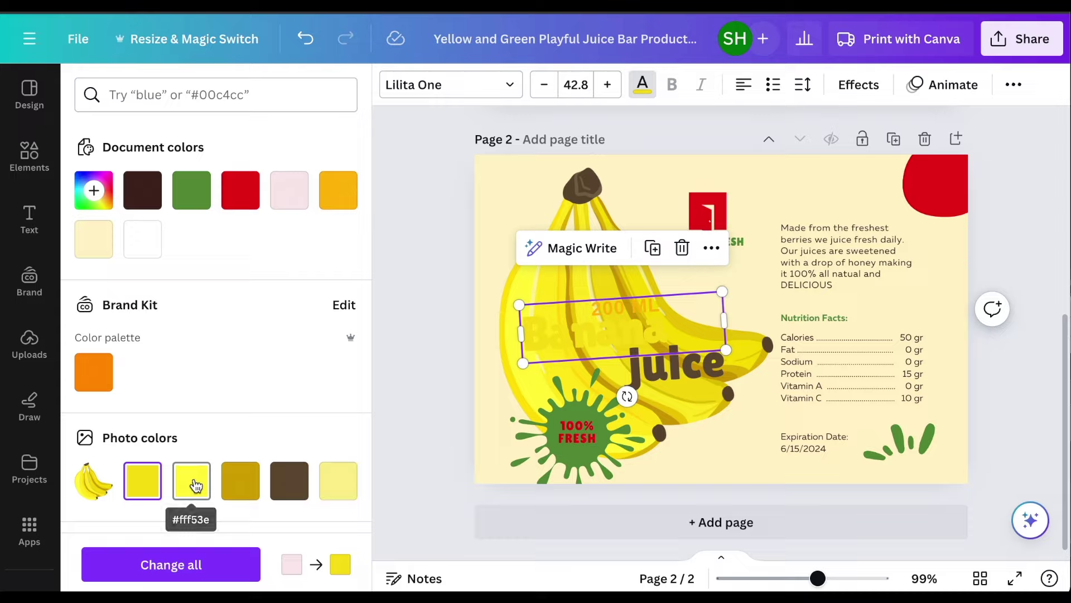
left_click(195, 484)
left_click(326, 483)
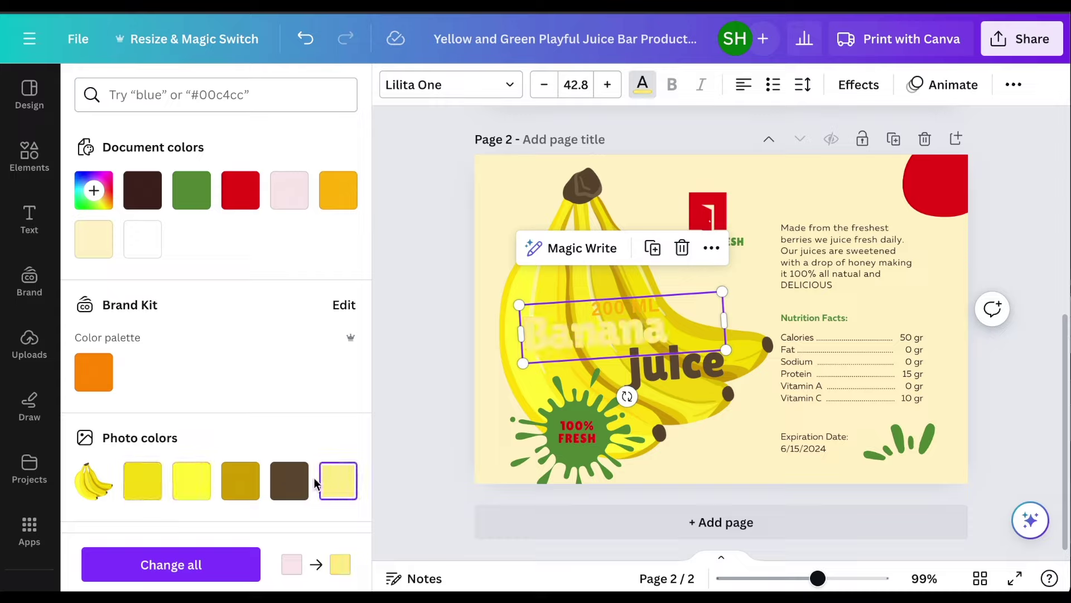
left_click(242, 483)
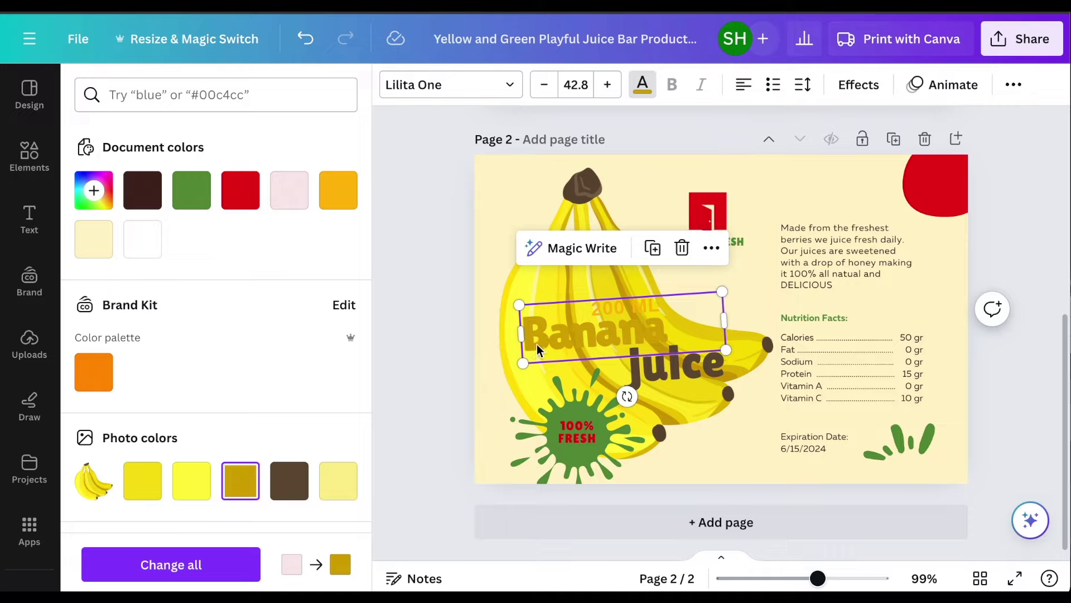
- Apply the Outline text effect to the Banana heading and enlarge it slightly to font size 43.7
left_click(850, 87)
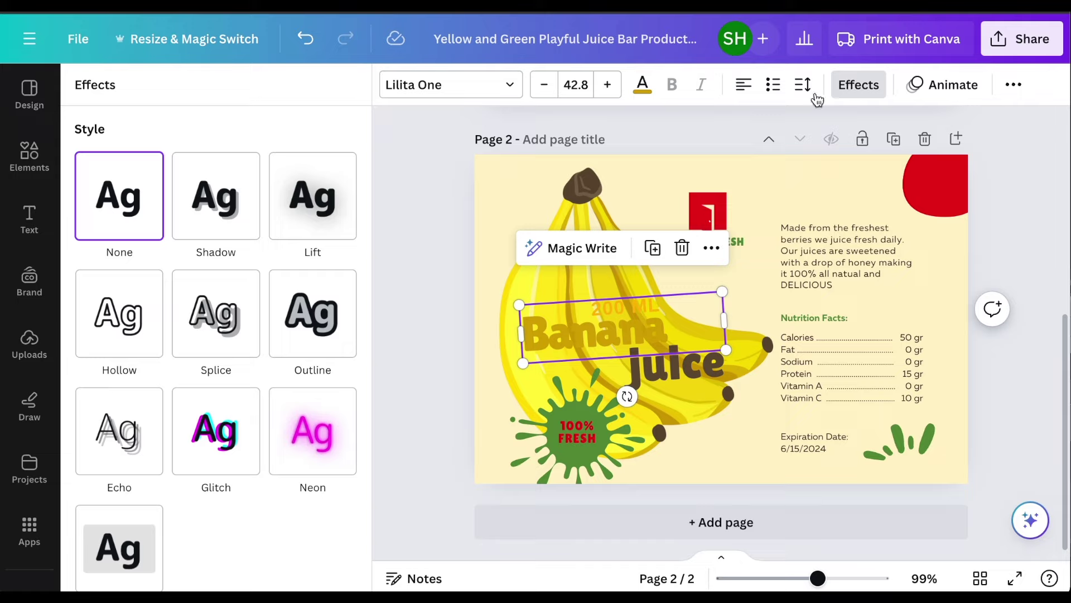
left_click(311, 321)
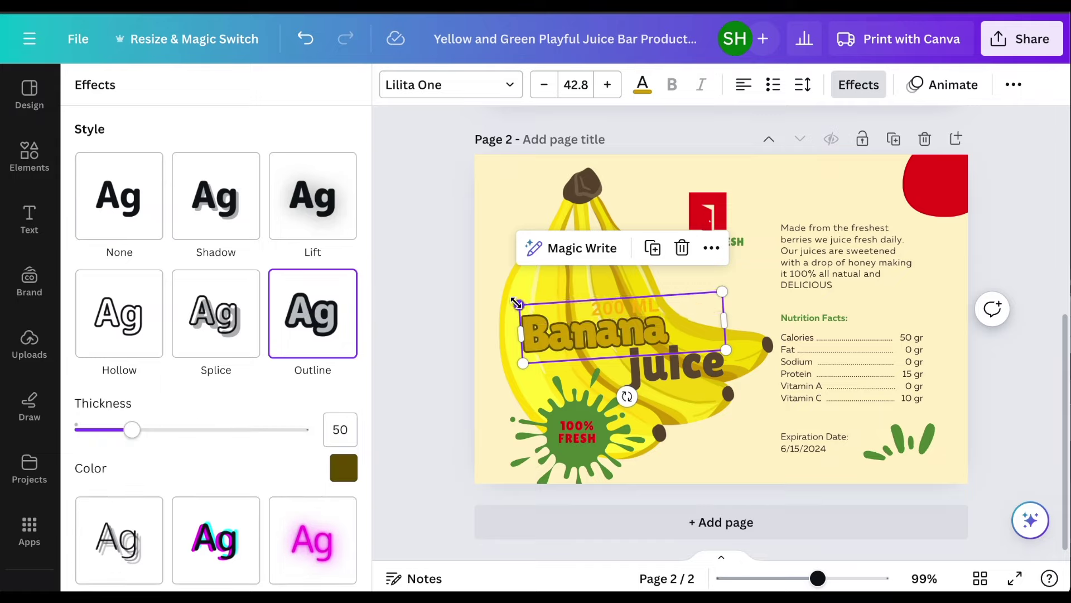
left_click_drag(514, 304, 511, 302)
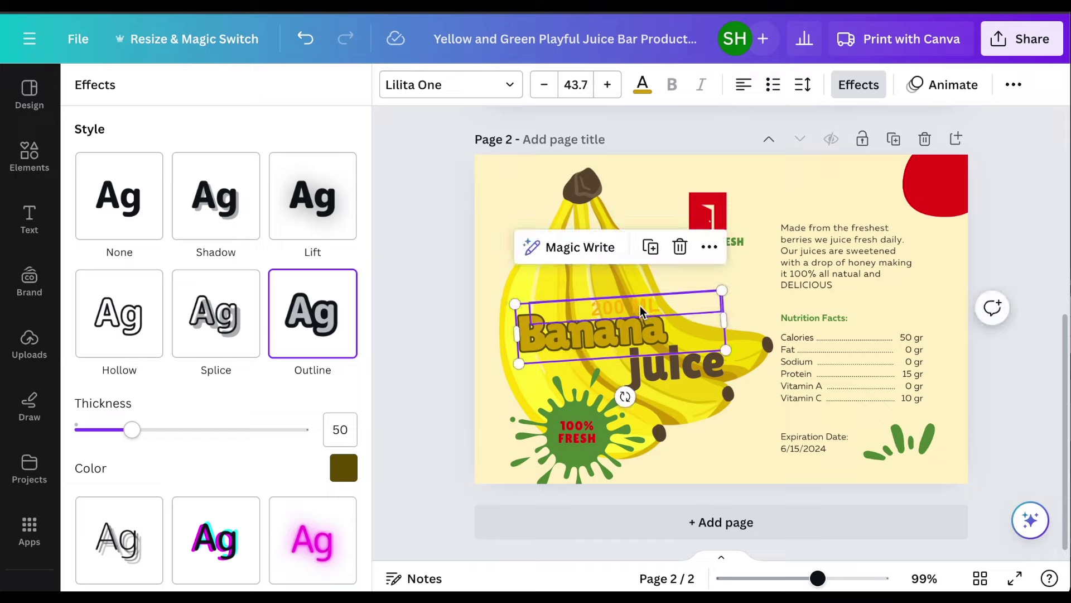
- Shift the 200 ML text slightly up and left above the Banana heading and recolor it dark brown from the photo colors
left_click(641, 306)
mouse_move(639, 306)
left_mouse_down()
mouse_move(628, 292)
mouse_move(627, 305)
left_mouse_up()
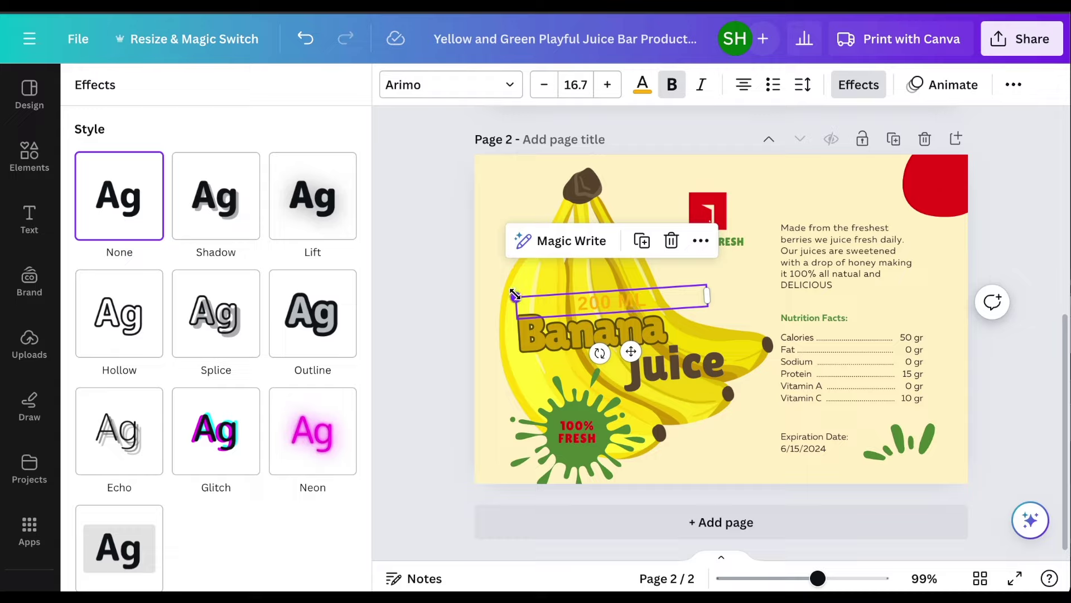
left_click_drag(514, 293, 514, 294)
double_click(608, 303)
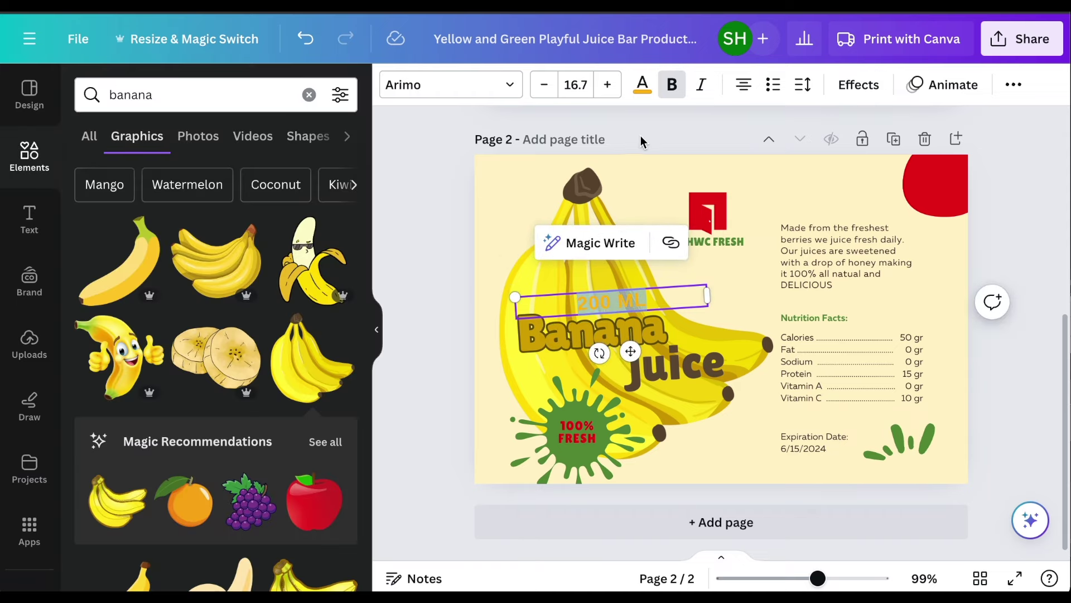
left_click(643, 84)
left_click(289, 480)
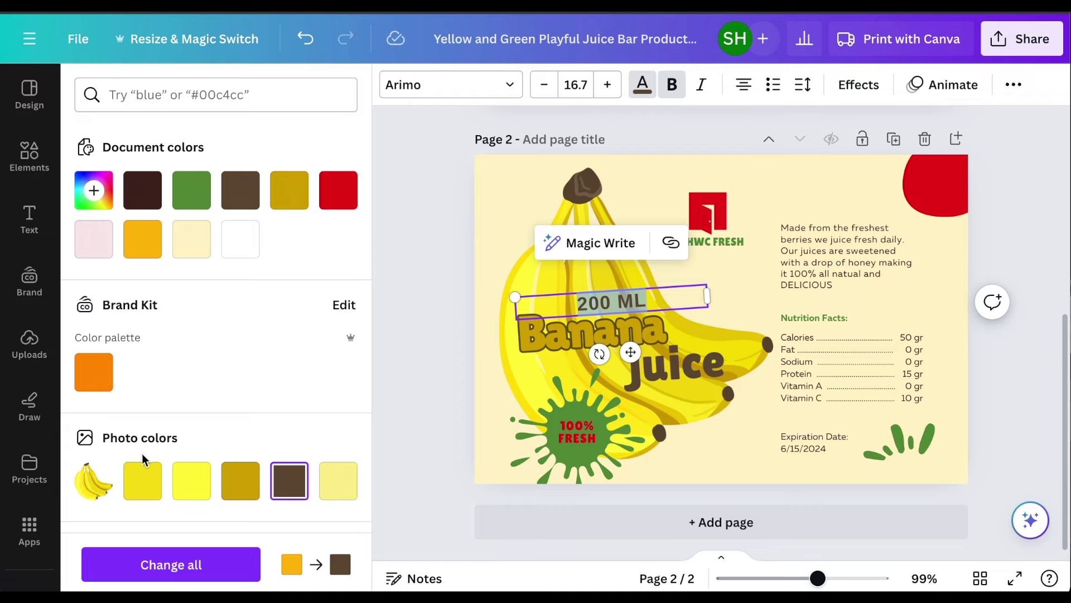
key("Escape")
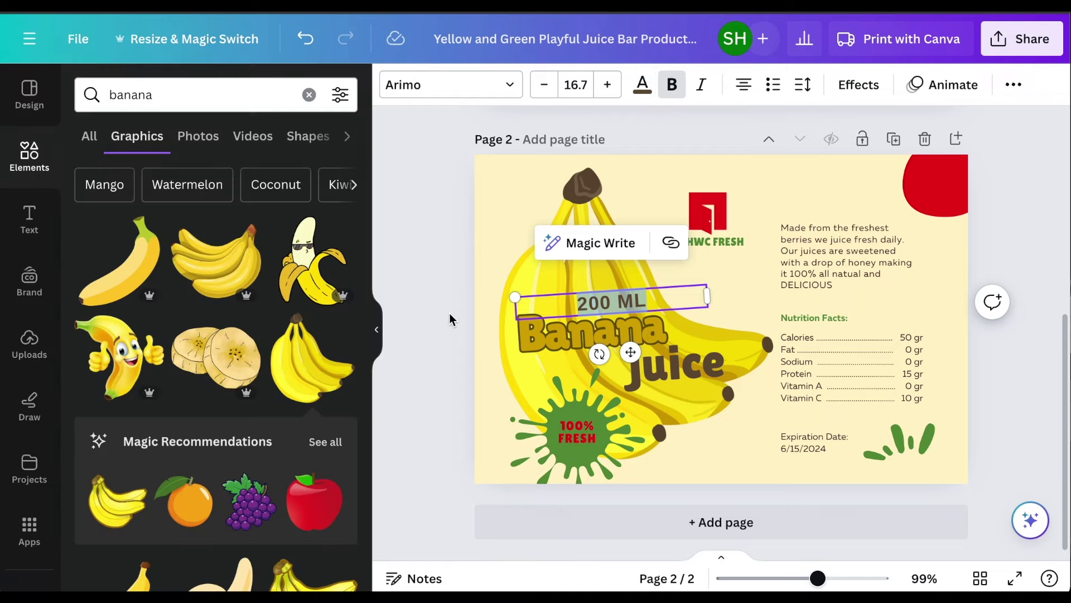
left_click(451, 319)
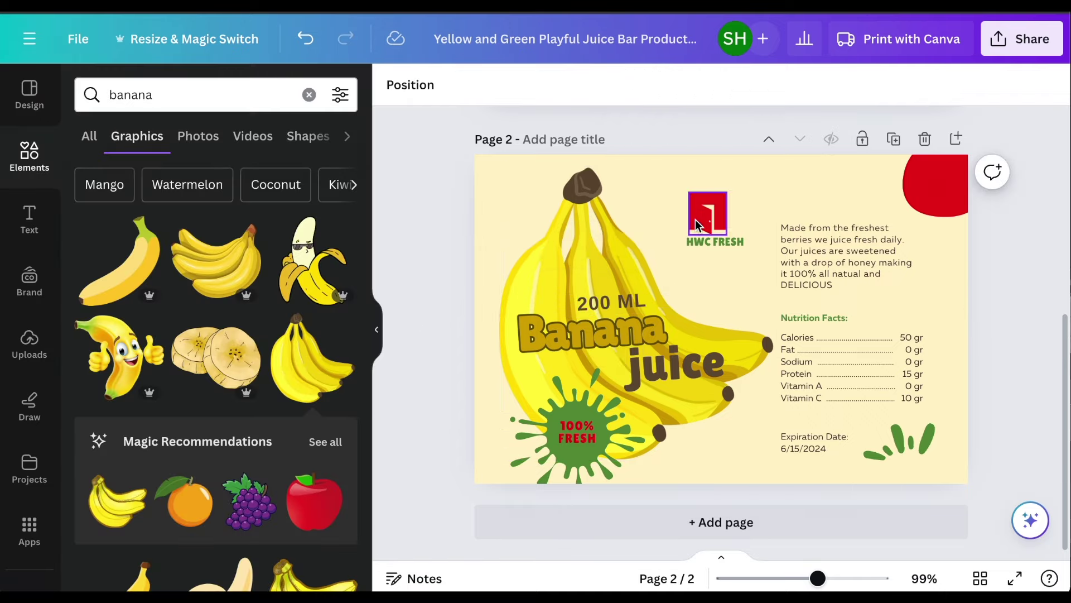
- Recolor the red corner blob on page 2, with dark brown for its first color and dark gold for its second
left_click(952, 192)
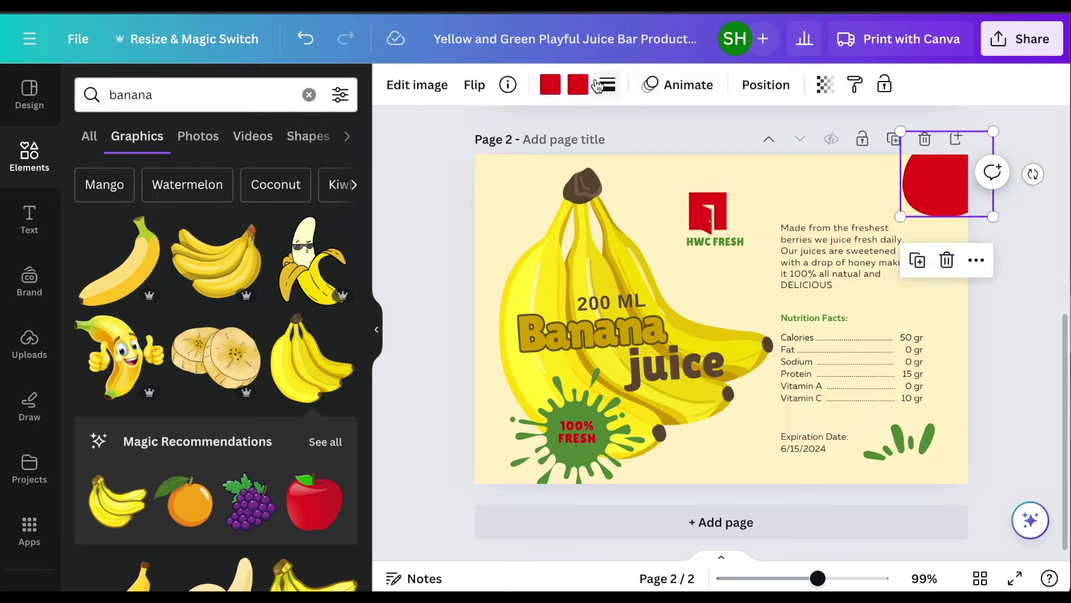
left_click(578, 87)
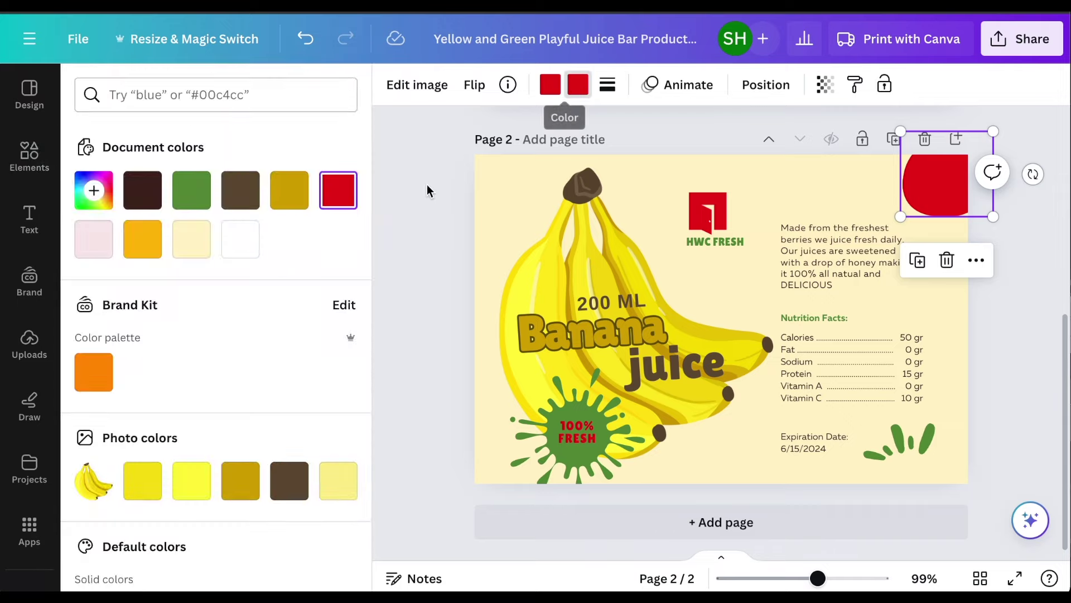
left_click(289, 481)
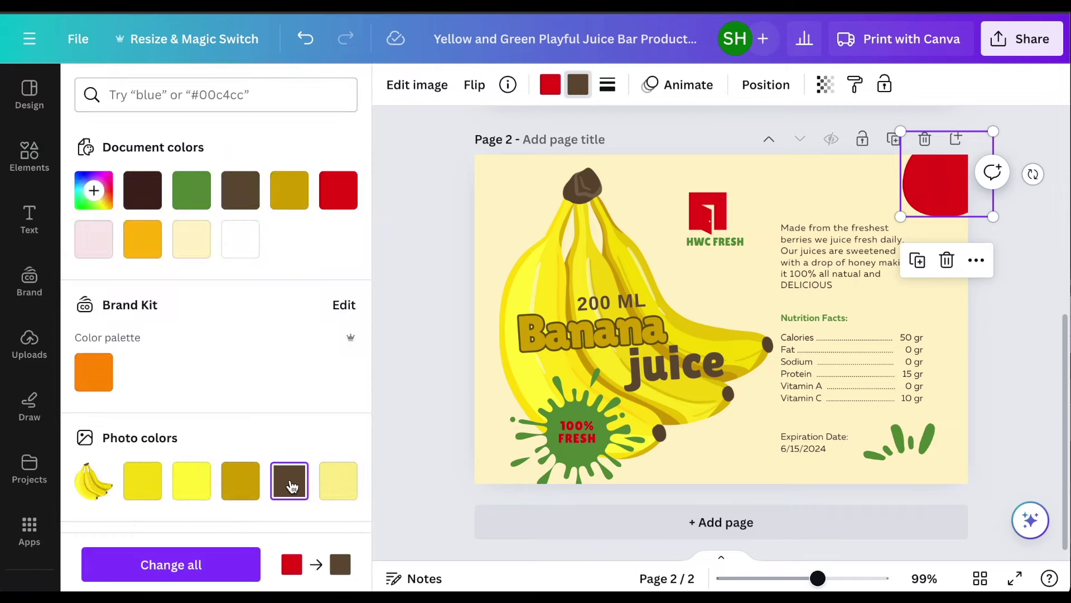
left_click(251, 489)
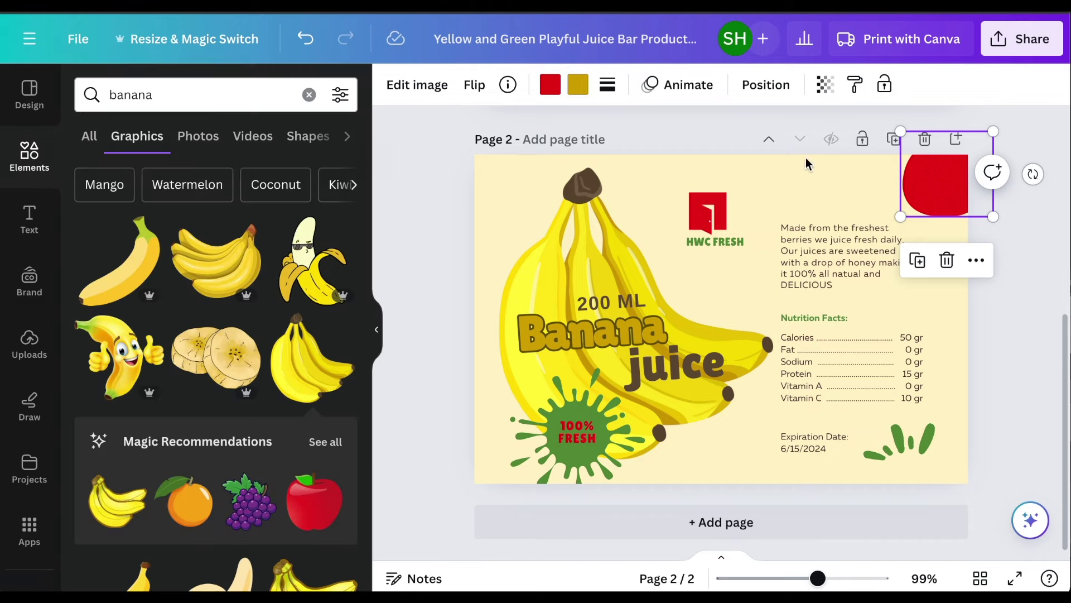
left_click(800, 170)
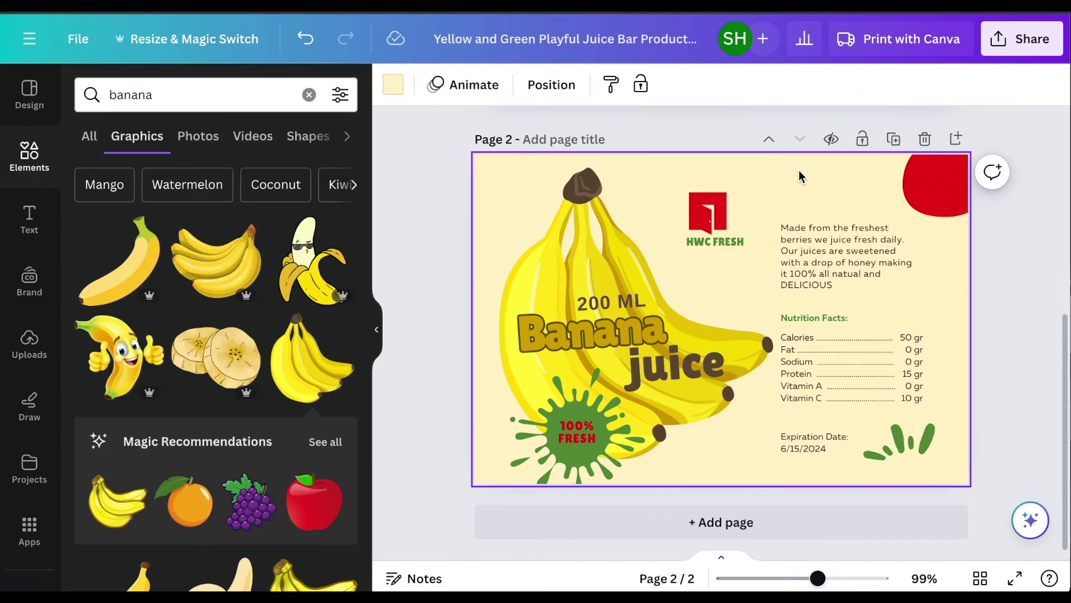
left_click(949, 174)
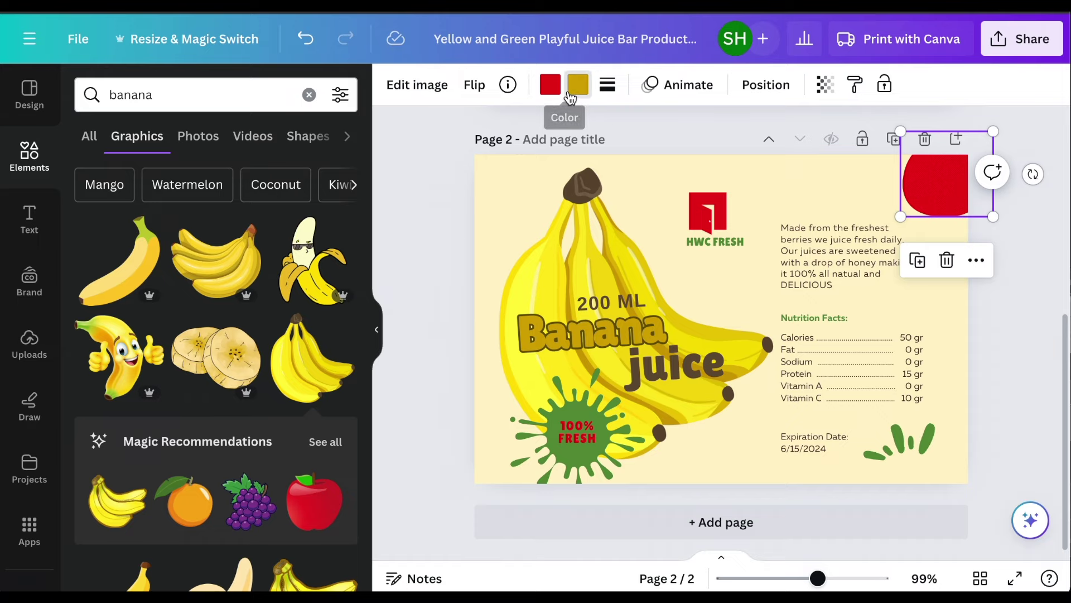
left_click(551, 88)
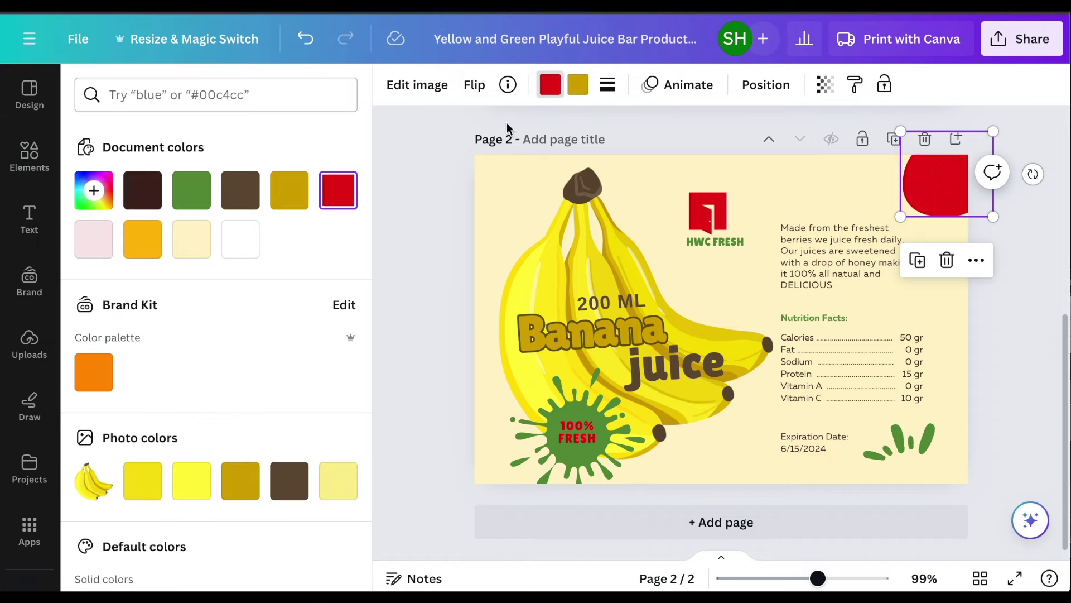
left_click(543, 89)
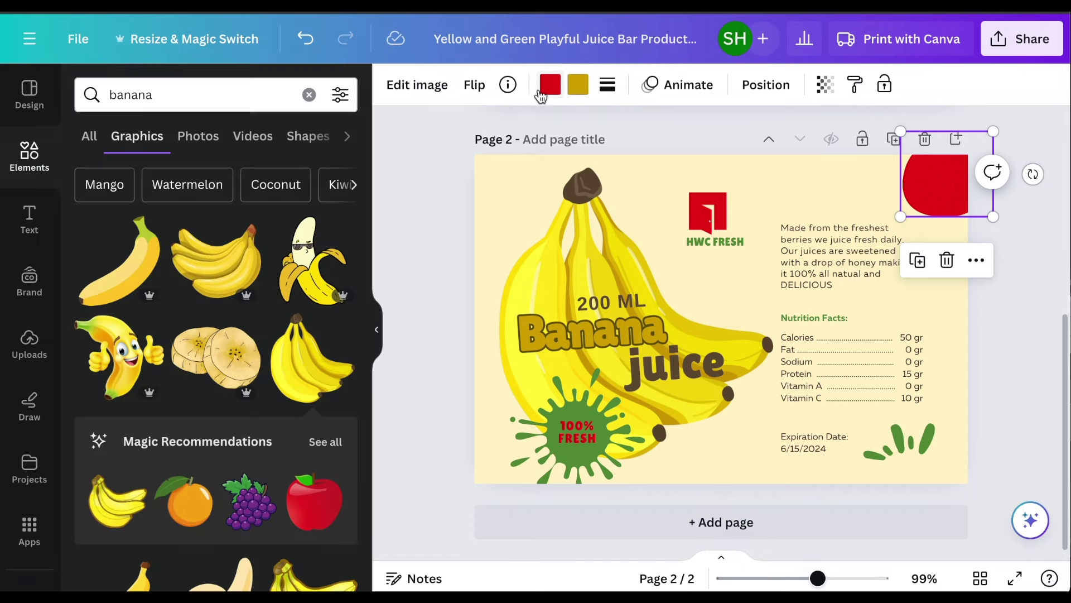
left_click(545, 90)
left_click(289, 484)
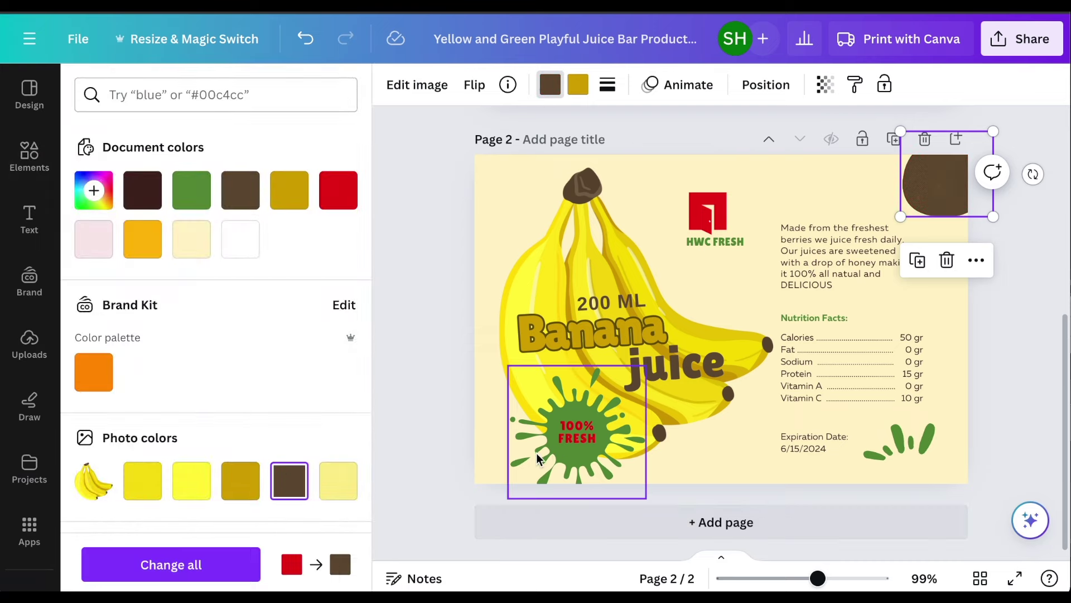
- Recolor the 100% FRESH text inside the splash with the dark gold document color
left_click(571, 433)
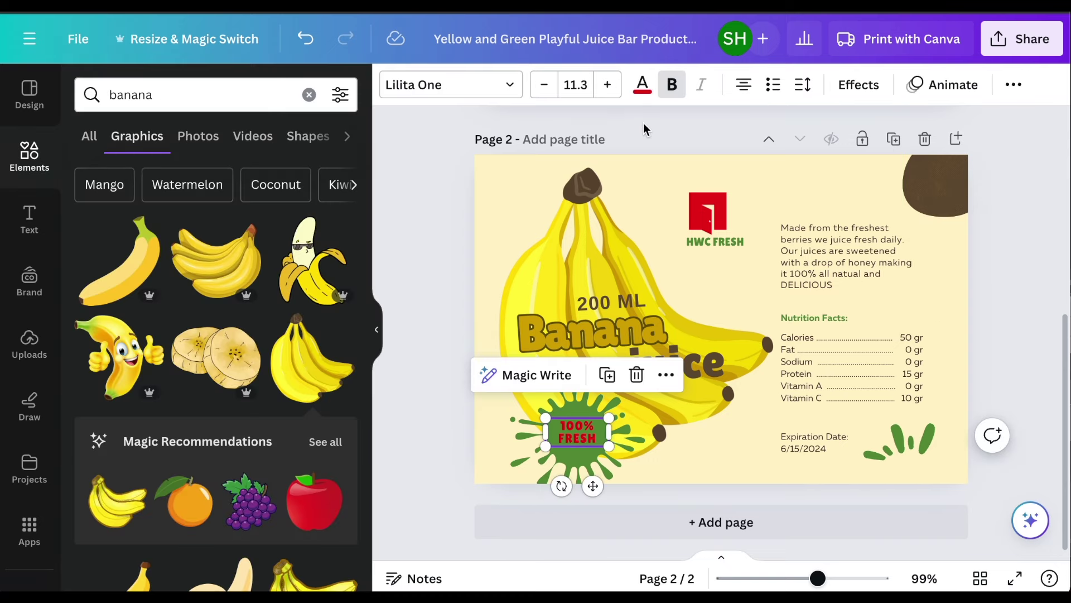
left_click(643, 91)
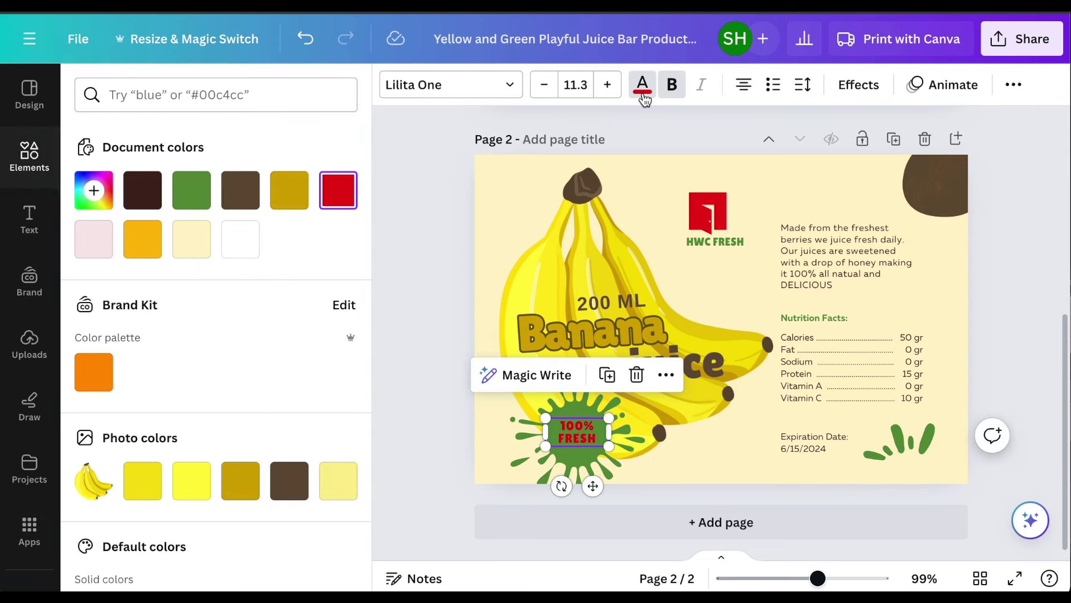
left_click(281, 207)
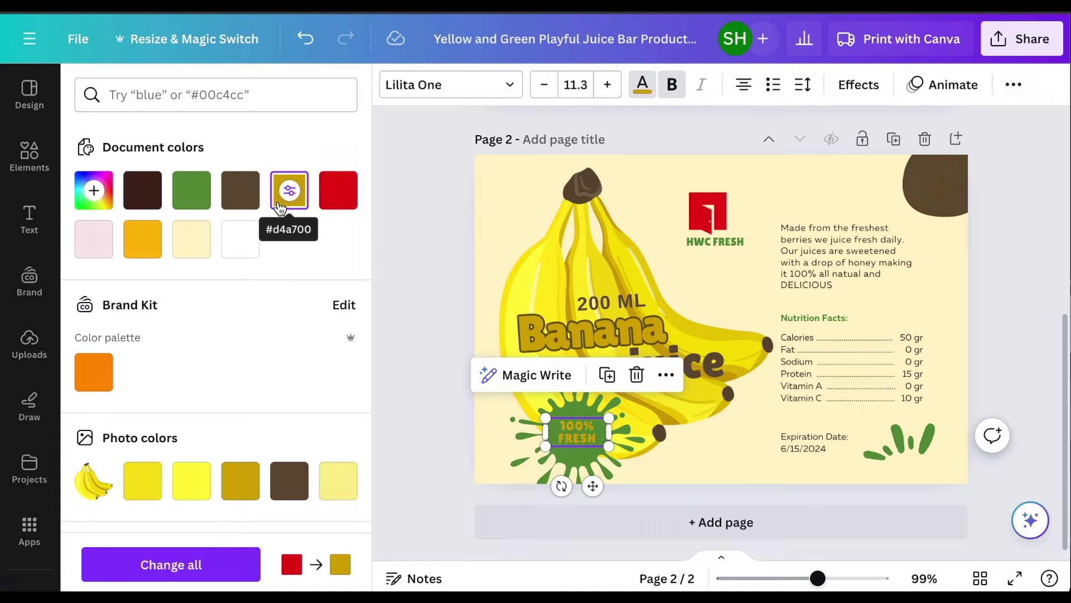
- Try dark gold on the green splash behind the 100% FRESH text, and settle on the dark brown document color
left_click(519, 443)
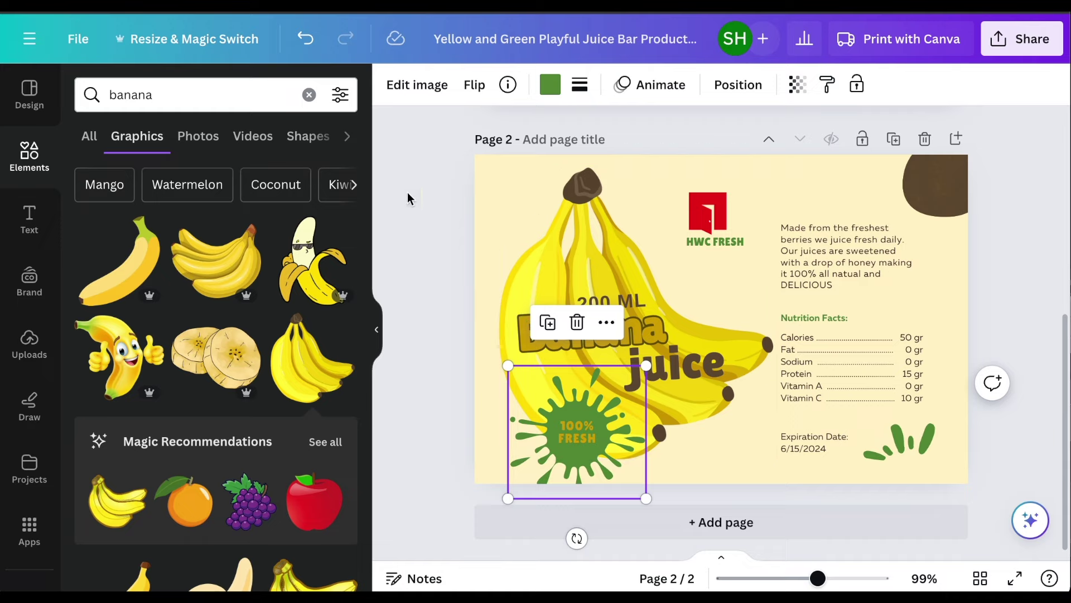
left_click(550, 84)
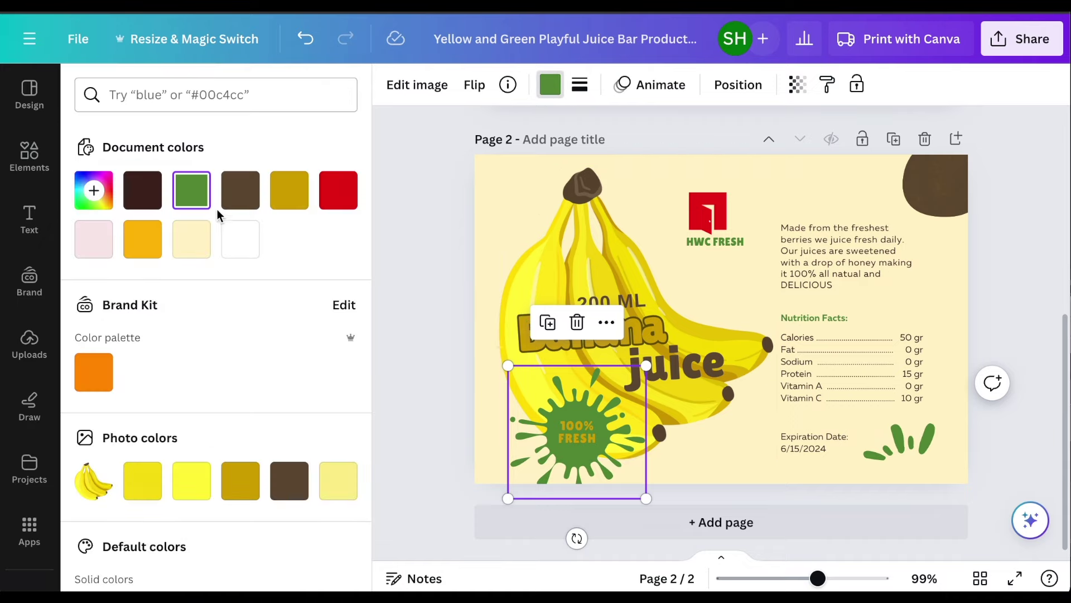
left_click(239, 484)
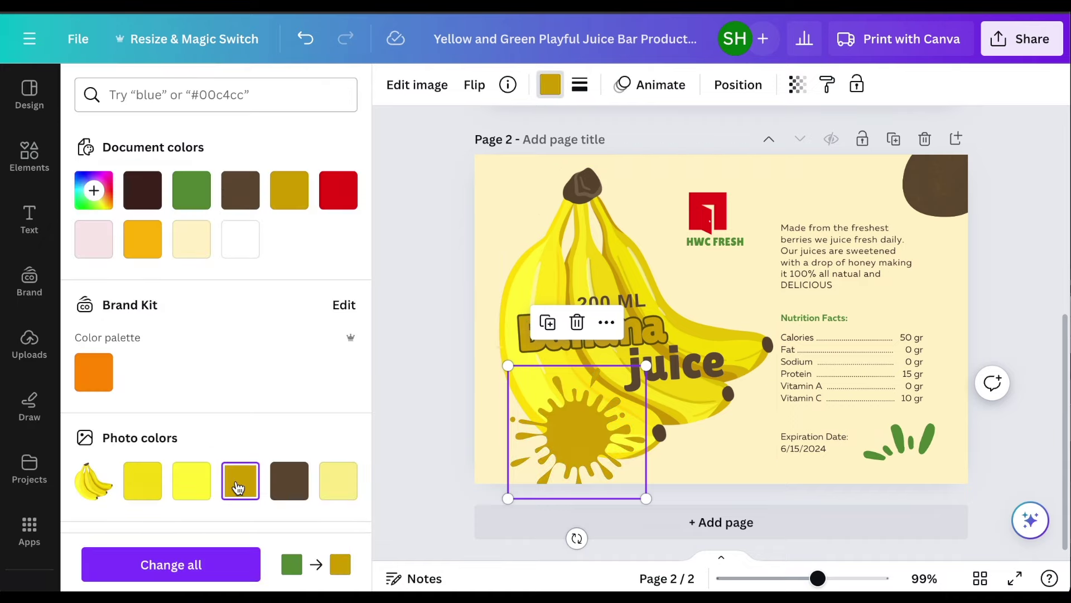
left_click(240, 191)
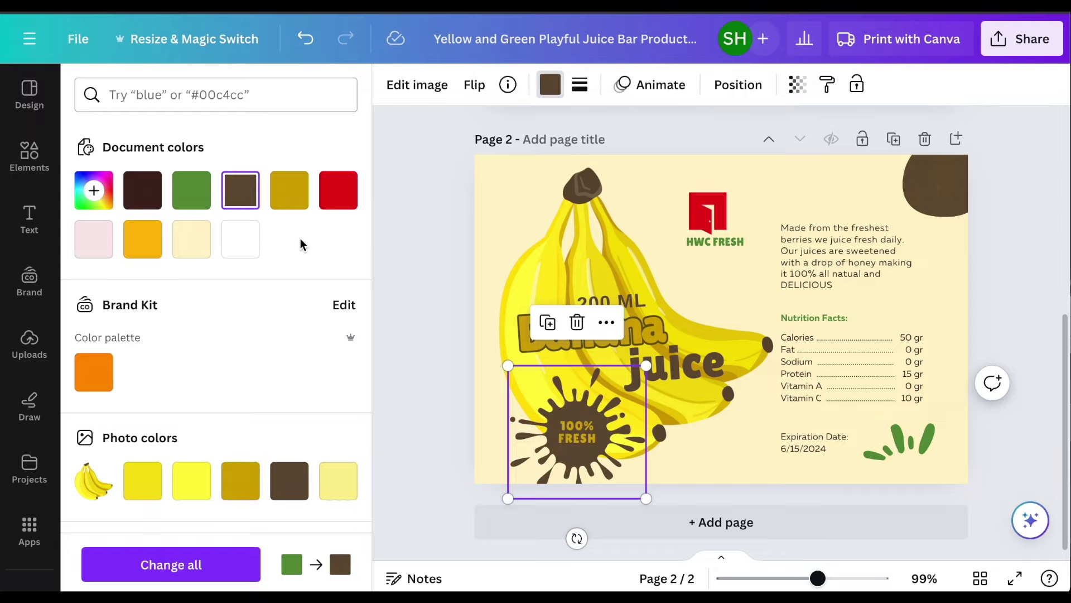
left_click(381, 293)
left_click(415, 290)
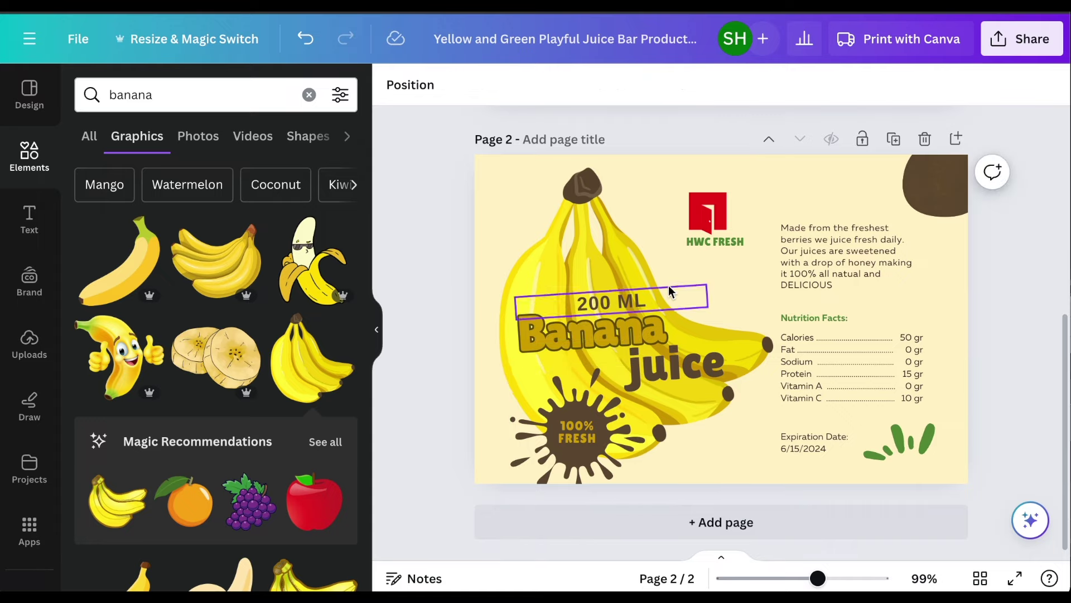
- Recolor both colors of the corner blob and the green accent strokes beside the expiration date with the photo colors' bright banana yellow
left_click(942, 205)
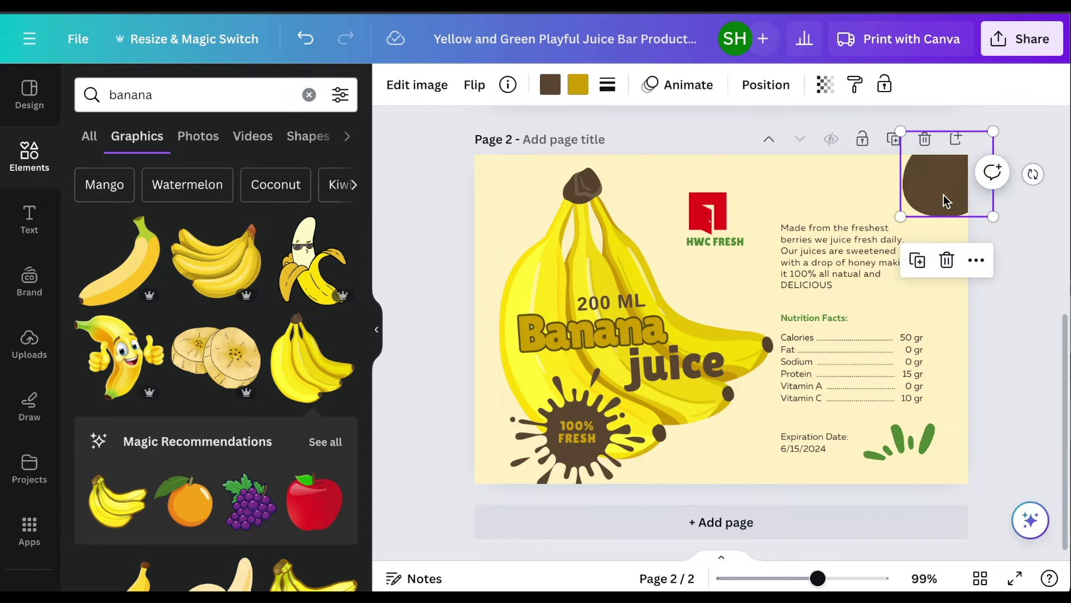
left_click(578, 85)
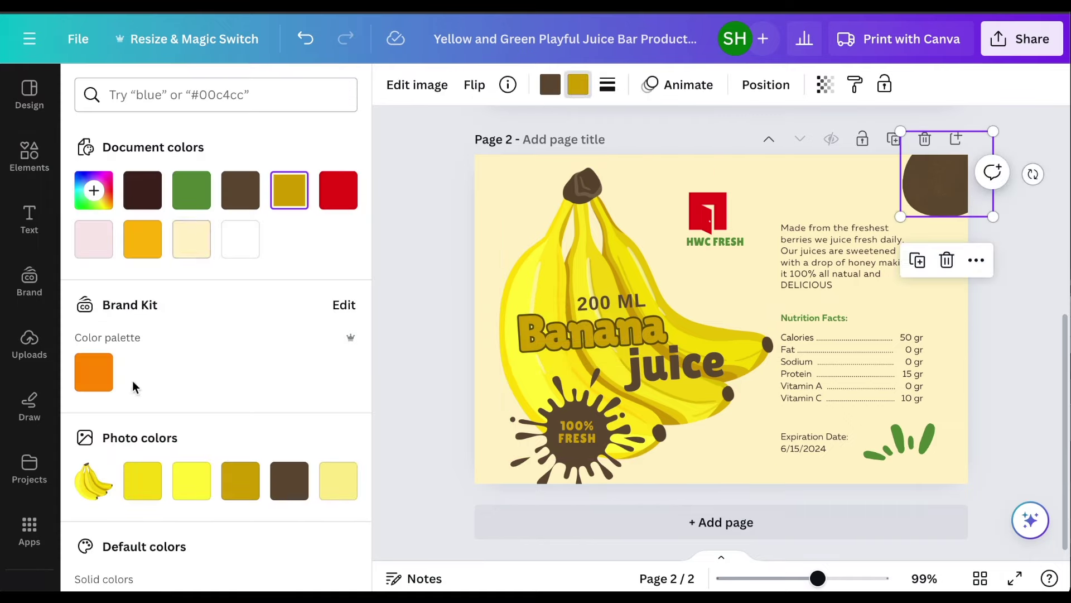
left_click(142, 496)
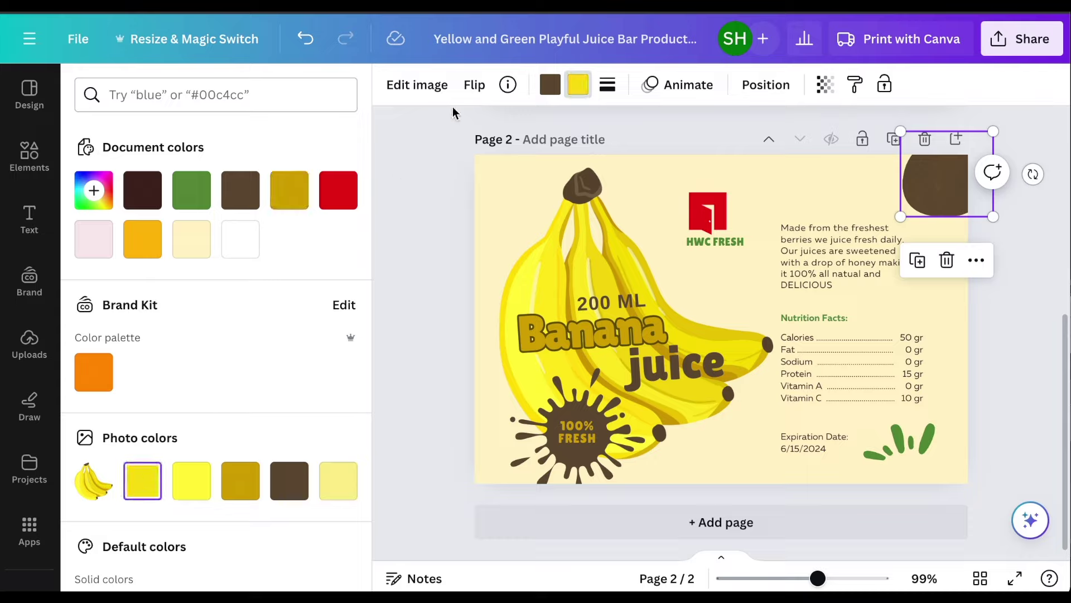
left_click(550, 85)
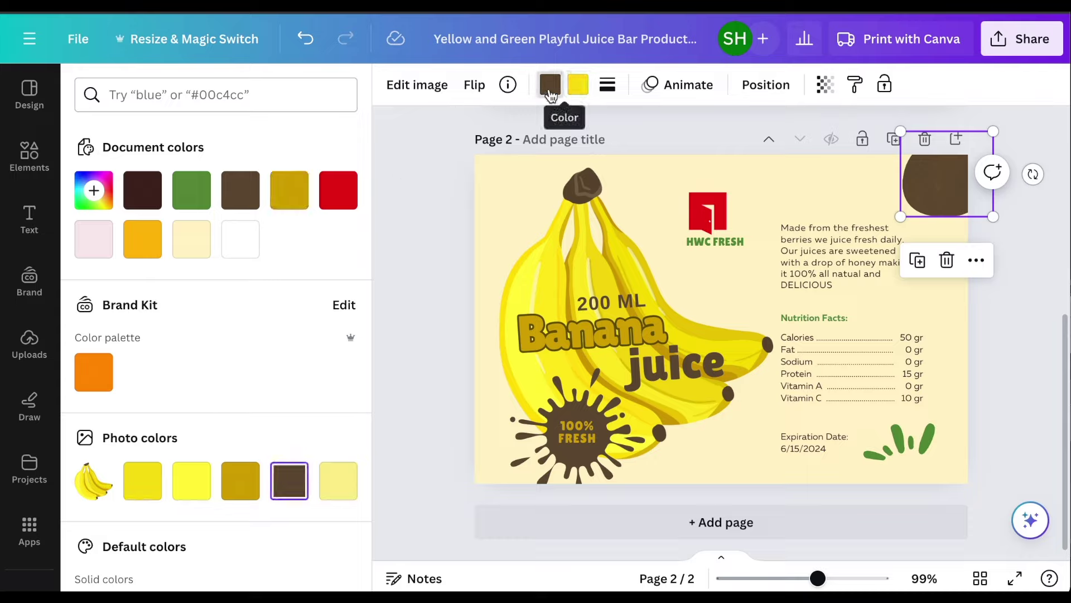
left_click(151, 487)
left_click(924, 447)
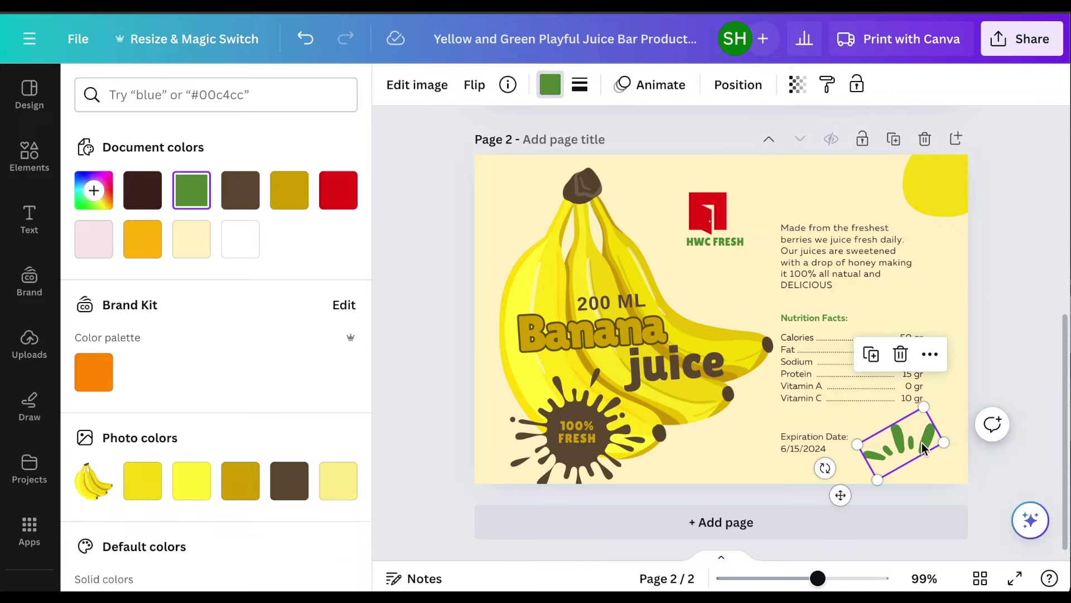
left_click(143, 483)
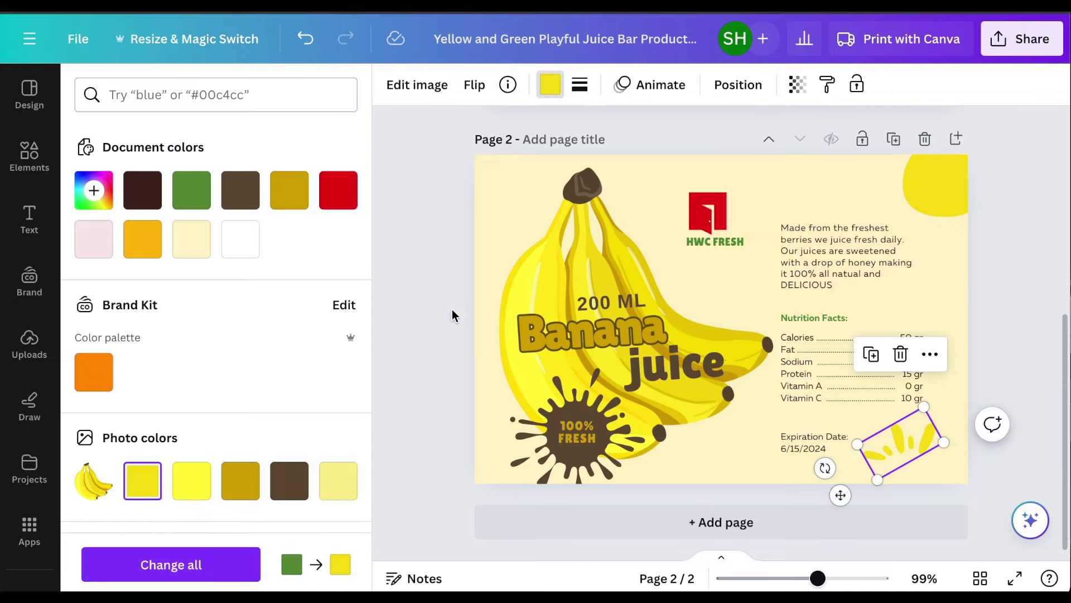
- Recolor the HWC FRESH text under the logo on page 2 with the photo colors' dark brown
key("Escape")
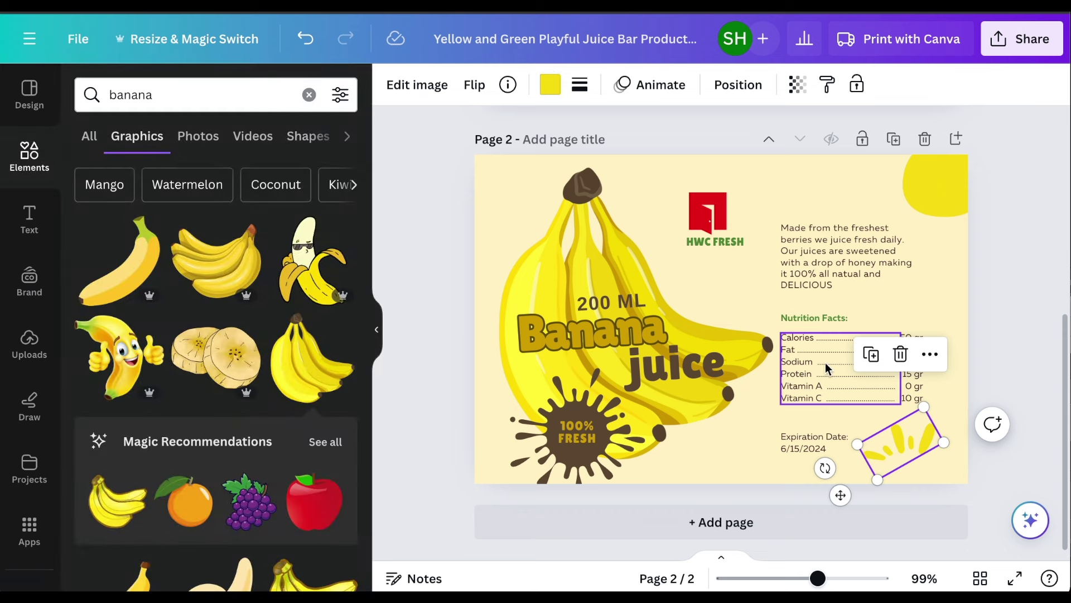
left_click(725, 242)
left_click(643, 86)
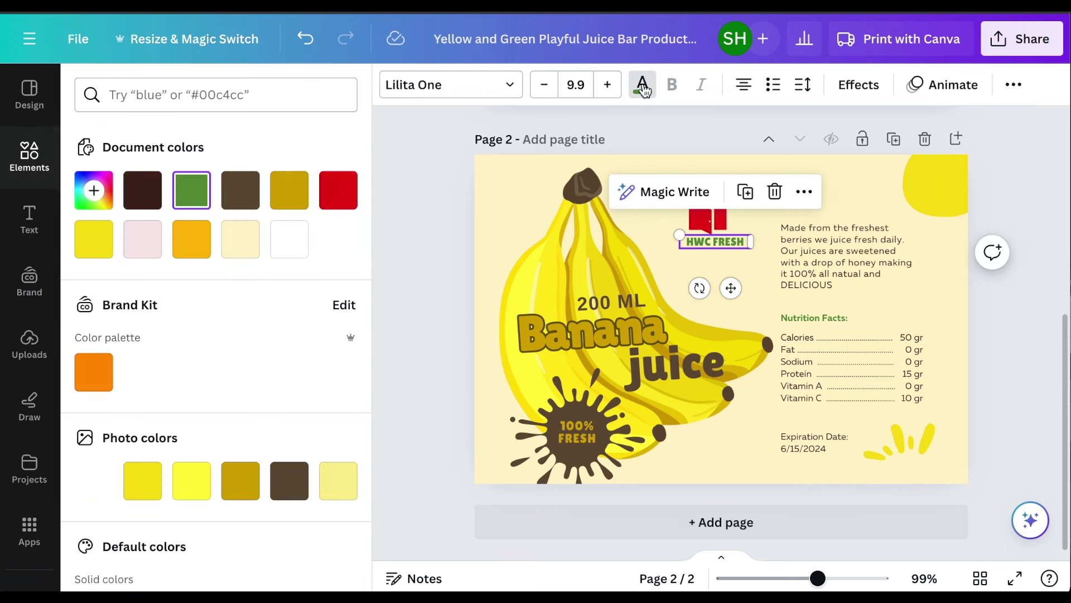
left_click(289, 480)
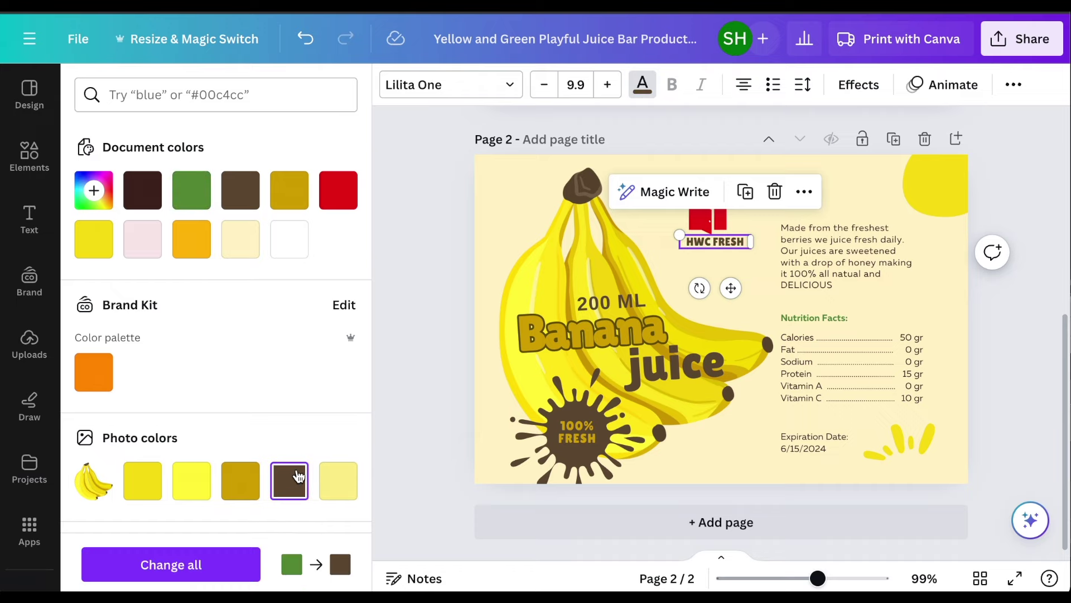
left_click(427, 397)
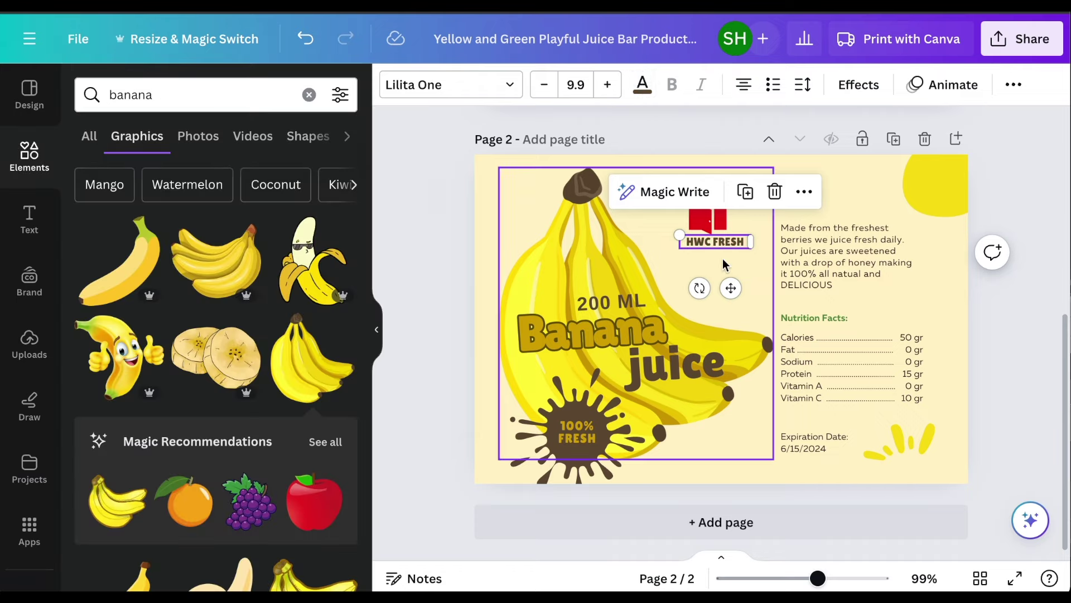
- Recolor the frame of the red door logo on page 2 with the photo colors' dark gold
left_click(716, 221)
left_click(709, 206)
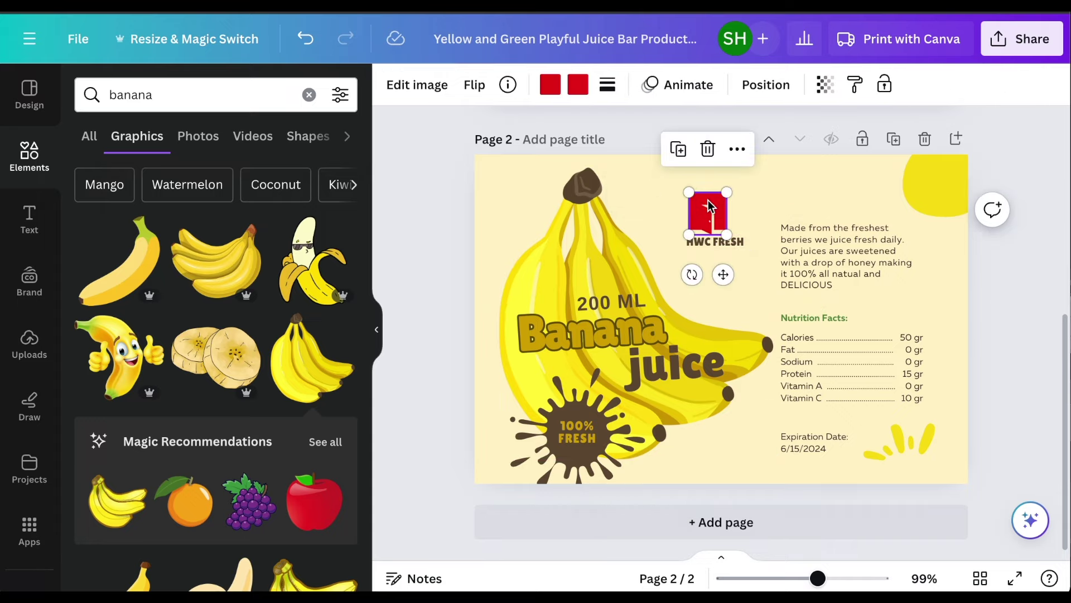
left_click(577, 87)
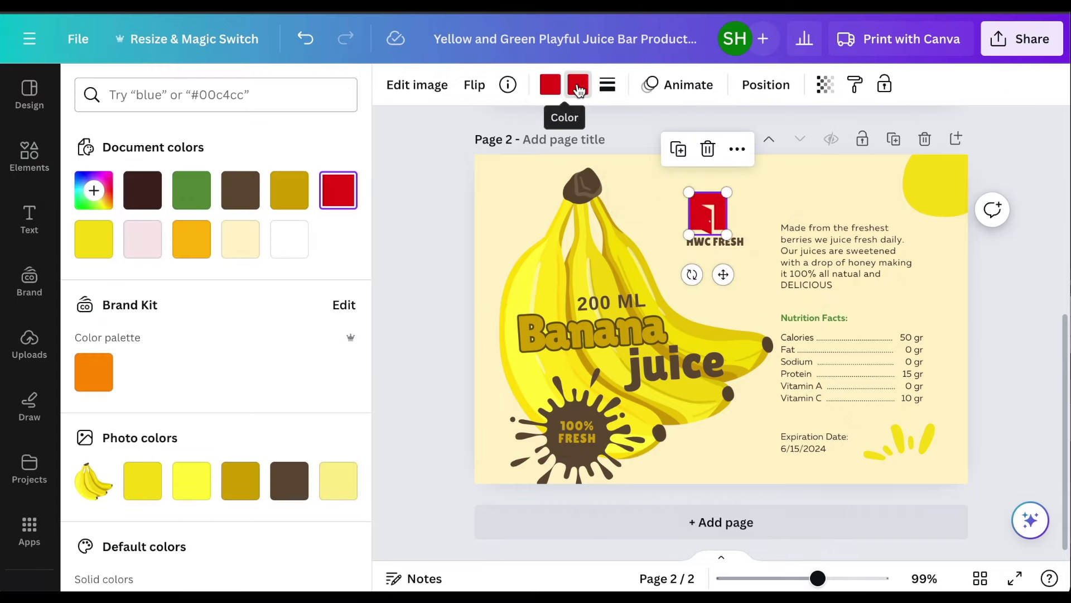
left_click(234, 482)
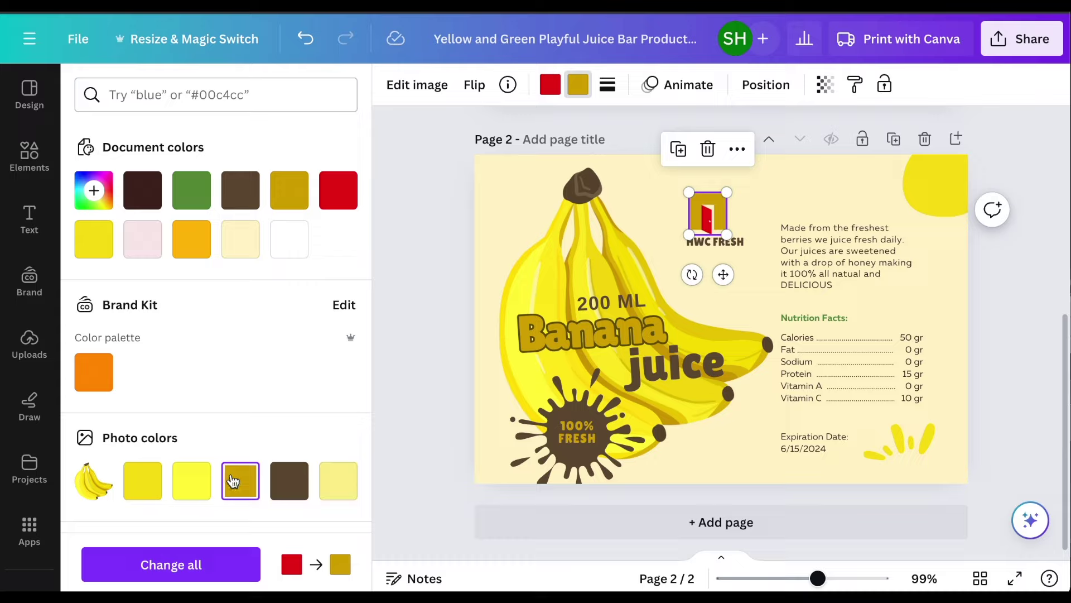
- Try lighter yellows on the logo's red door and settle on the photo colors' bright banana yellow
left_click(551, 84)
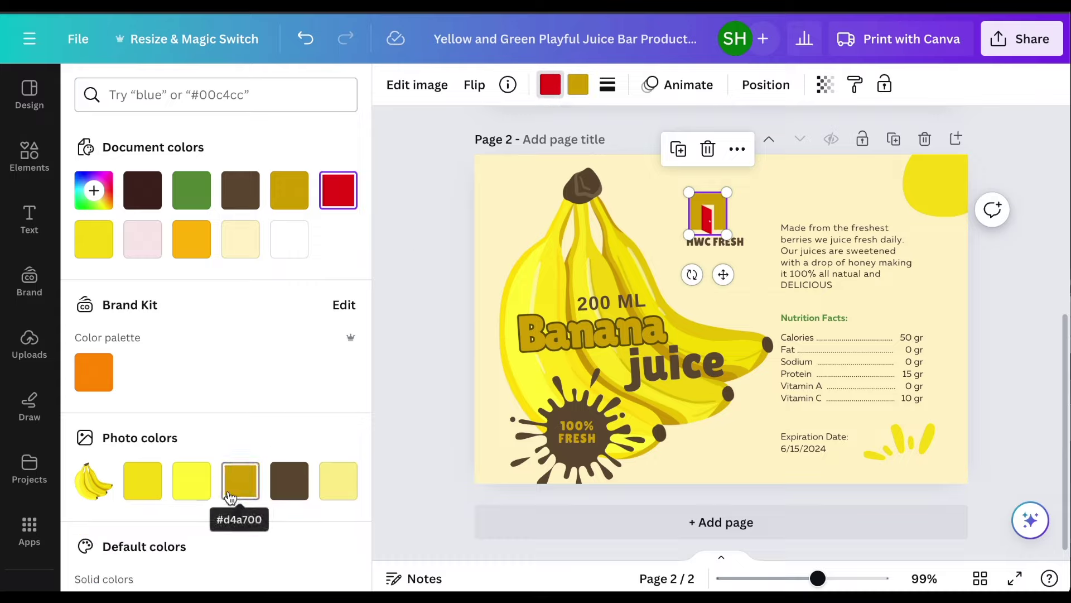
left_click(192, 486)
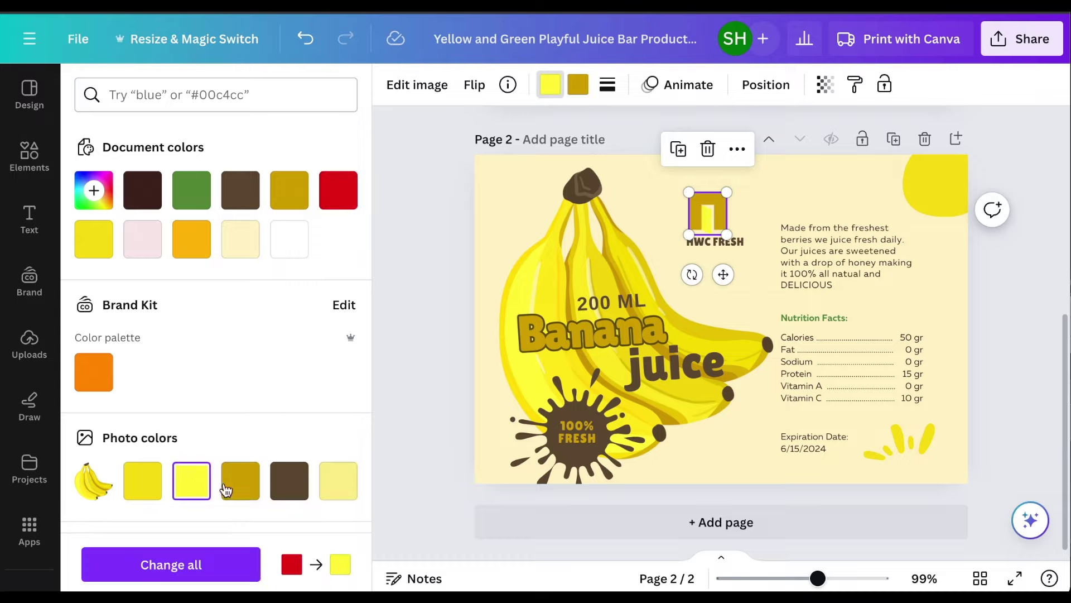
left_click(336, 483)
left_click(129, 486)
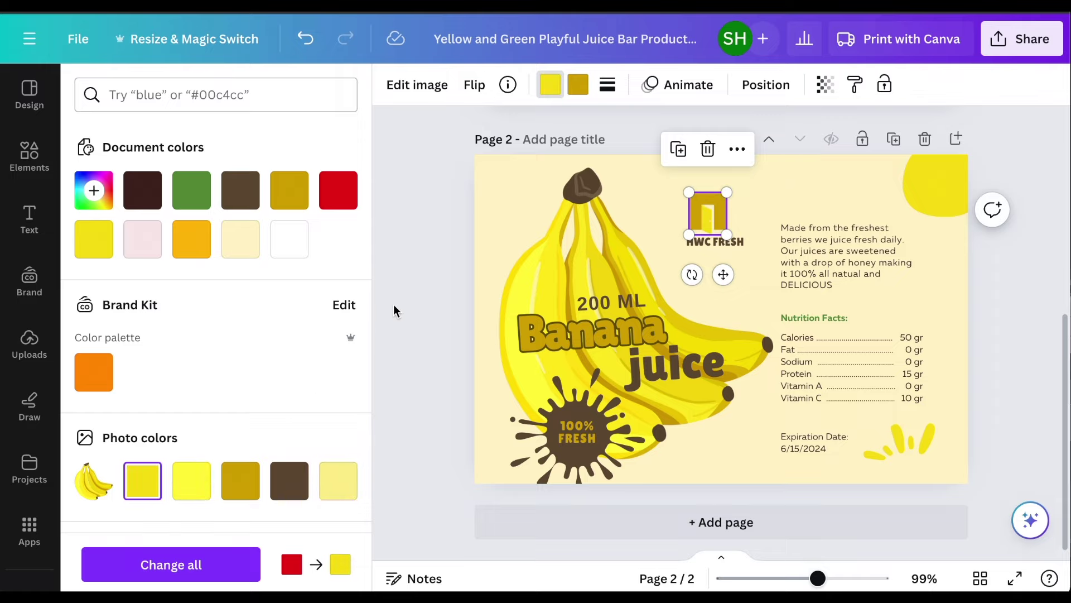
key("Escape")
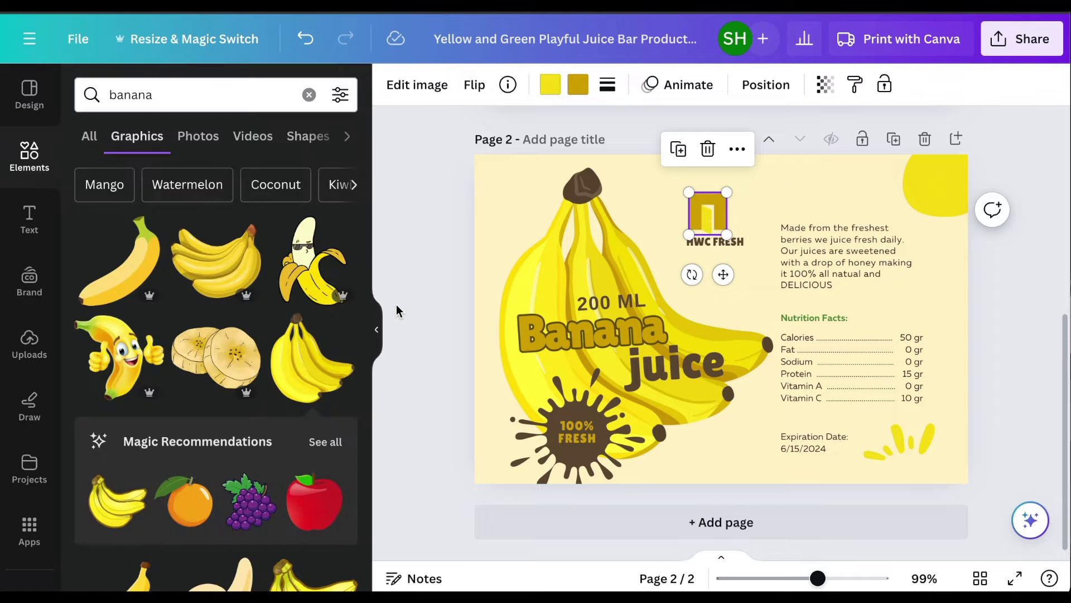
- Replace the word "berries" with "bananas" in page 2's product description
left_click(825, 255)
left_click(829, 244)
left_click_drag(813, 238, 782, 237)
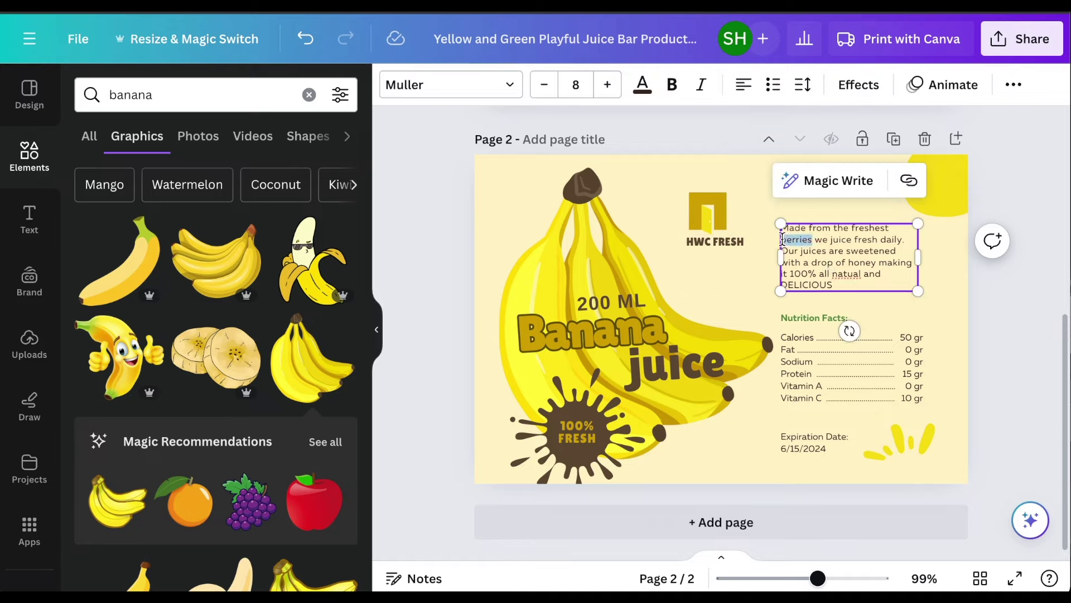
type("ban")
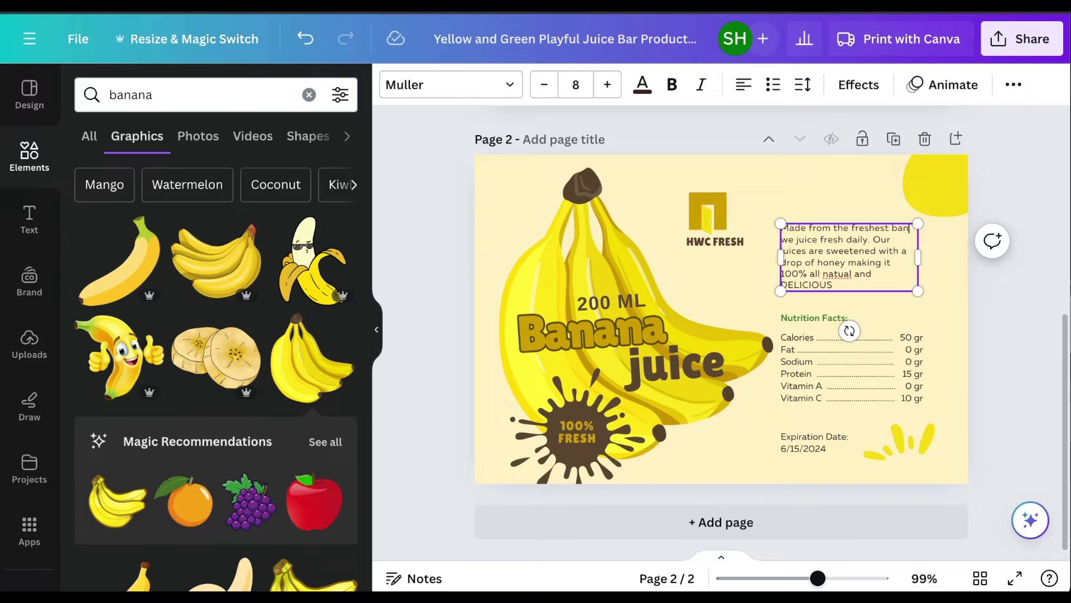
type("anas we juice fresh daily.")
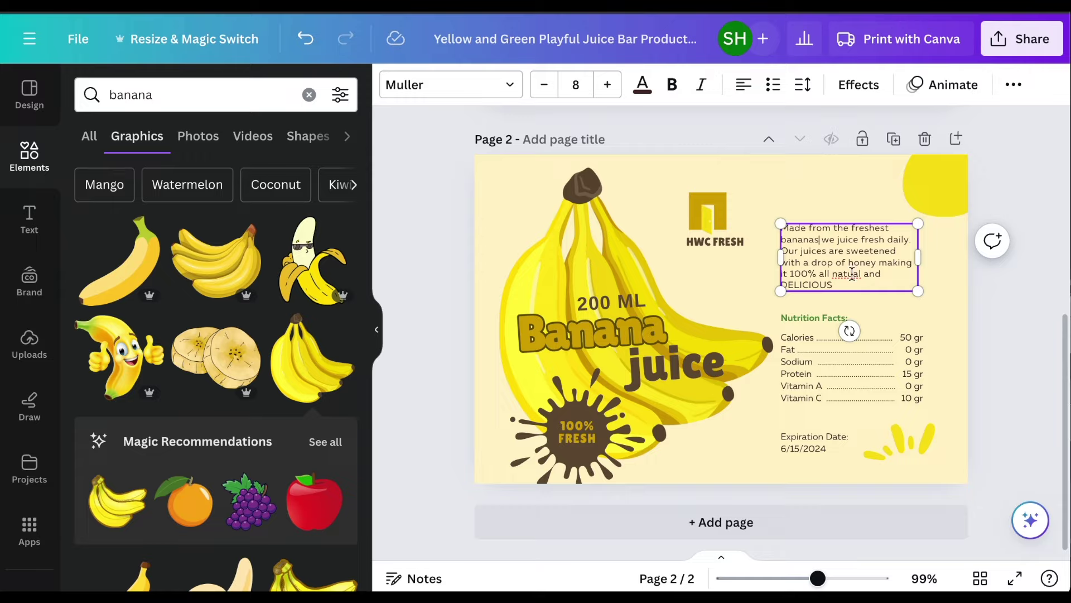
- Correct "natual" to "natural" in page 2's description and insert "nd a pinch of cinnamon" after "honey"
type("r")
type("inf")
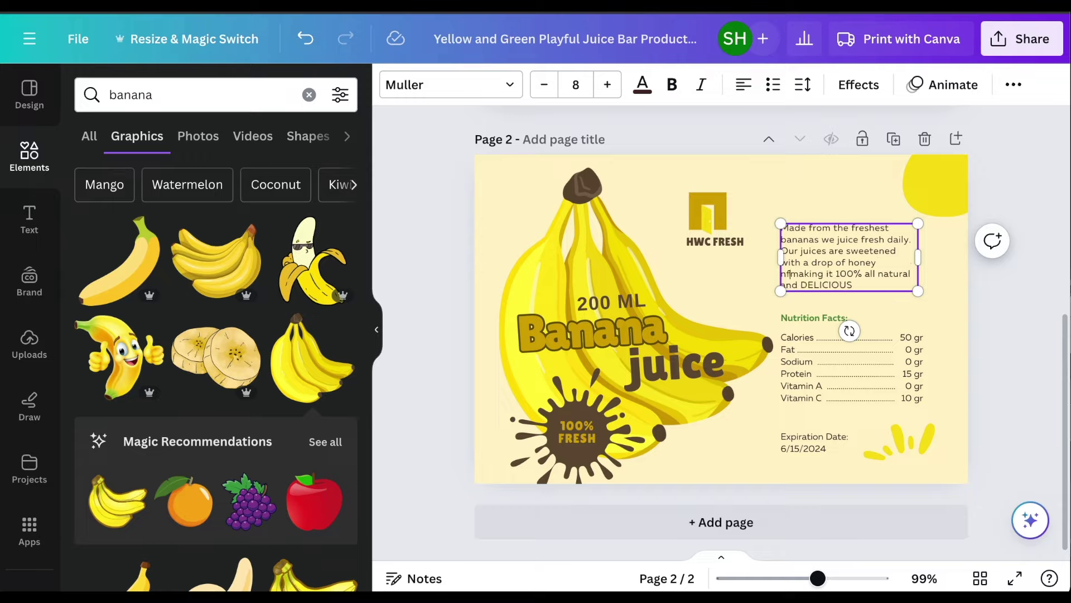
key("BackSpace")
type("d a ")
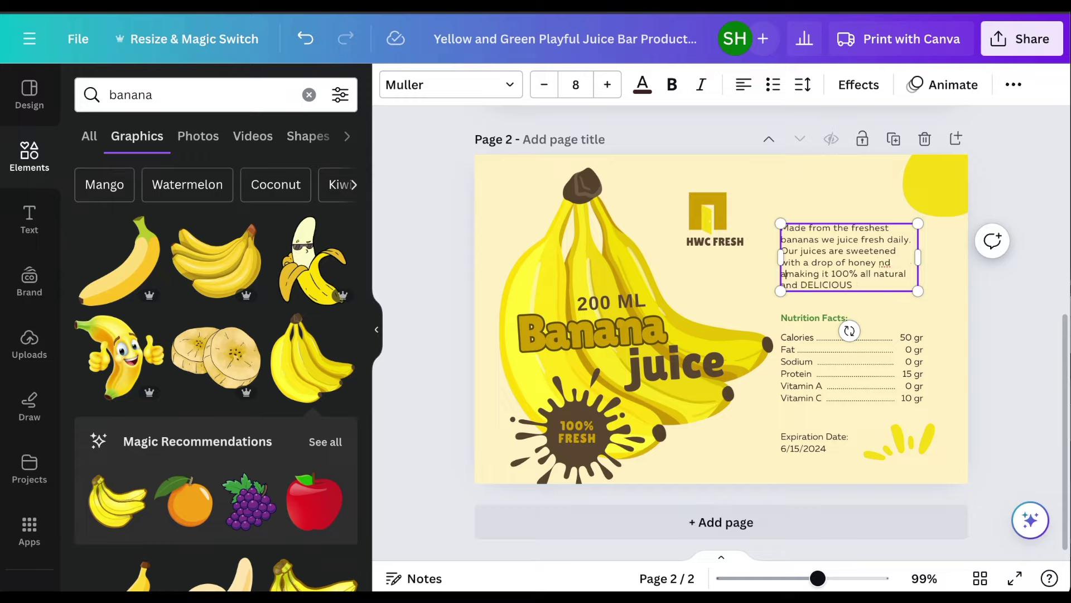
type("pinch ")
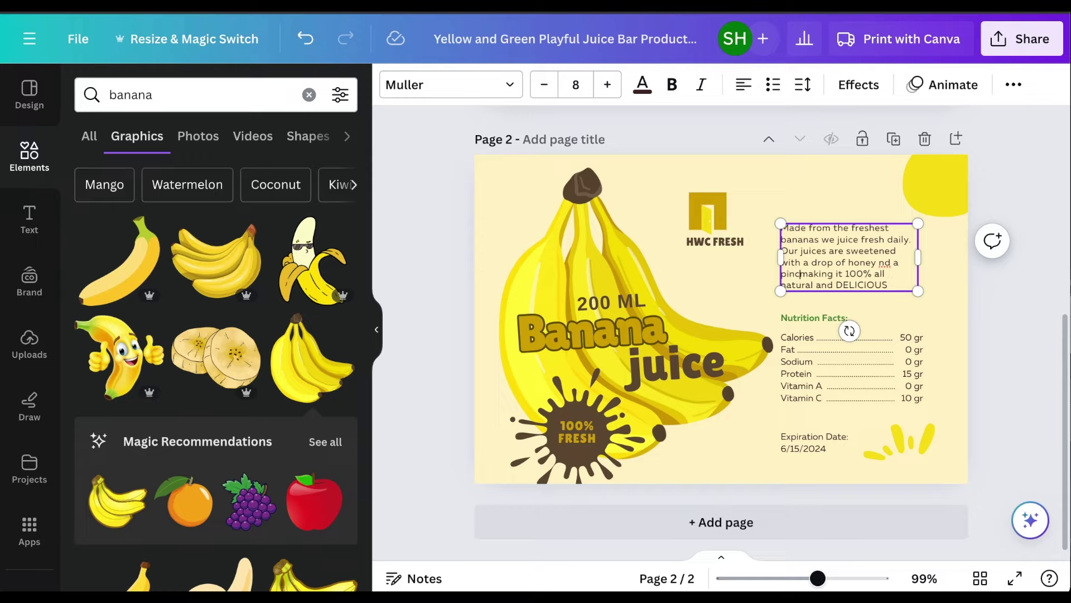
type("of cin")
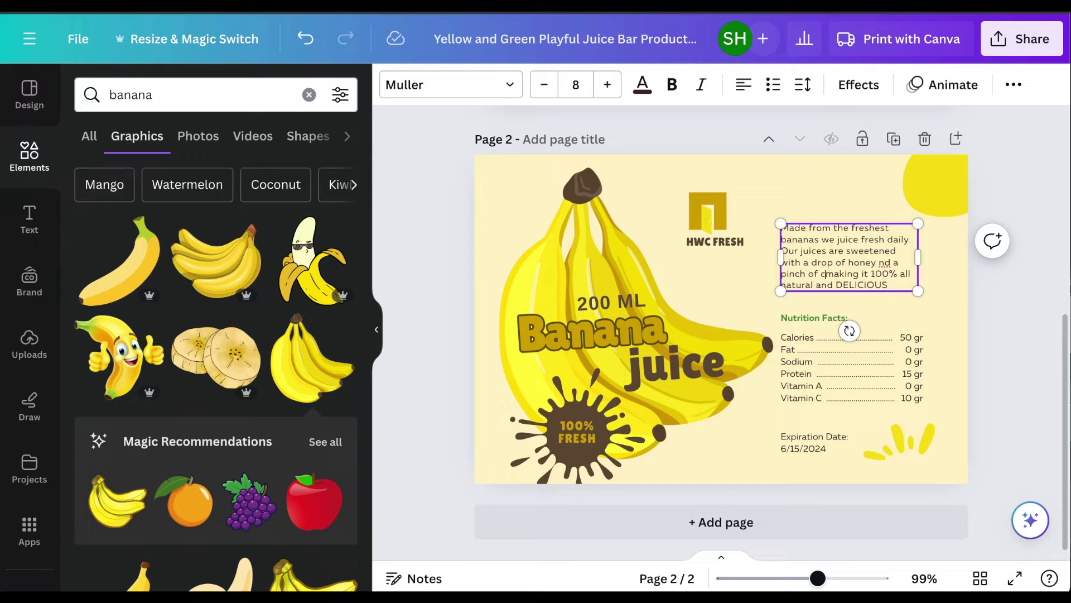
type("nam")
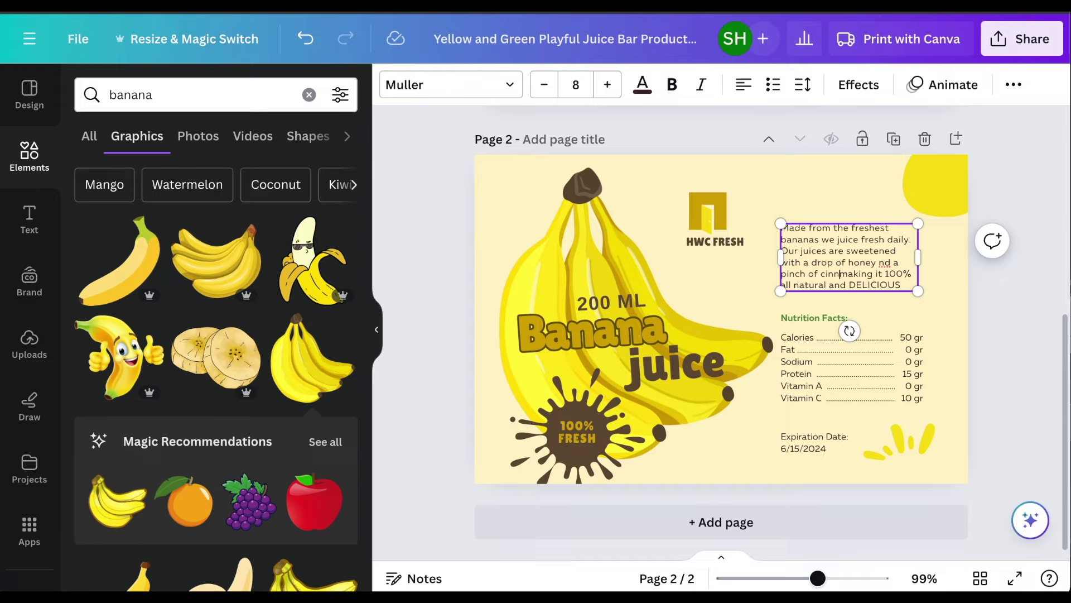
type("on")
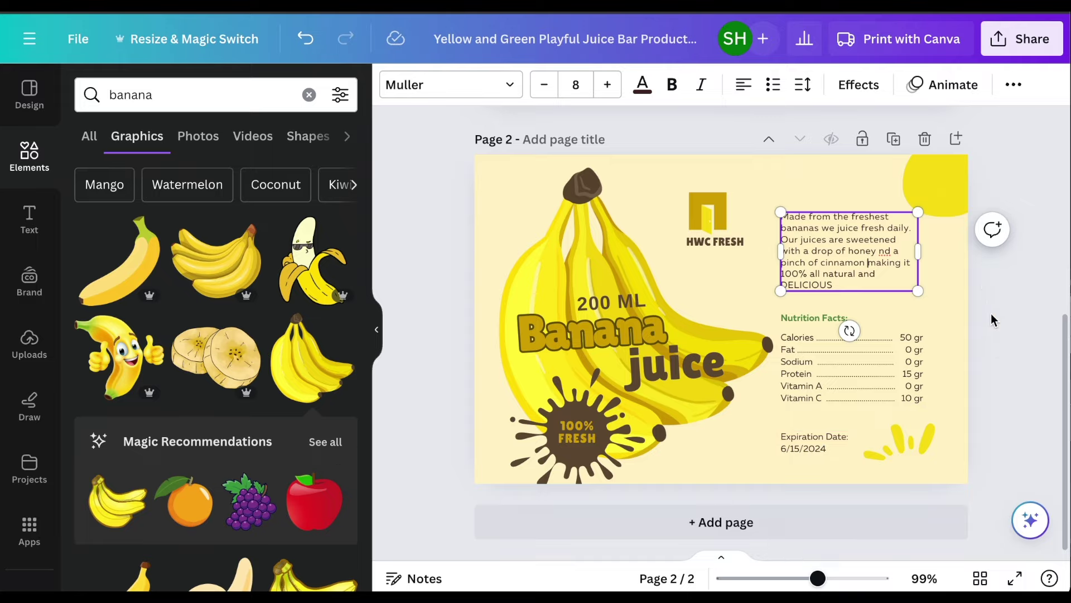
left_click(999, 346)
- Compare the strawberry label on page 1 with the banana label on page 2 in an enlarged workspace
left_click(376, 329)
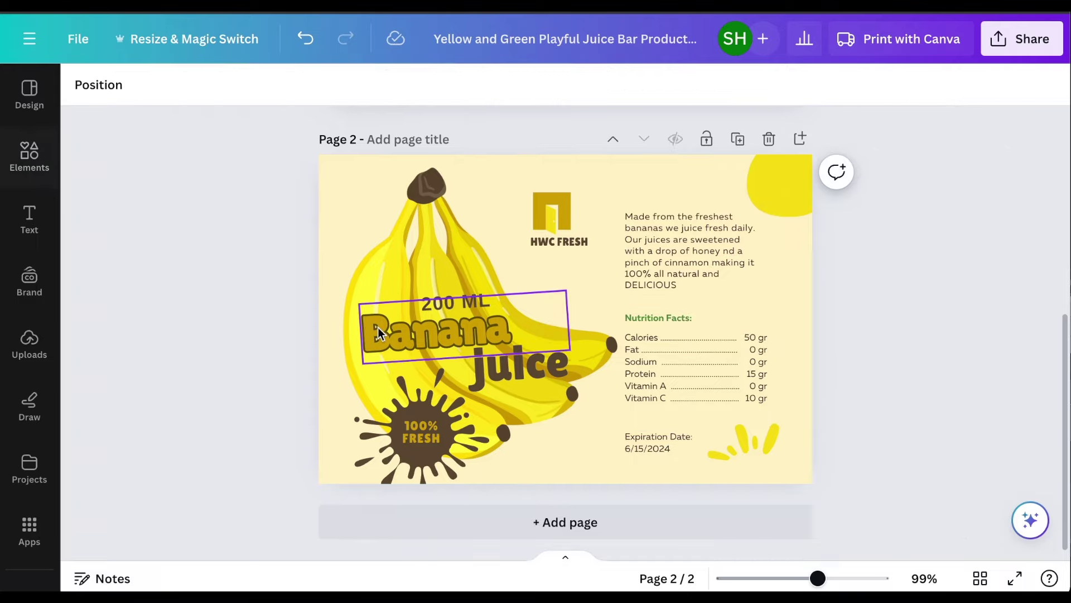
scroll(647, 371, "up", 2)
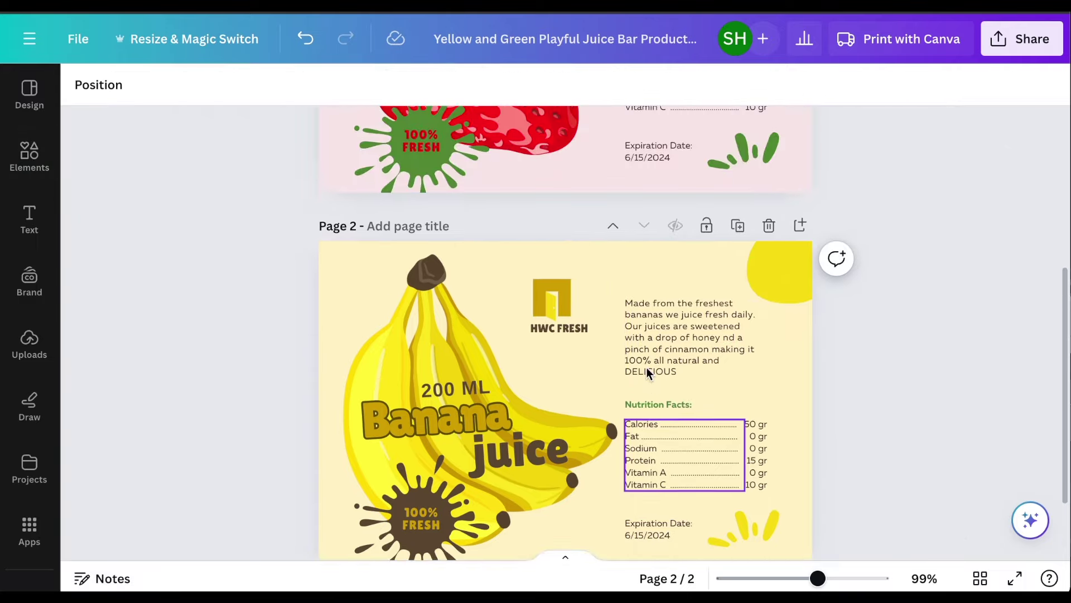
scroll(647, 371, "up", 6)
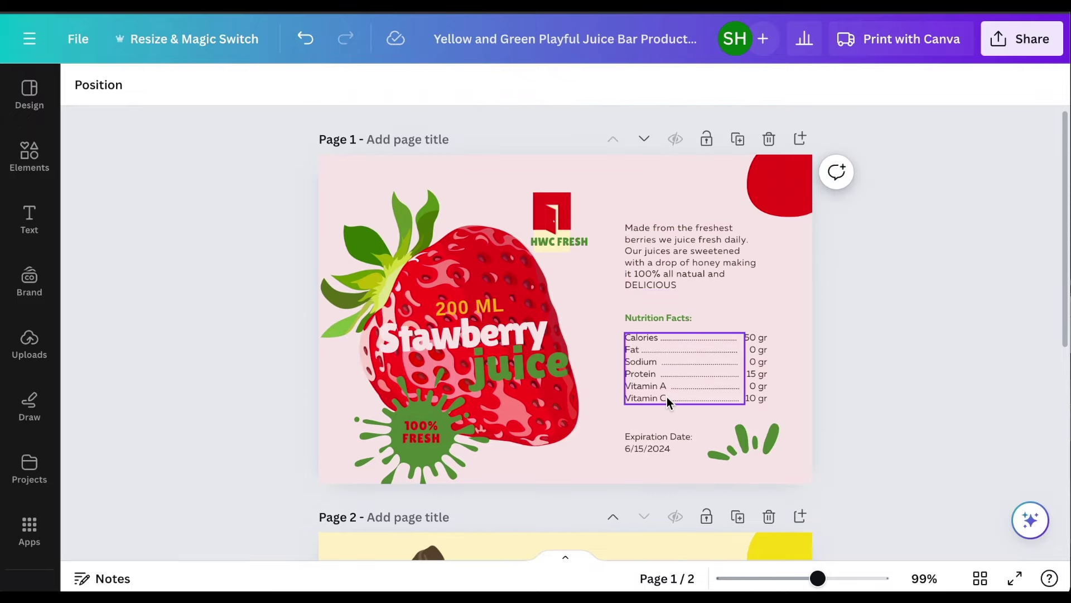
scroll(667, 401, "down", 6)
scroll(667, 401, "up", 2)
scroll(668, 400, "up", 1)
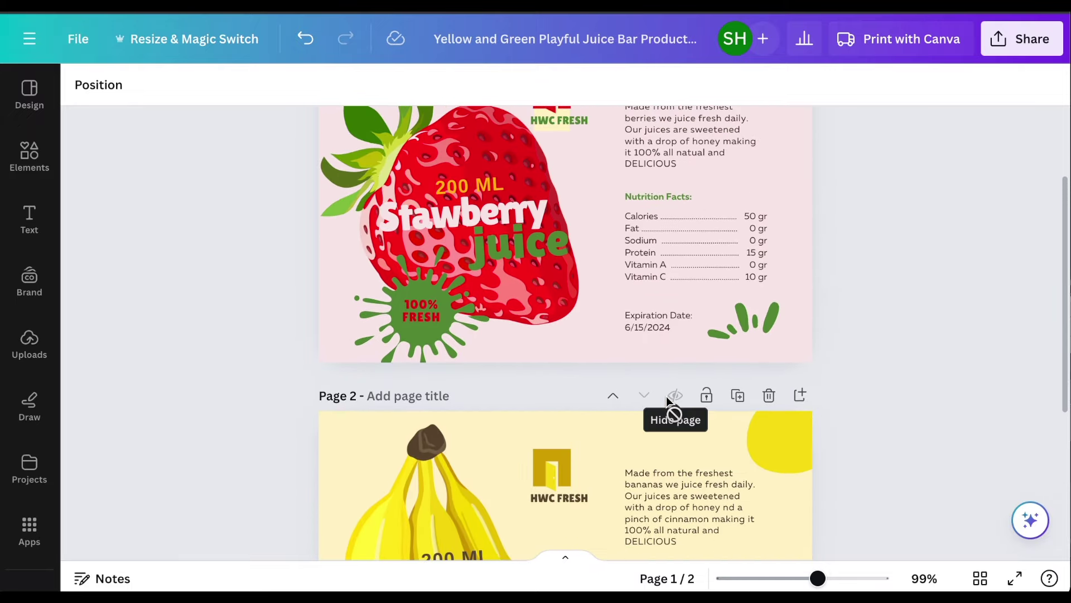
scroll(667, 400, "down", 5)
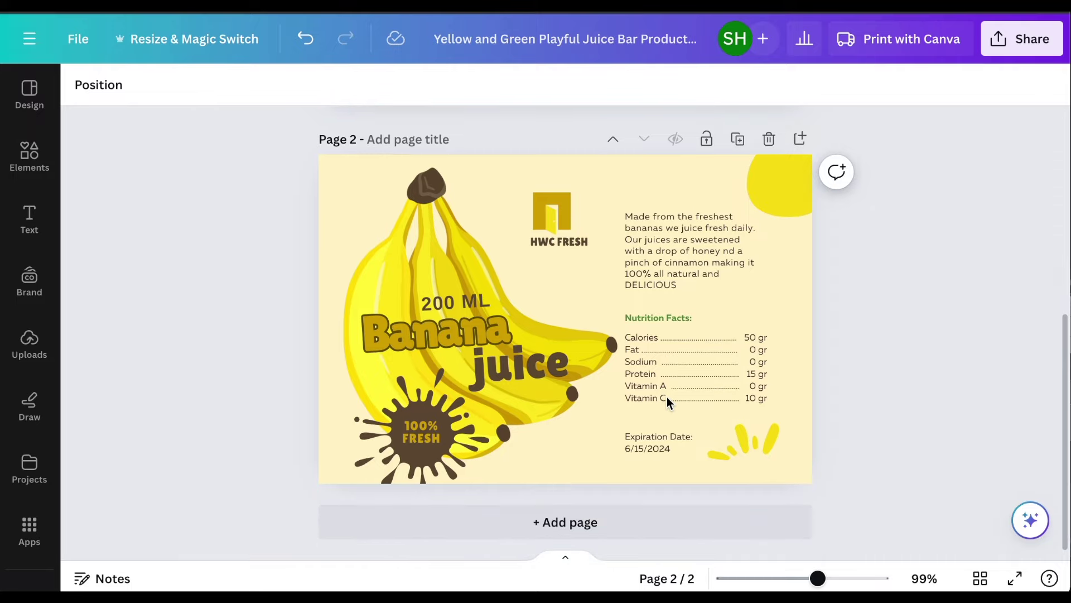
scroll(668, 397, "up", 2)
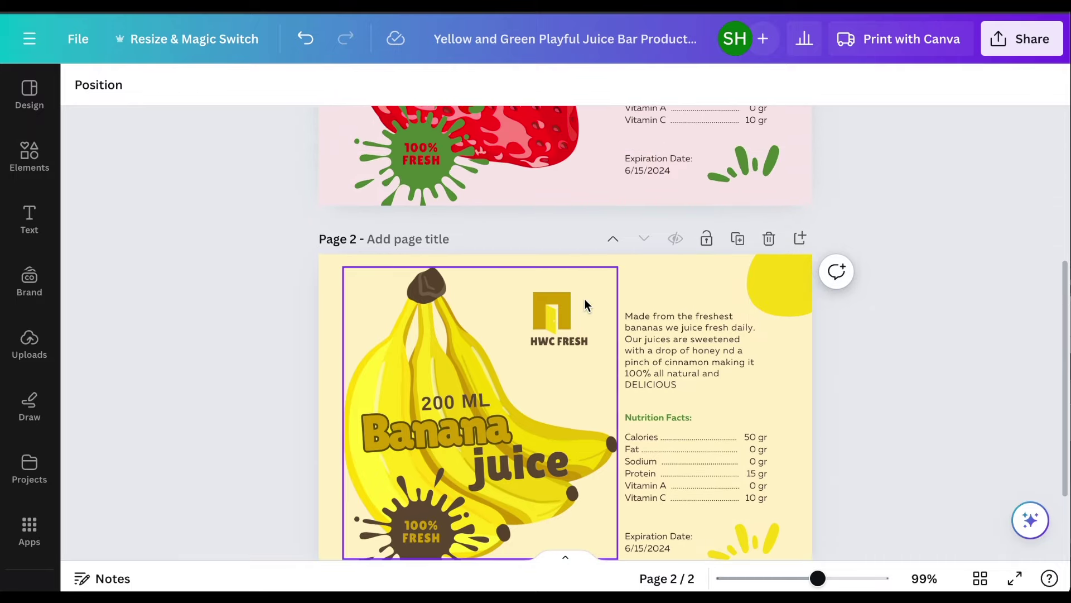
scroll(590, 371, "up", 5)
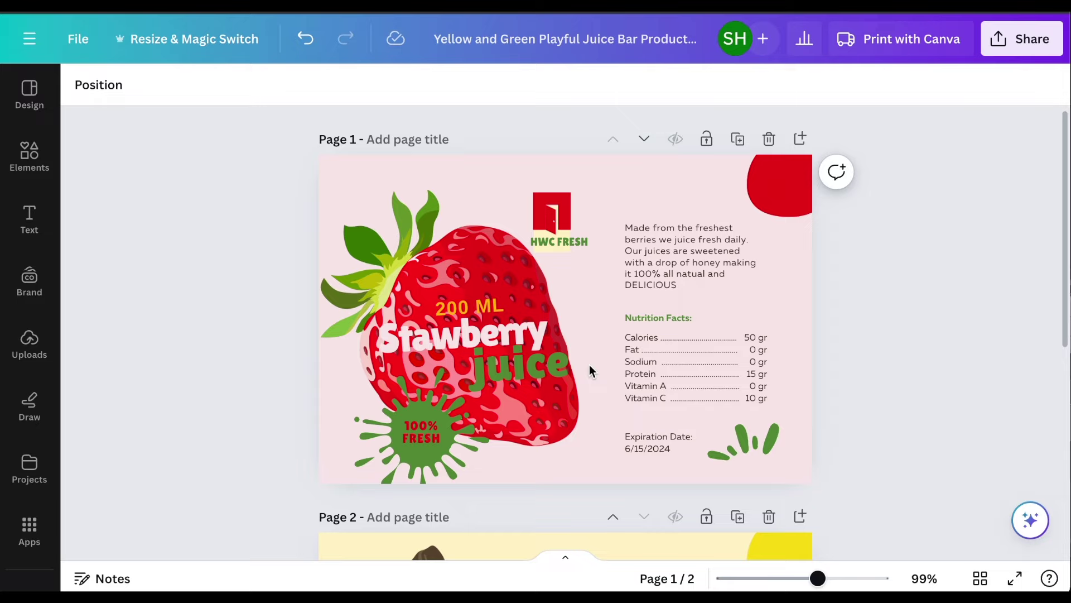
scroll(590, 366, "down", 4)
scroll(590, 364, "down", 3)
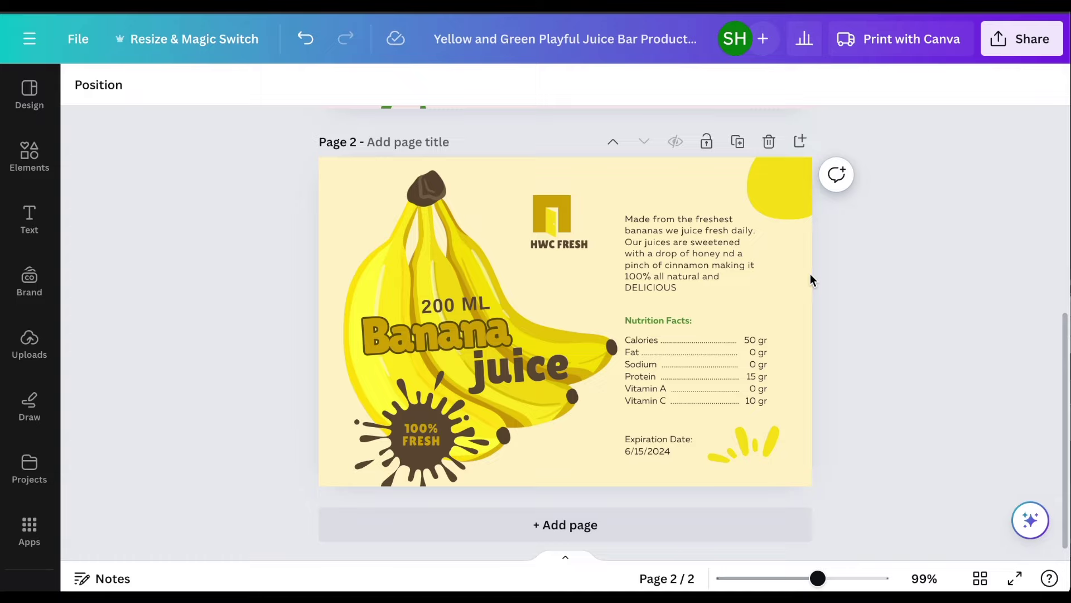
scroll(781, 273, "up", 6)
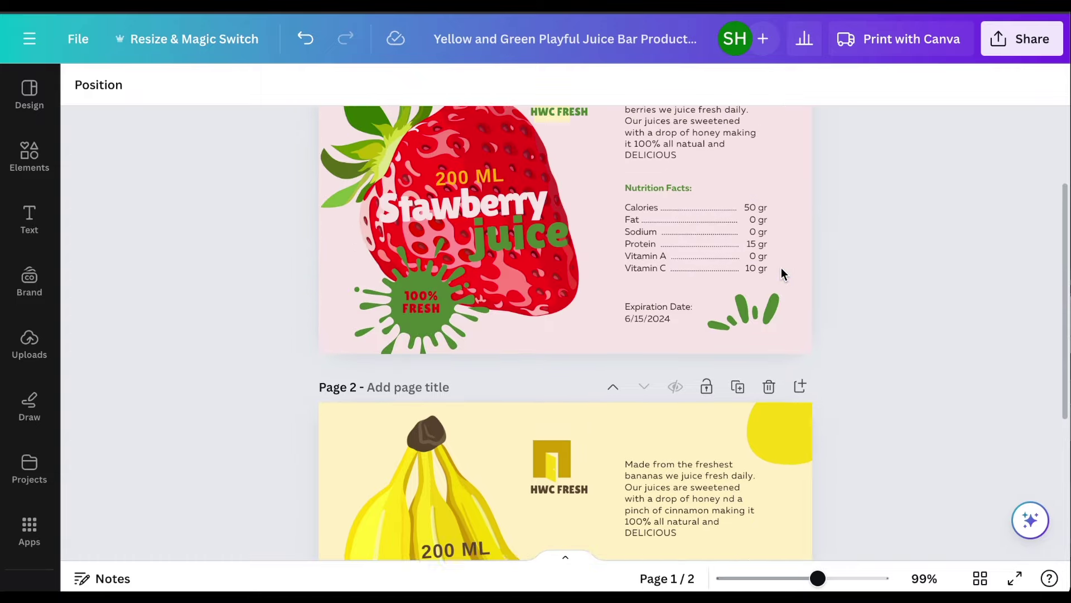
scroll(781, 273, "down", 4)
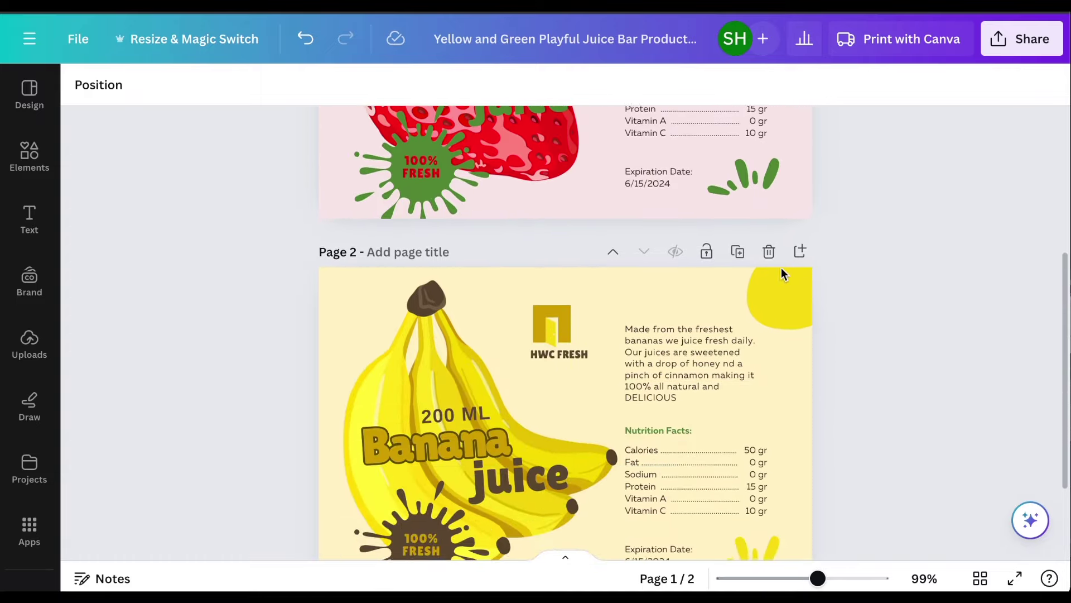
scroll(781, 274, "down", 1)
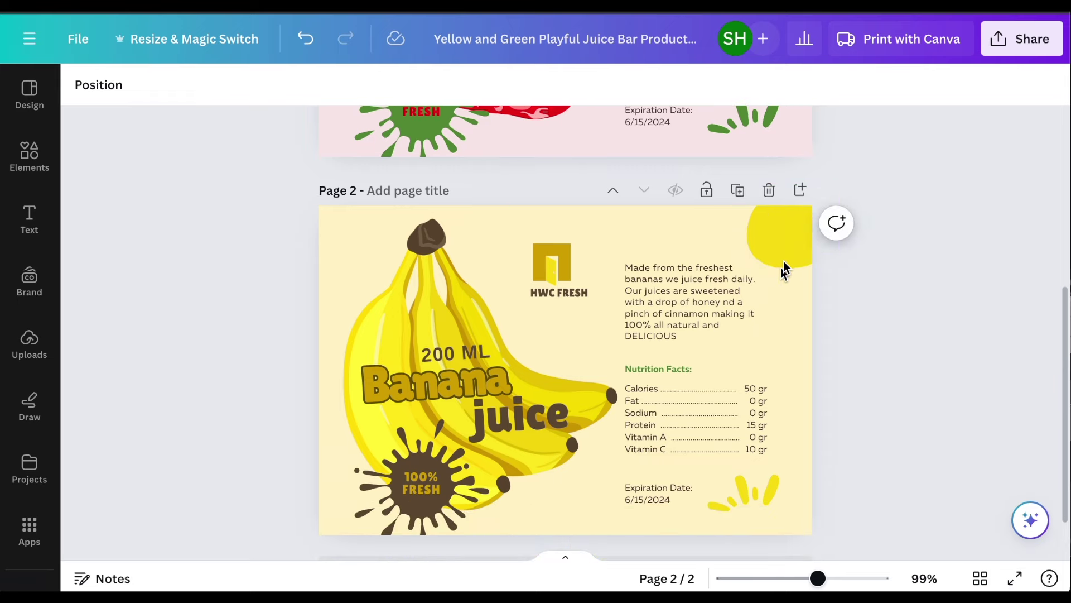
- Open the sharing options for the label design
left_click(1016, 51)
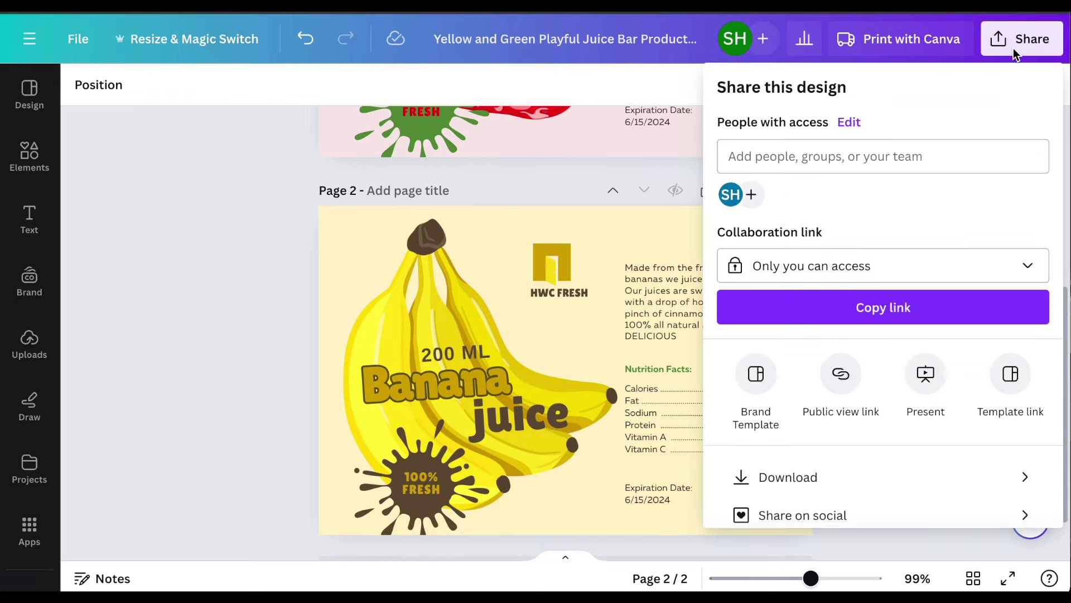